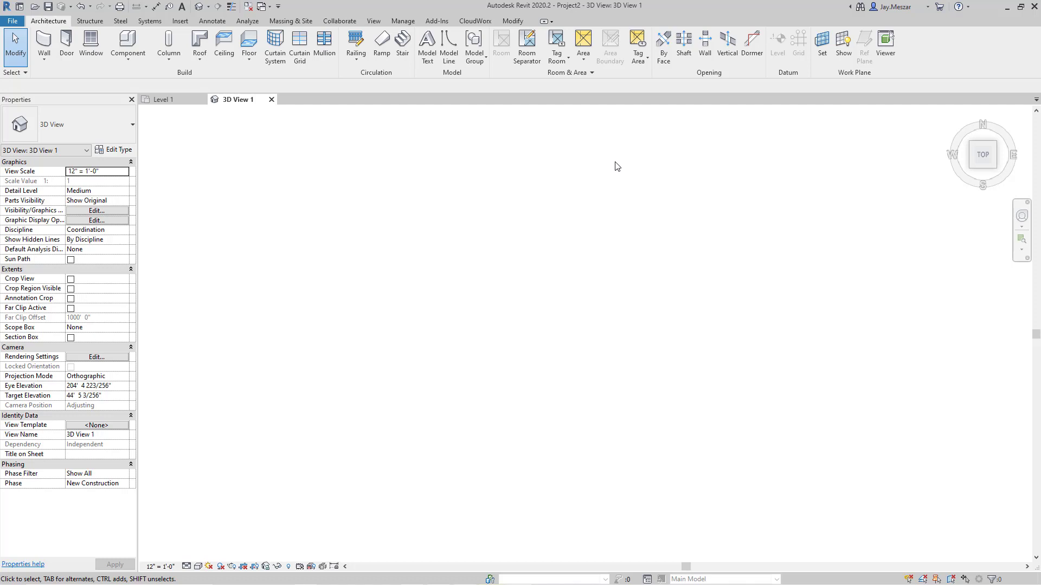
# Load the Manufacturing 1.lgs point cloud into the 3D view using the World (Identity) coordinate system.
pyautogui.click(481, 22)
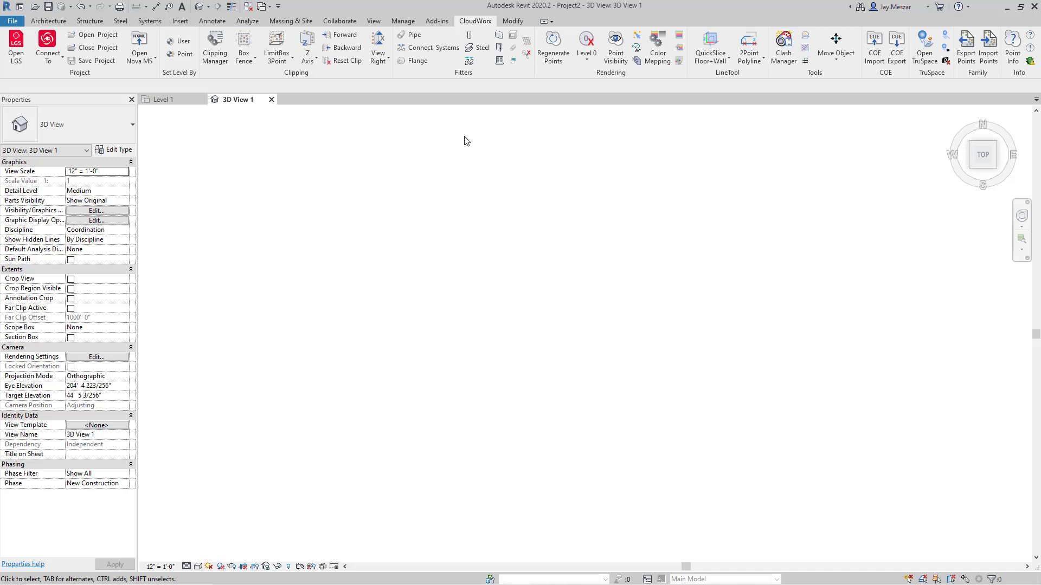
pyautogui.click(15, 61)
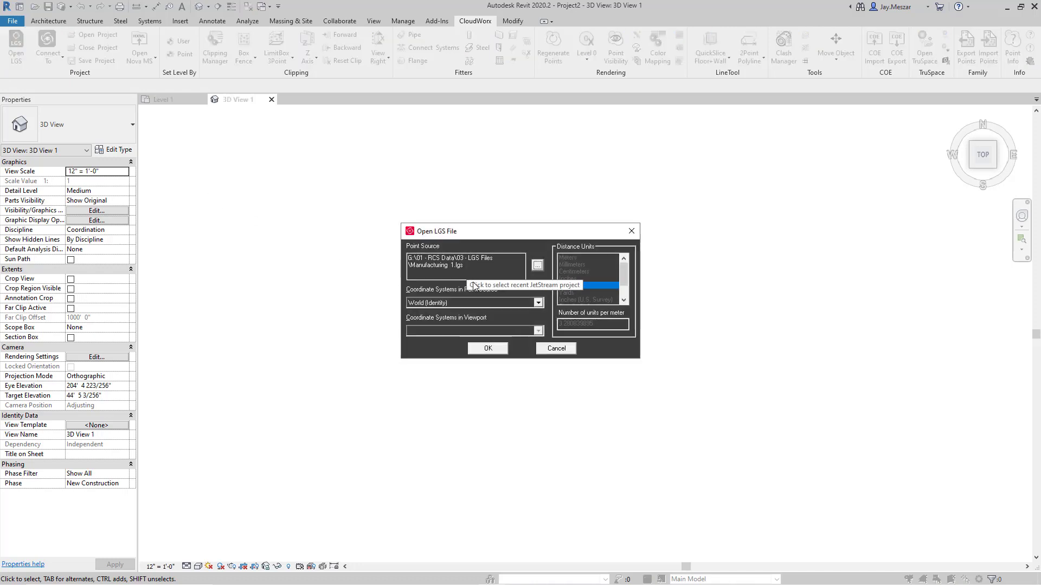
pyautogui.click(480, 348)
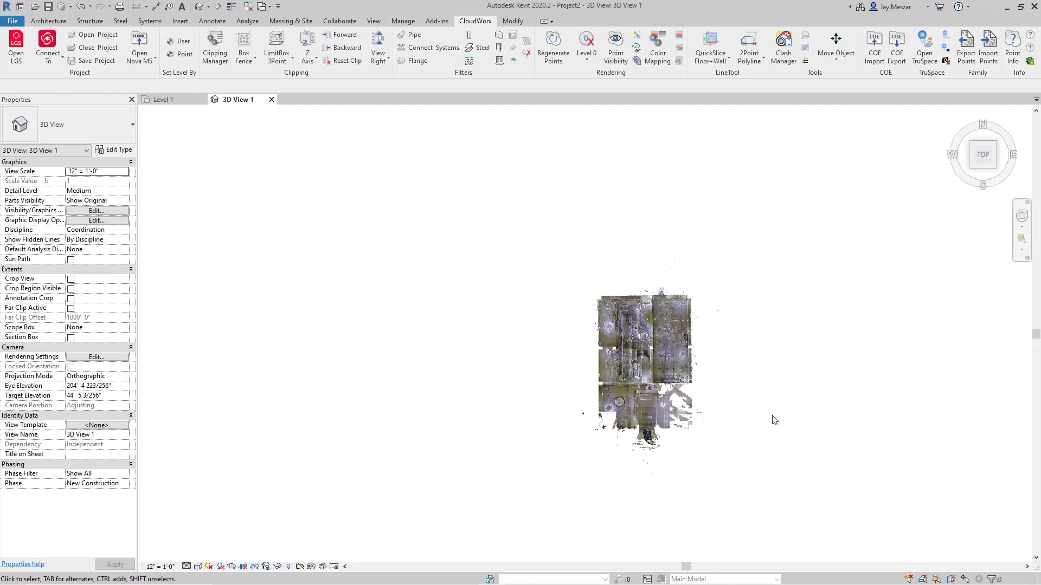
# Examine the whole point cloud of the manufacturing building from above and from its isometric corners.
pyautogui.scroll(2, 758, 380)
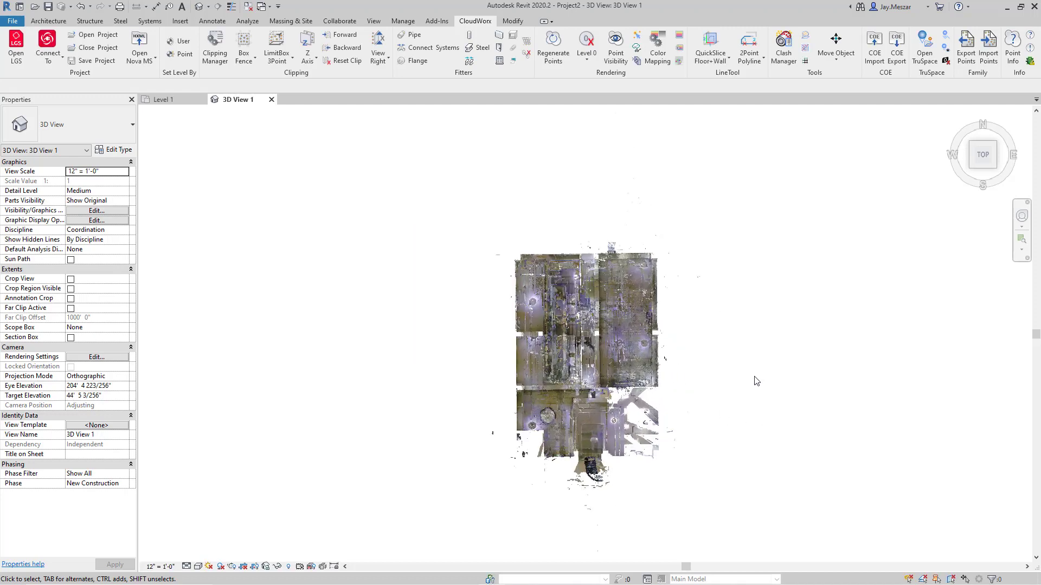
pyautogui.scroll(1, 648, 463)
pyautogui.scroll(2, 682, 370)
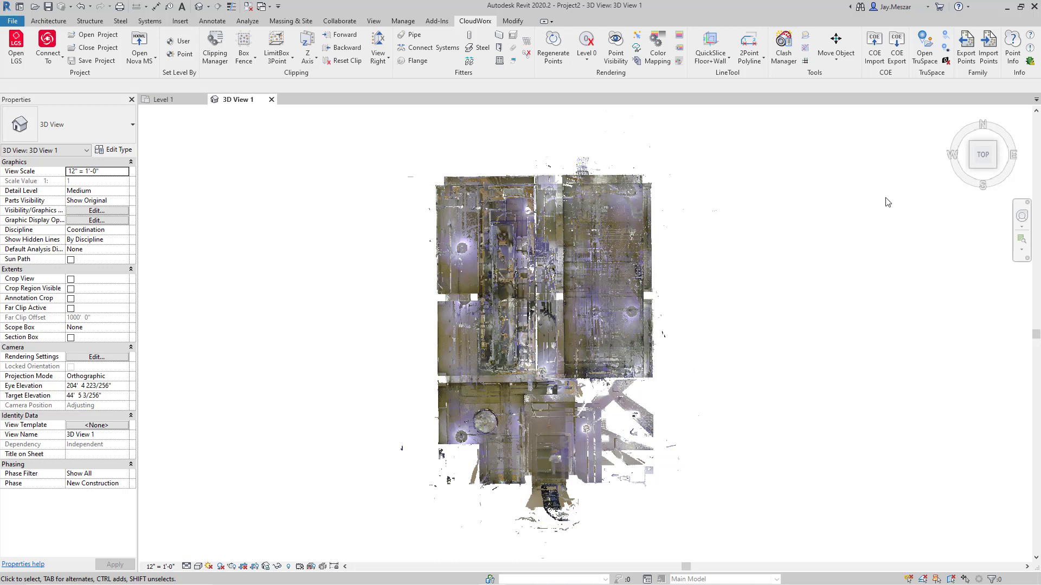
pyautogui.click(971, 170)
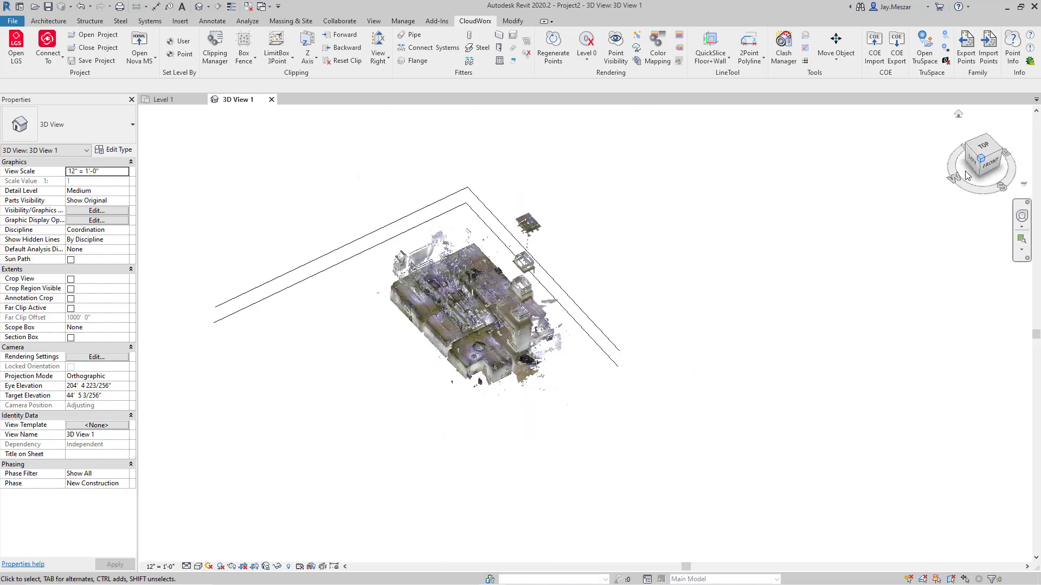
pyautogui.click(984, 150)
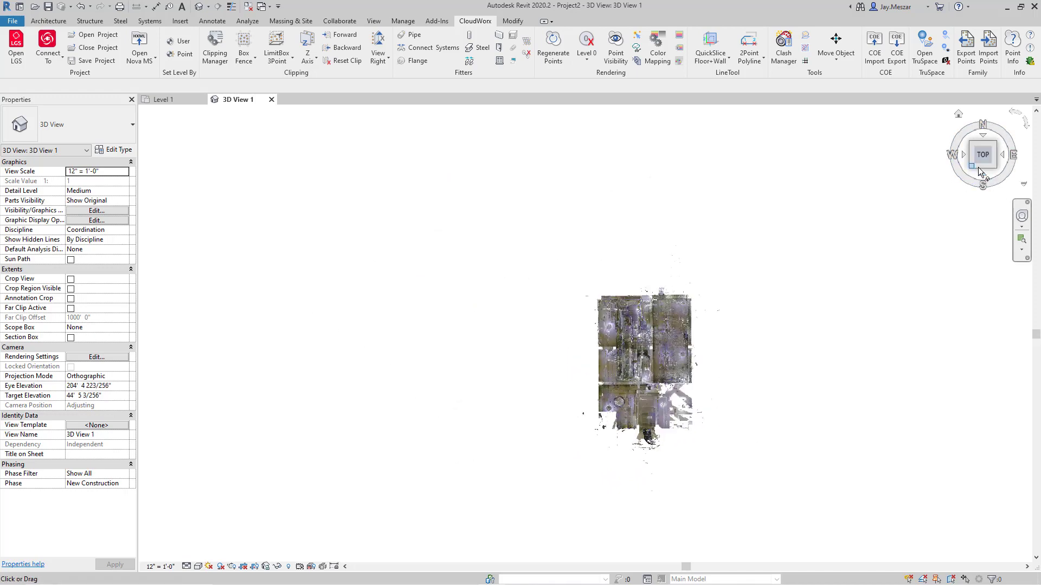
pyautogui.click(994, 170)
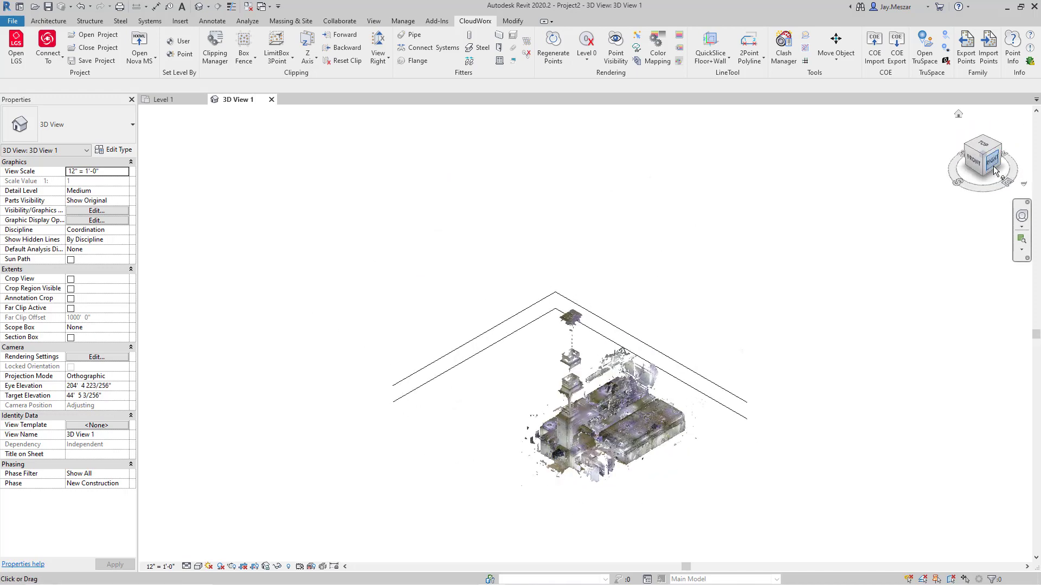
pyautogui.click(983, 150)
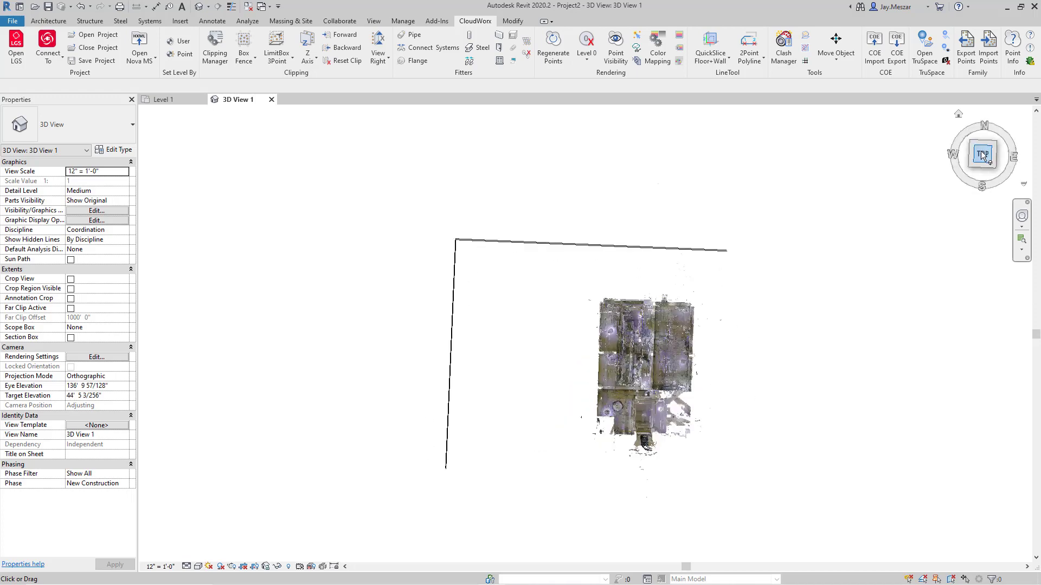
pyautogui.scroll(3, 721, 401)
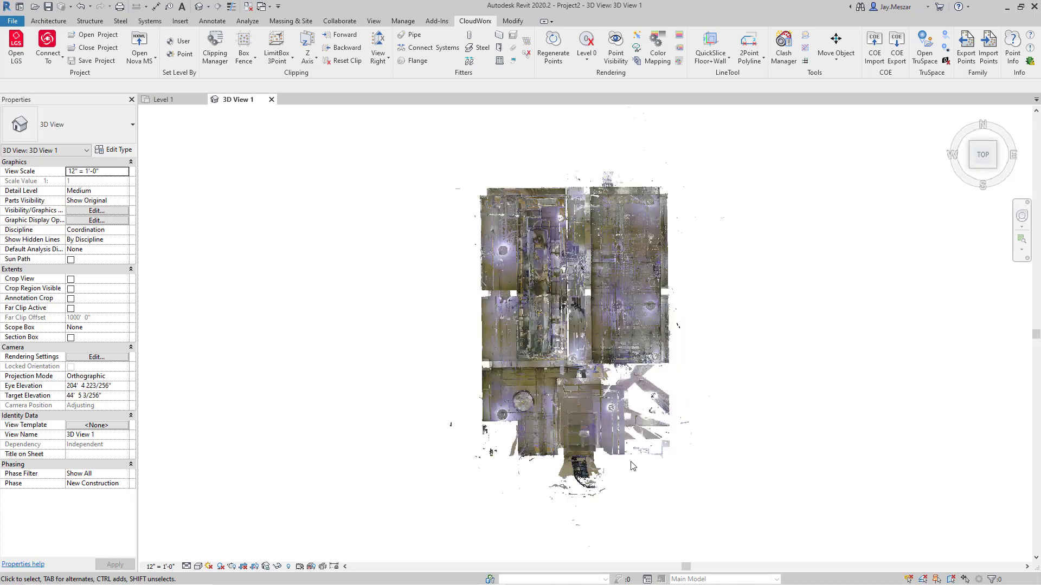
pyautogui.scroll(2, 688, 345)
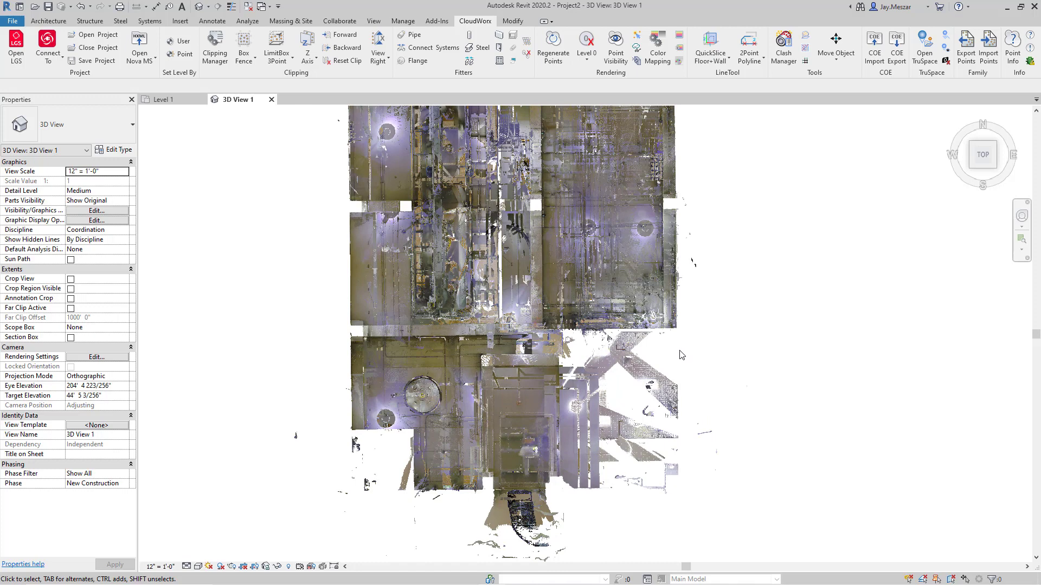
# Clip the point cloud with a box fence to a narrow north-south strip through the building's southern rooms.
pyautogui.click(245, 60)
pyautogui.click(266, 78)
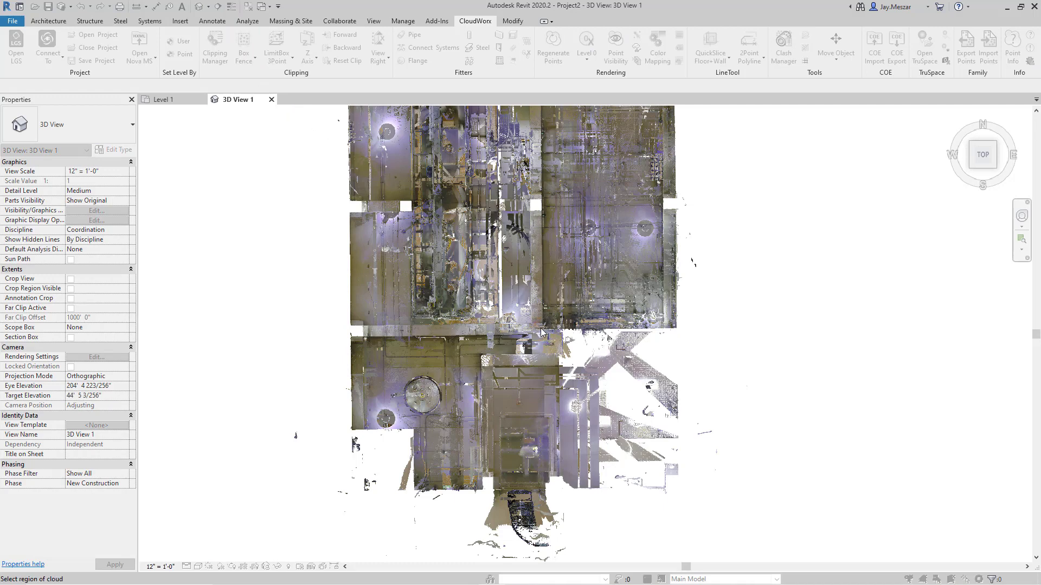
pyautogui.click(576, 490)
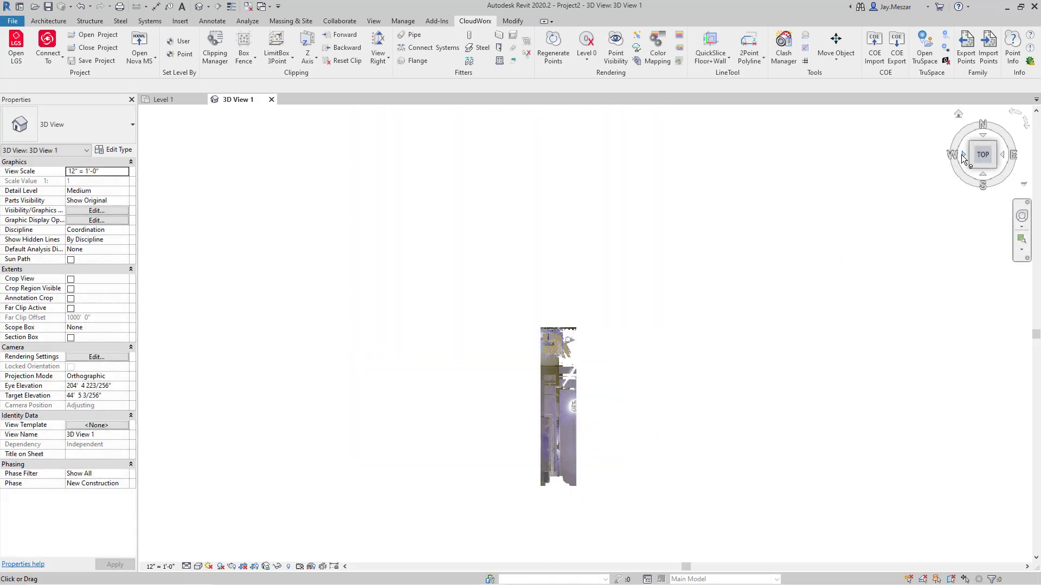
# Begin a wall fit for the scanned wall with the window and exit door, setting its top constraint to Level 2.
pyautogui.click(964, 156)
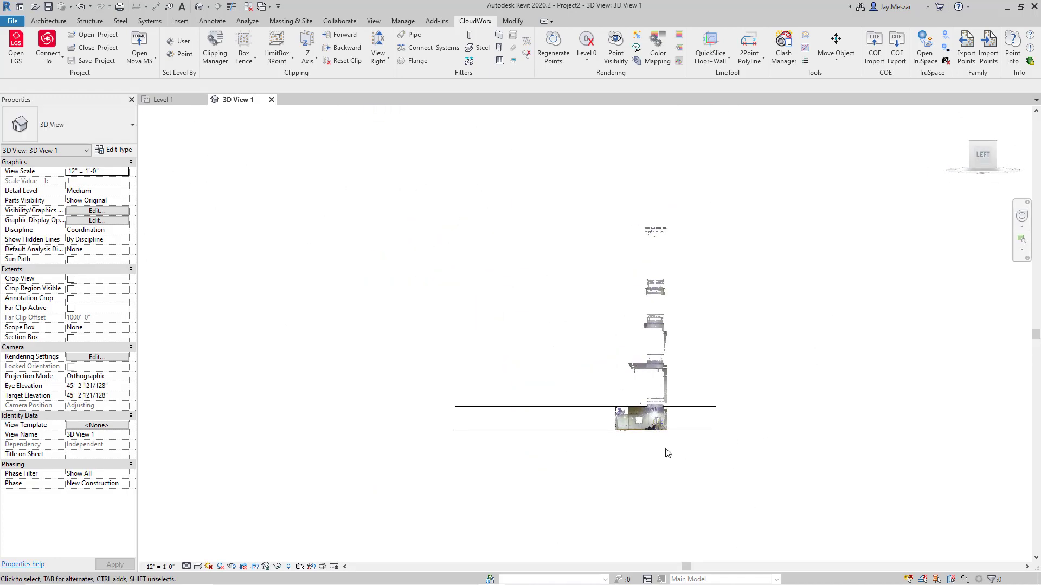
pyautogui.scroll(4, 665, 440)
pyautogui.scroll(2, 671, 410)
pyautogui.scroll(3, 671, 410)
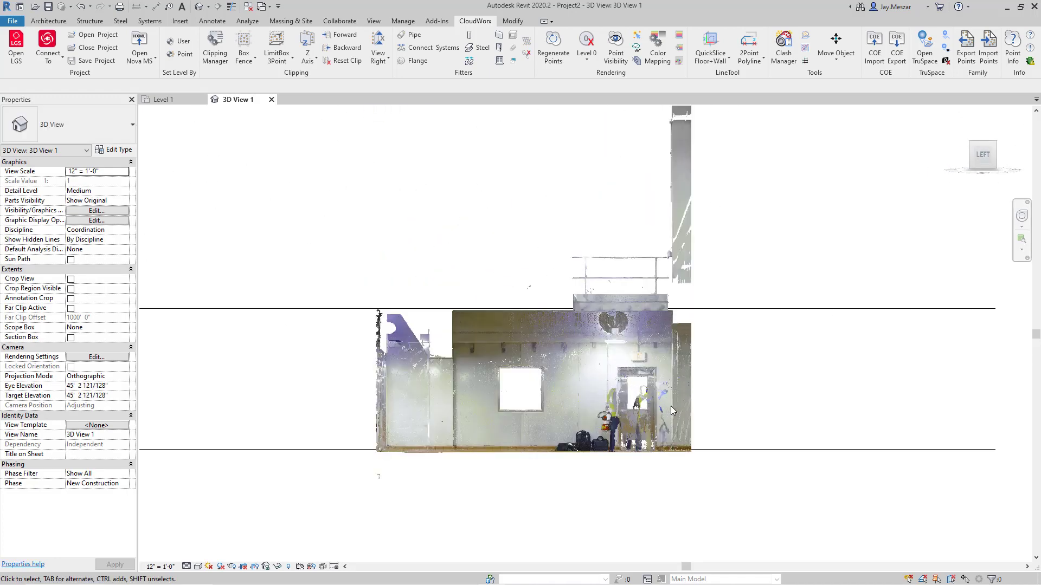
pyautogui.scroll(5, 671, 407)
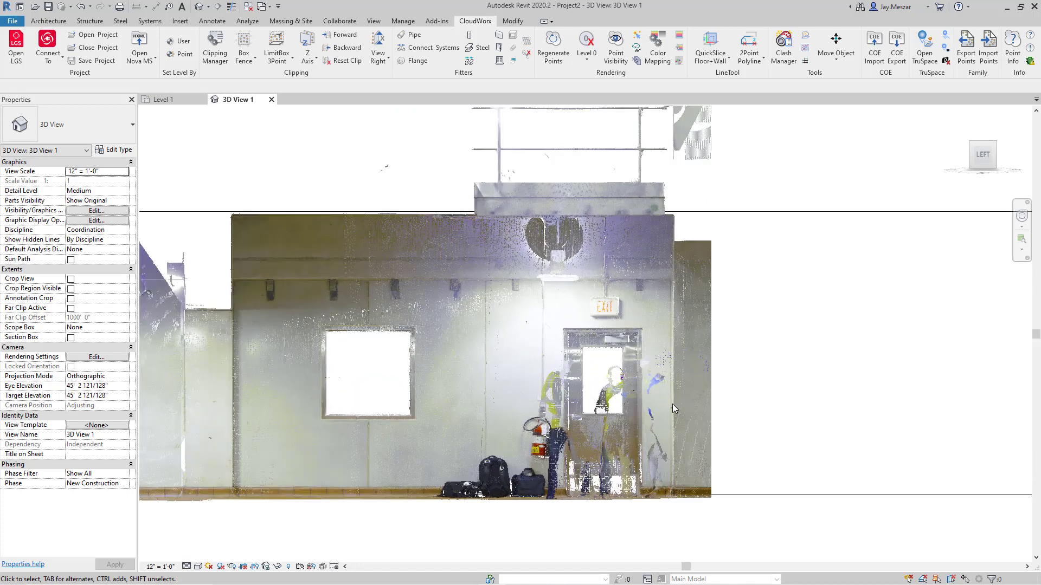
pyautogui.scroll(-2, 705, 409)
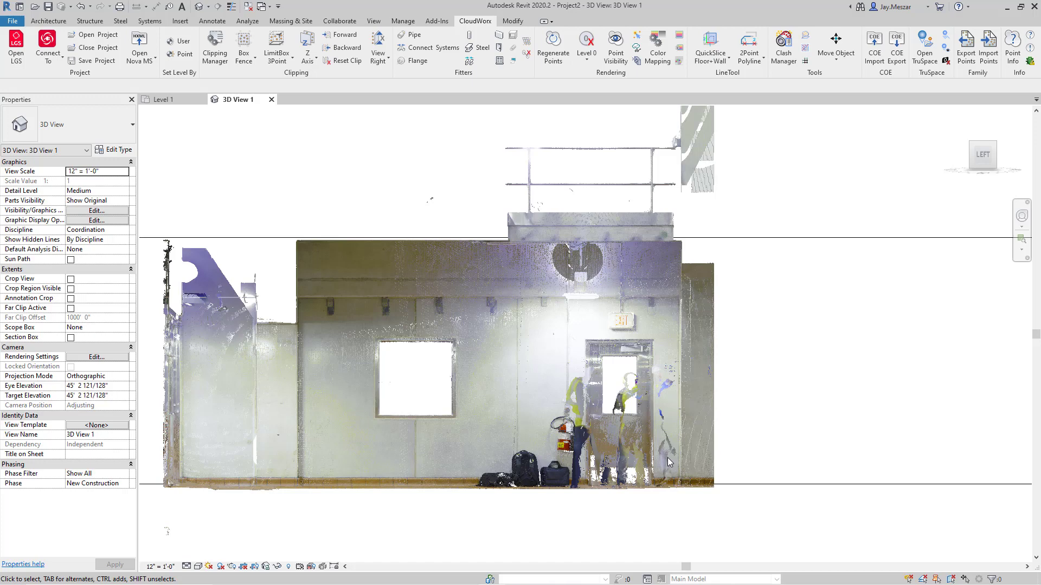
pyautogui.click(498, 36)
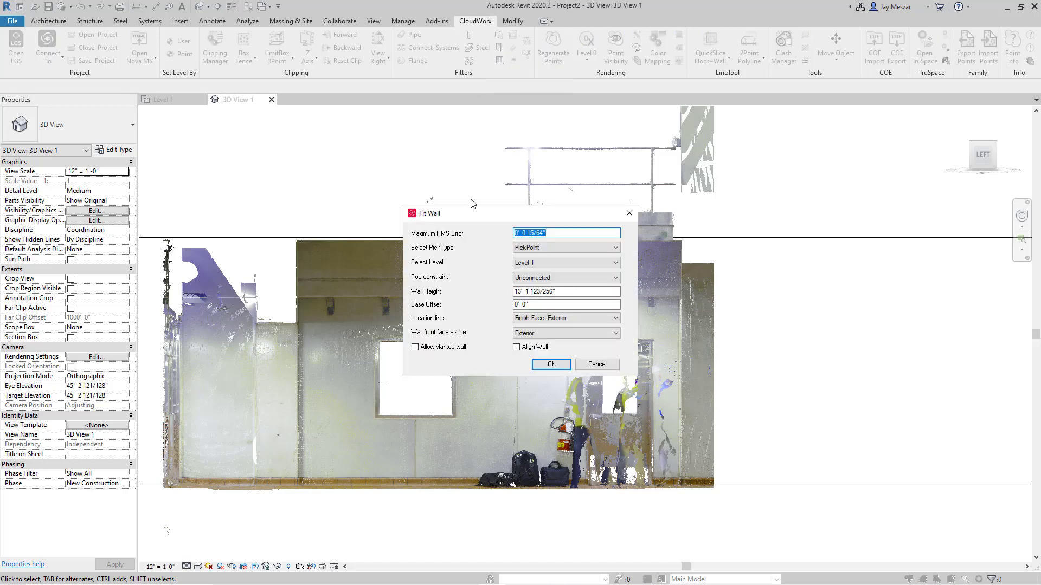
pyautogui.moveTo(463, 213); pyautogui.dragTo(206, 148)
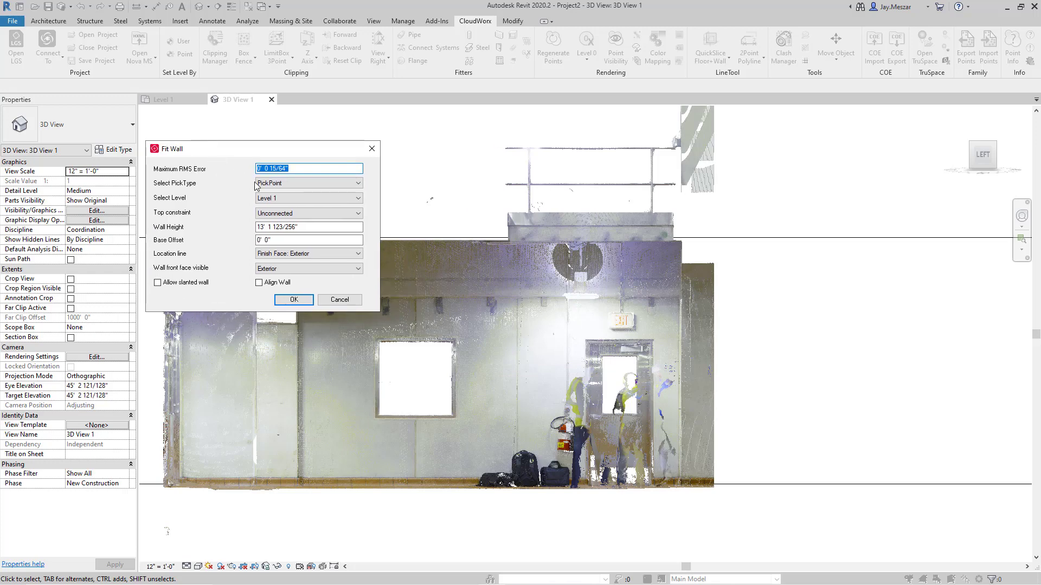
pyautogui.click(276, 213)
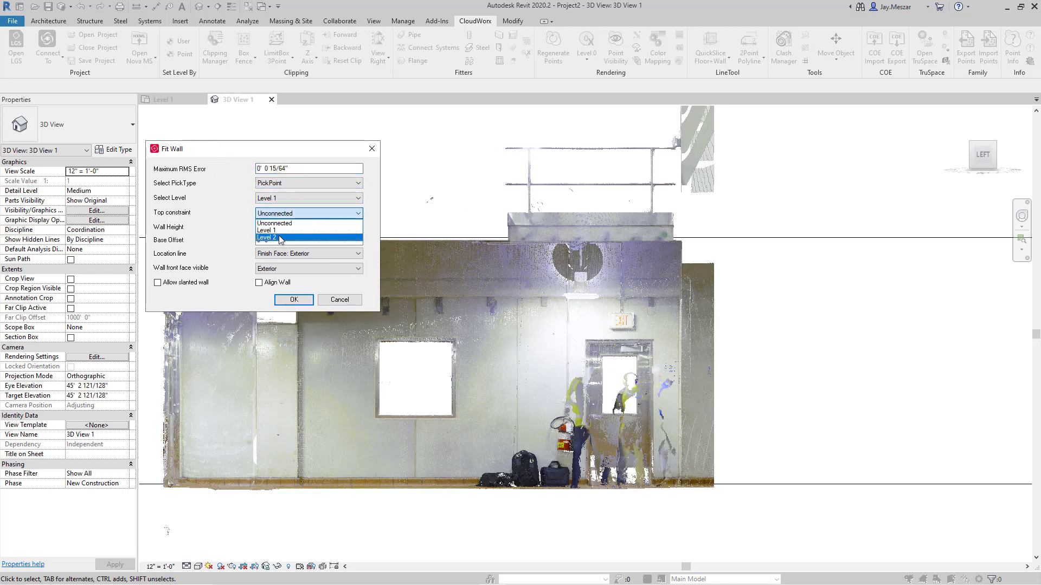
pyautogui.click(280, 238)
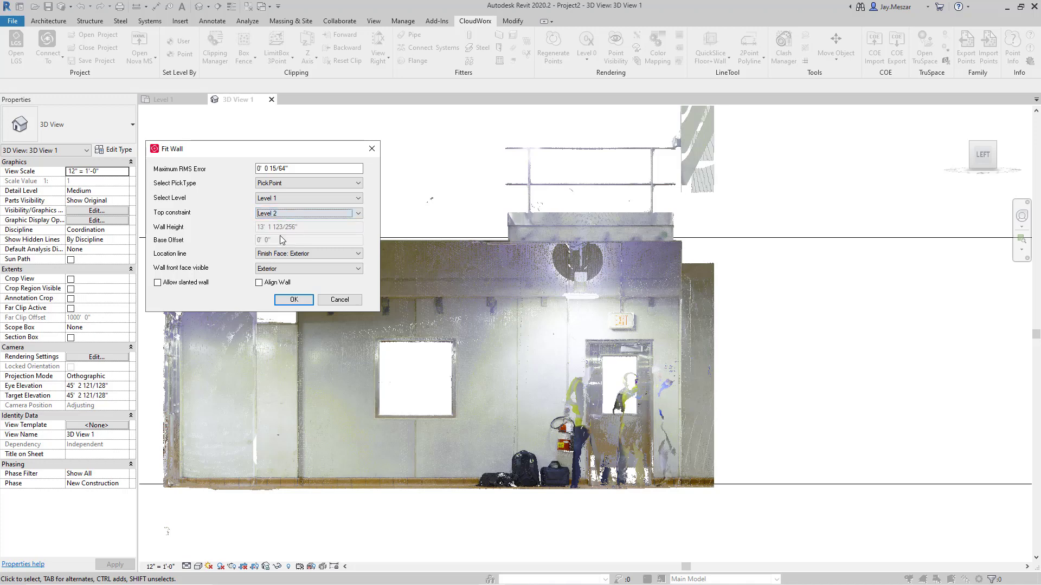
# Set the fitted wall's location line to Finish Face: Interior and its visible front face to Interior, and accept the settings.
pyautogui.click(286, 254)
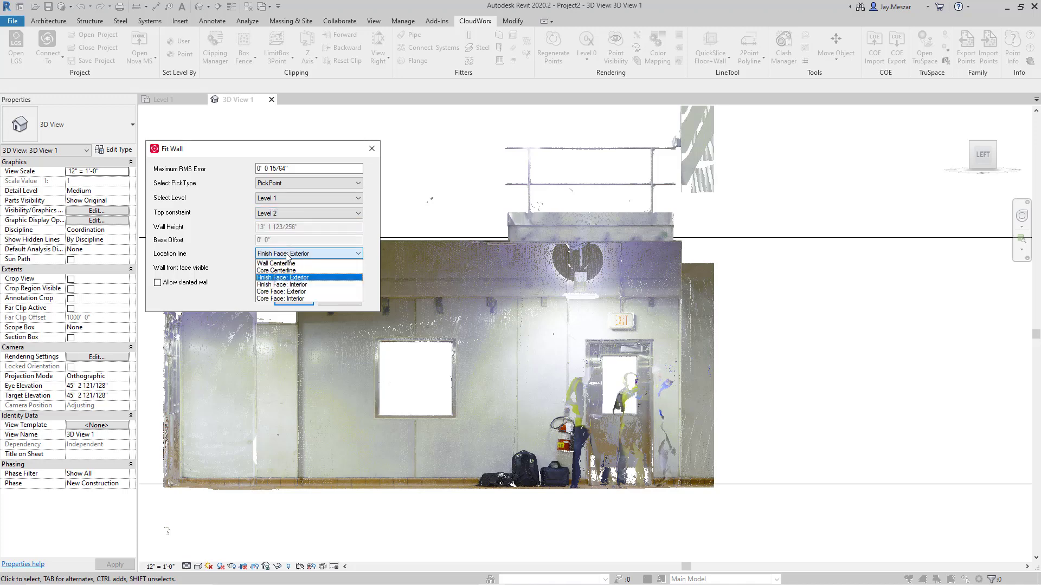
pyautogui.click(293, 285)
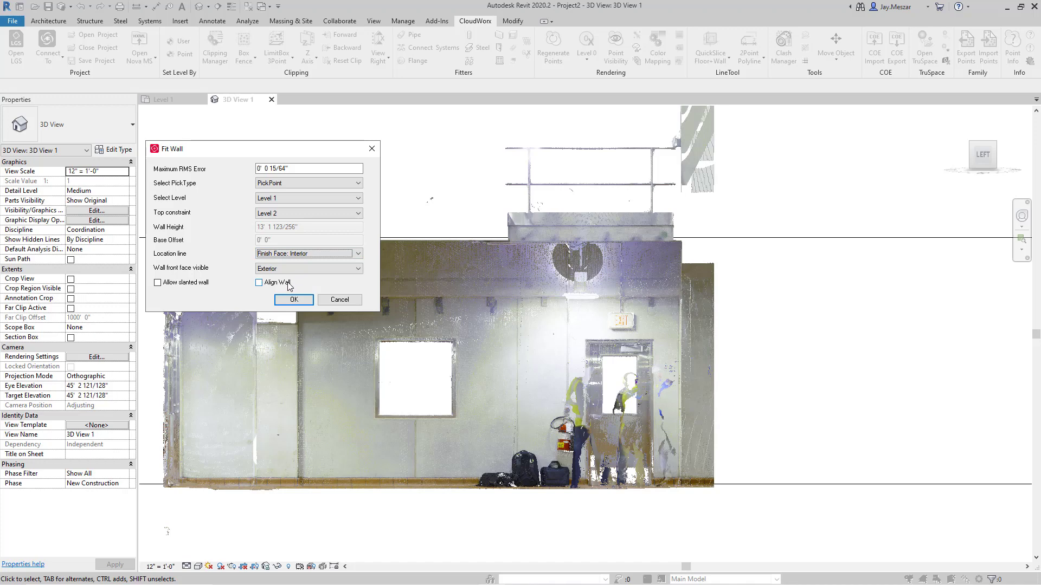
pyautogui.click(296, 269)
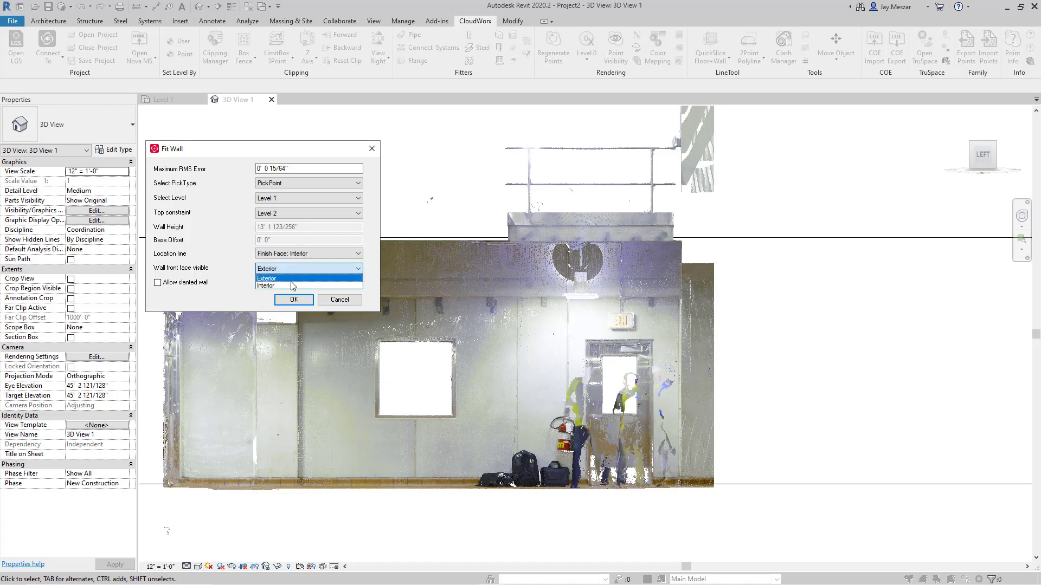
pyautogui.click(292, 286)
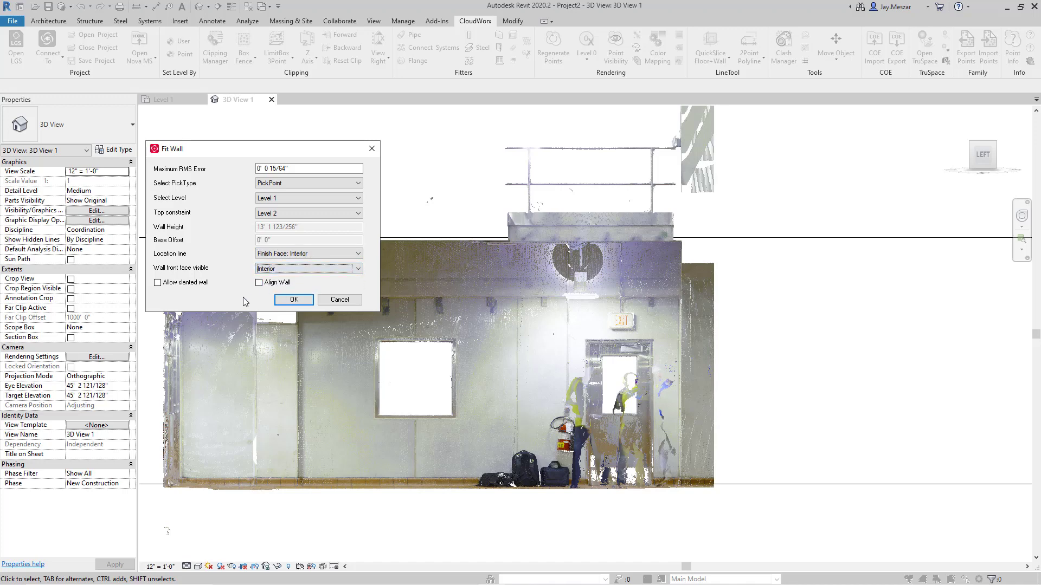
pyautogui.click(293, 299)
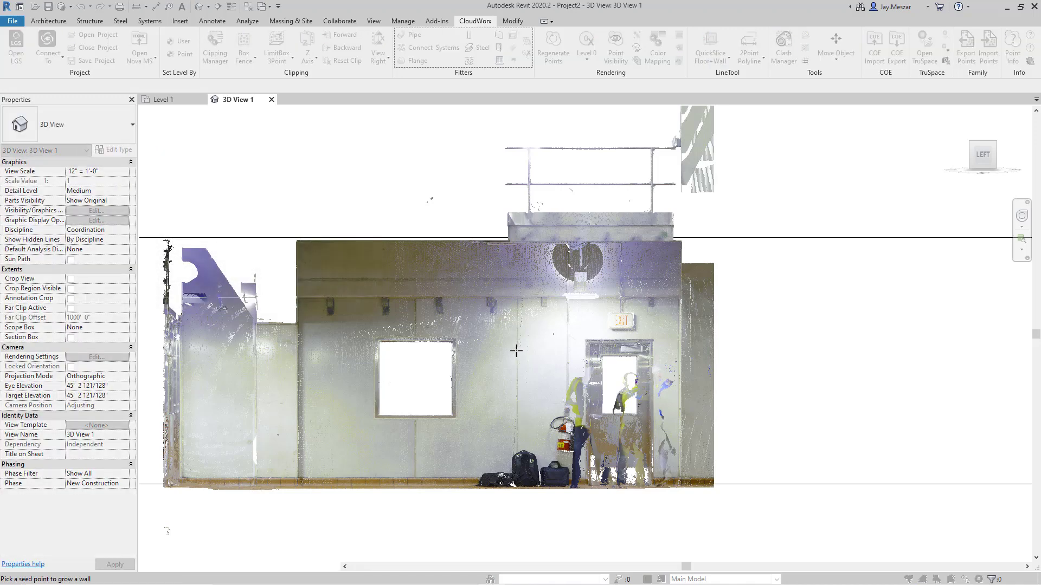
# Fit the wall from a seed point beside the window, creating a new type based on Generic - 8" with a thickness of 8".
pyautogui.press('Escape')
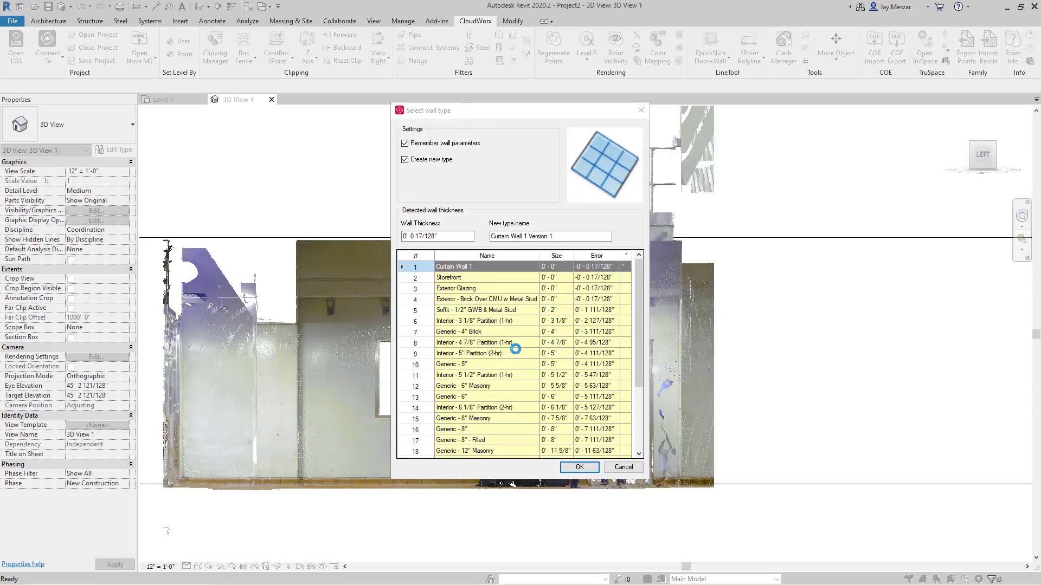
pyautogui.moveTo(568, 110); pyautogui.dragTo(818, 127)
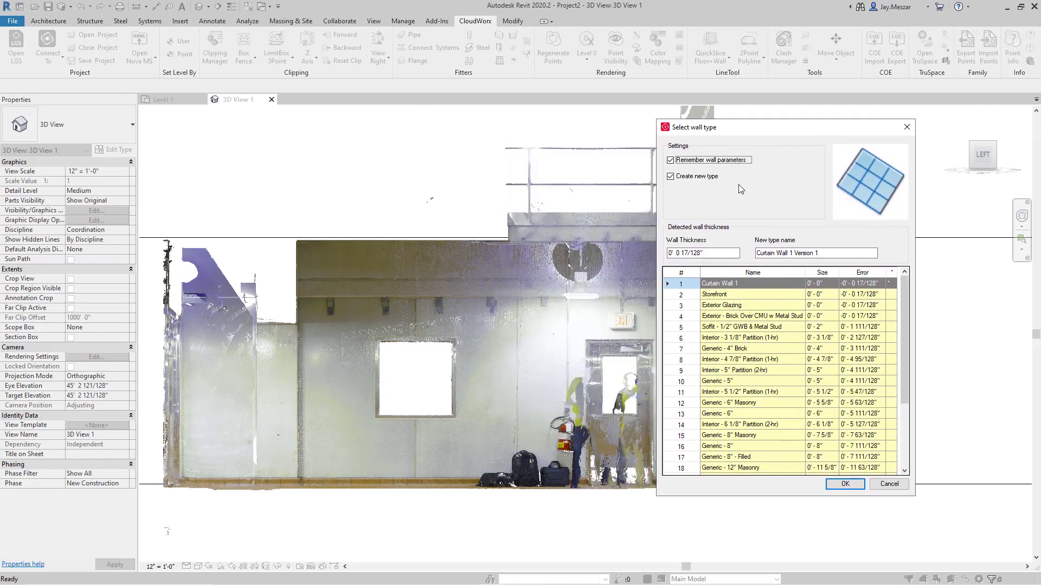
pyautogui.click(731, 445)
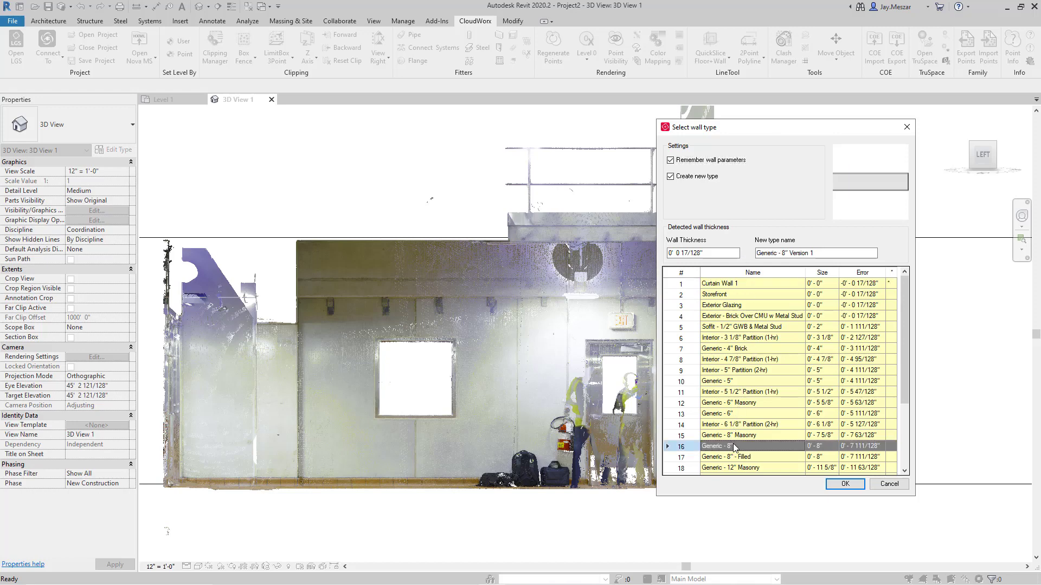
pyautogui.click(846, 484)
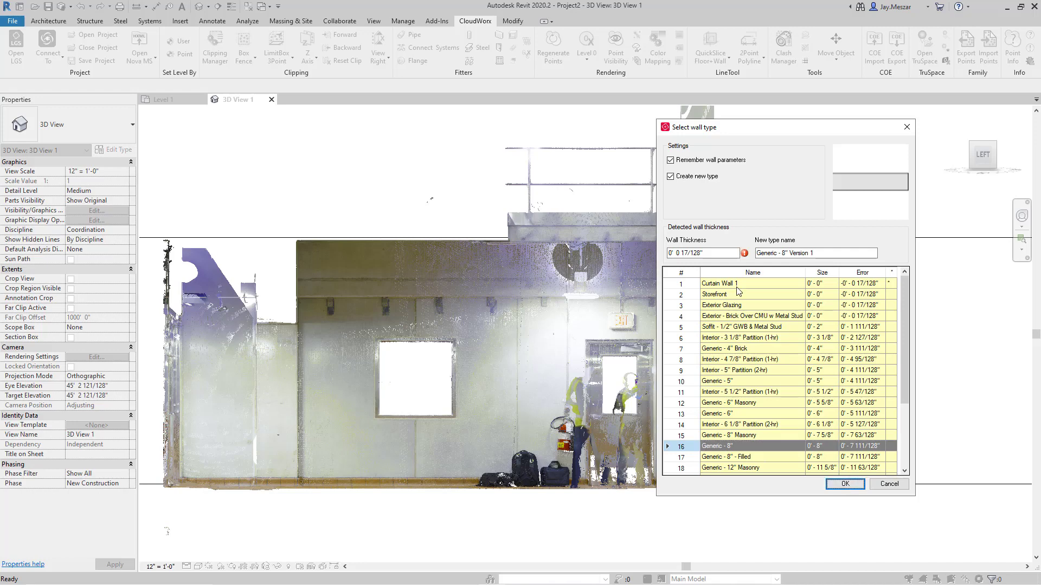
pyautogui.moveTo(703, 253); pyautogui.dragTo(678, 249)
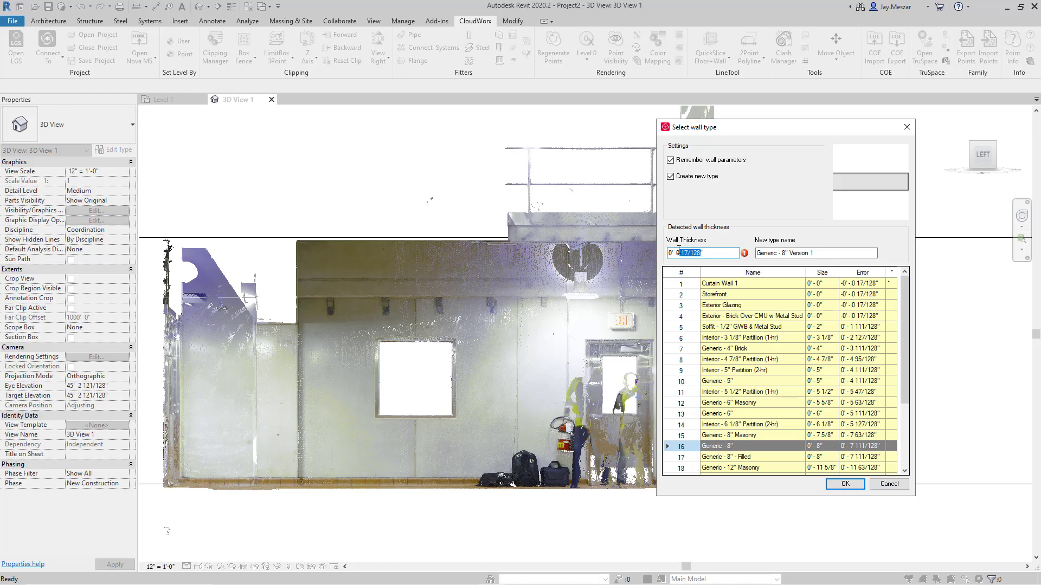
pyautogui.write('8')
pyautogui.click(845, 483)
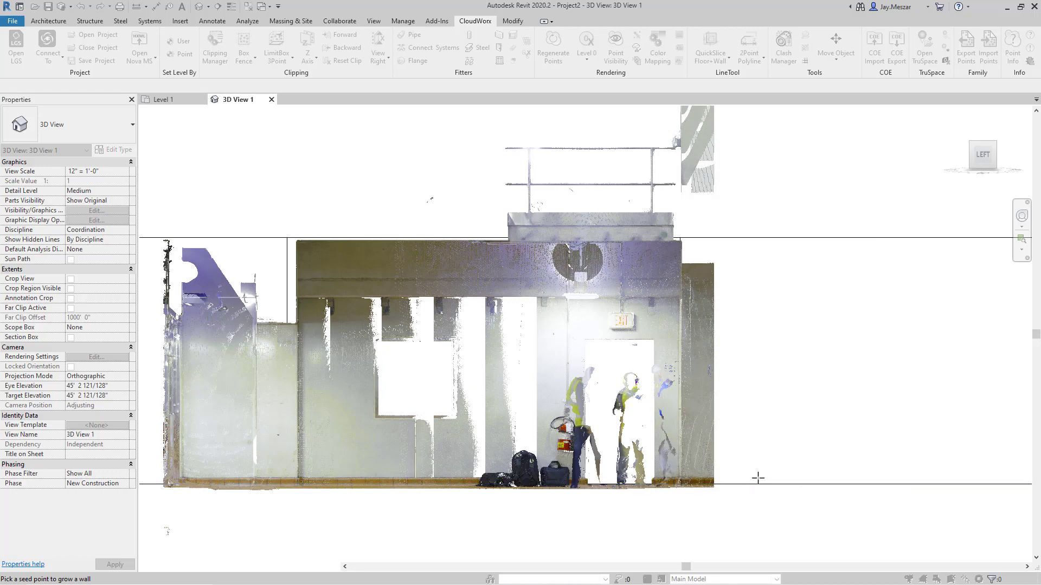
pyautogui.click(510, 319)
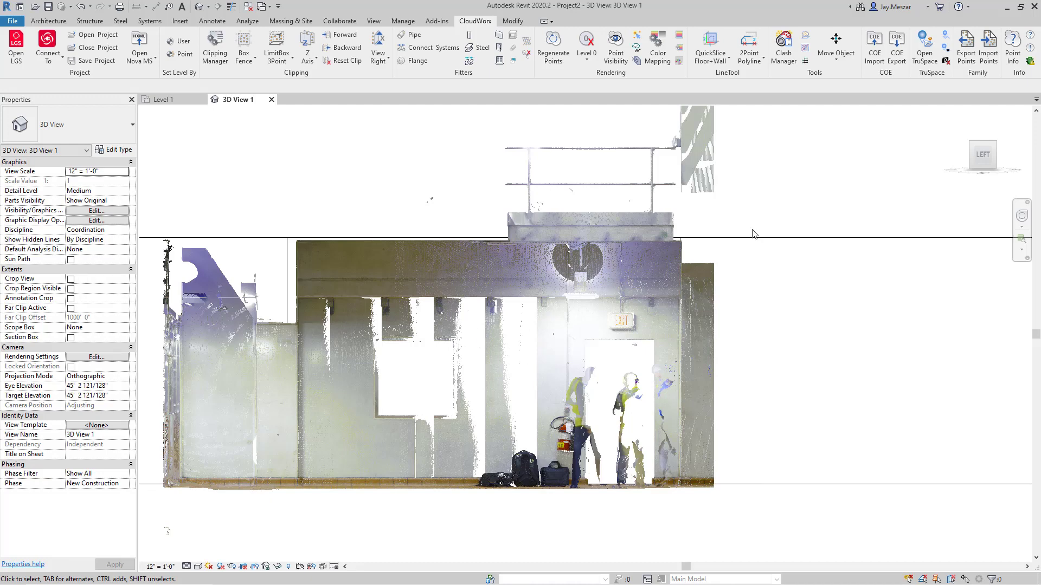
pyautogui.keyDown('shift'); pyautogui.moveTo(711, 325); pyautogui.dragTo(976, 162, button='middle'); pyautogui.keyUp('shift')
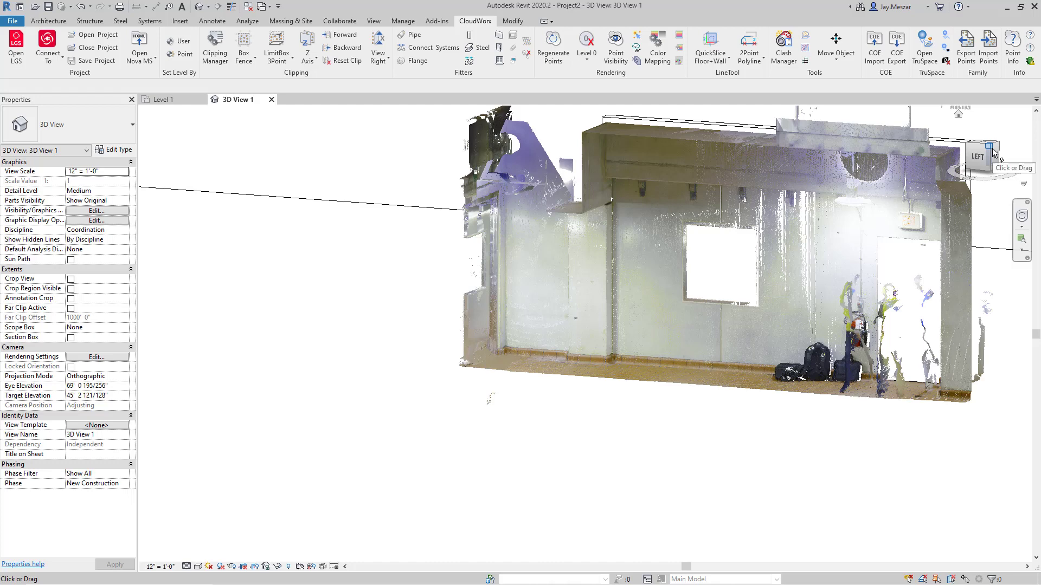
pyautogui.click(994, 154)
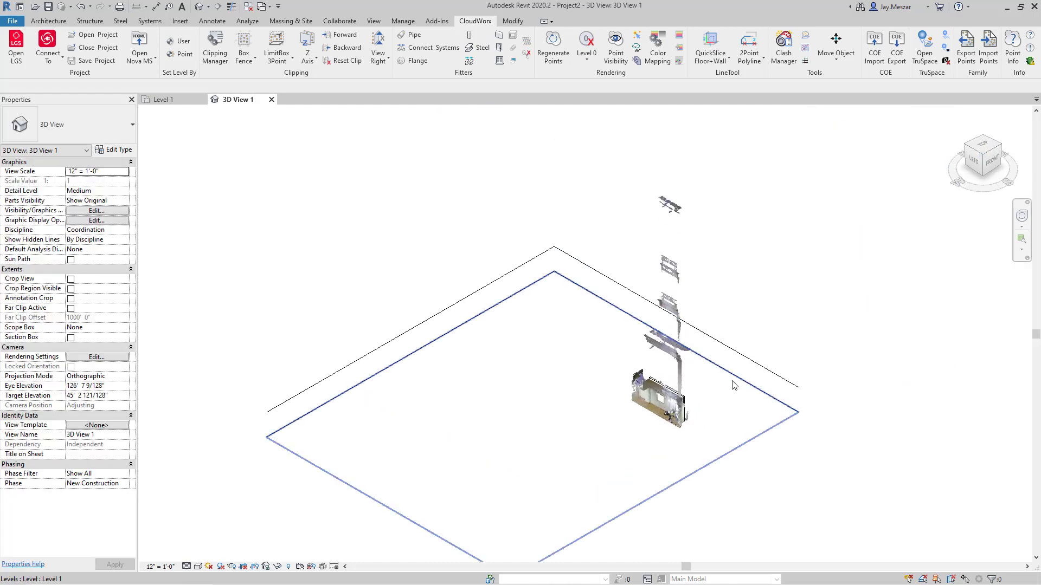
# Begin a window fit for the scanned wall, accepting the Fixed family, the Fence pick type and Auto Fit.
pyautogui.scroll(10, 733, 385)
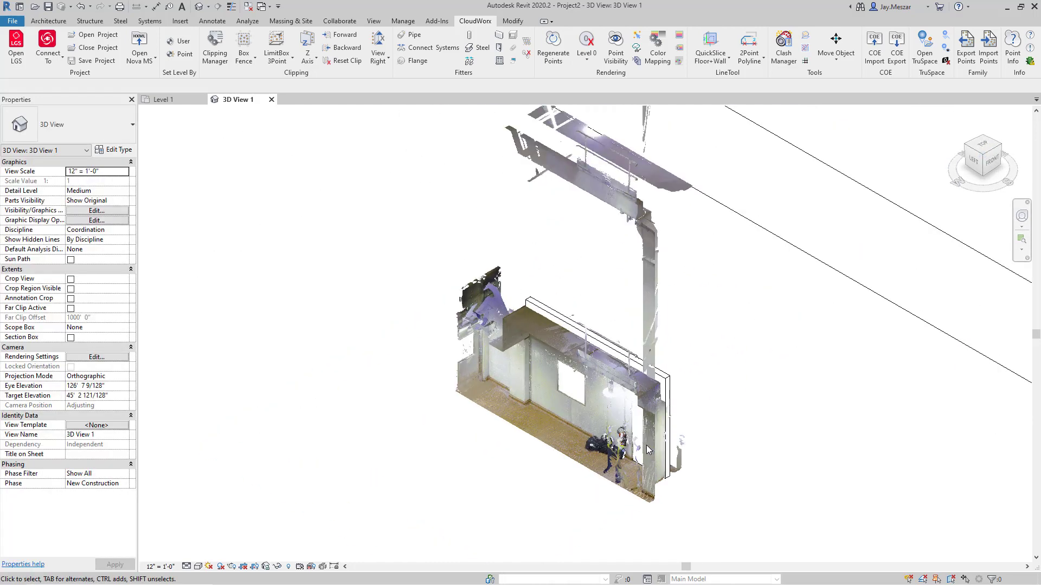
pyautogui.scroll(2, 648, 450)
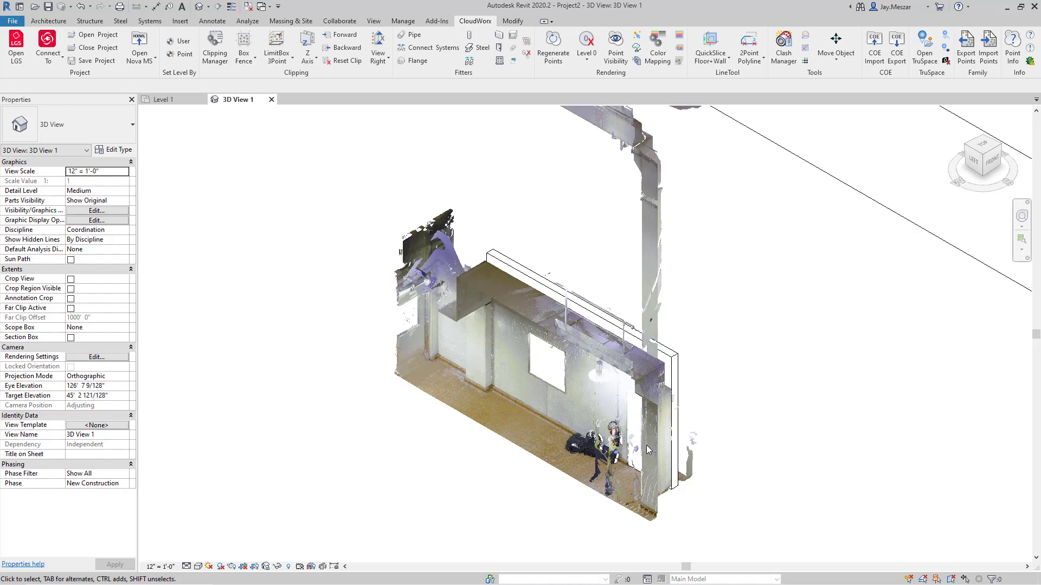
pyautogui.click(973, 163)
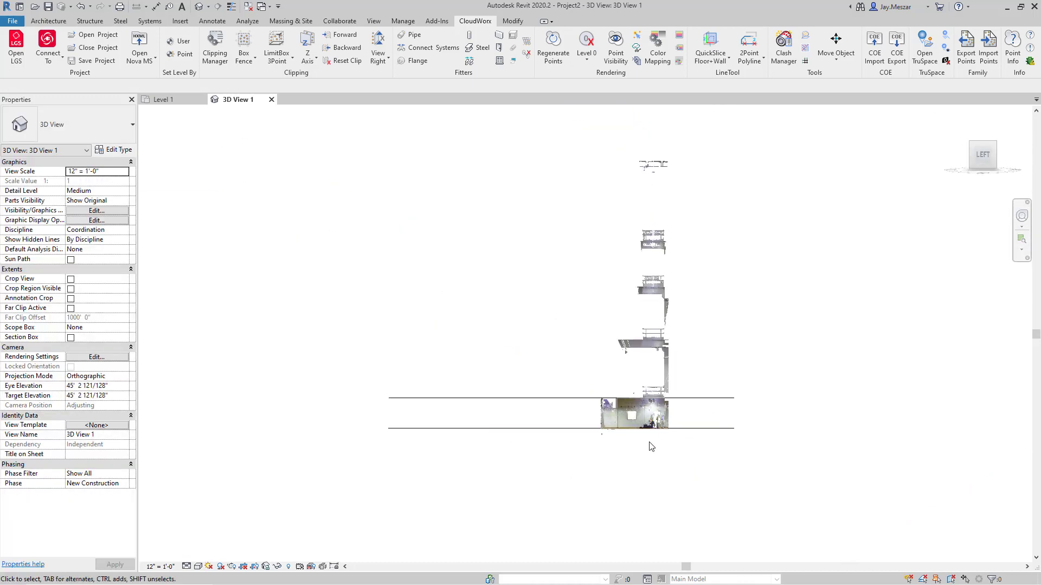
pyautogui.scroll(6, 694, 381)
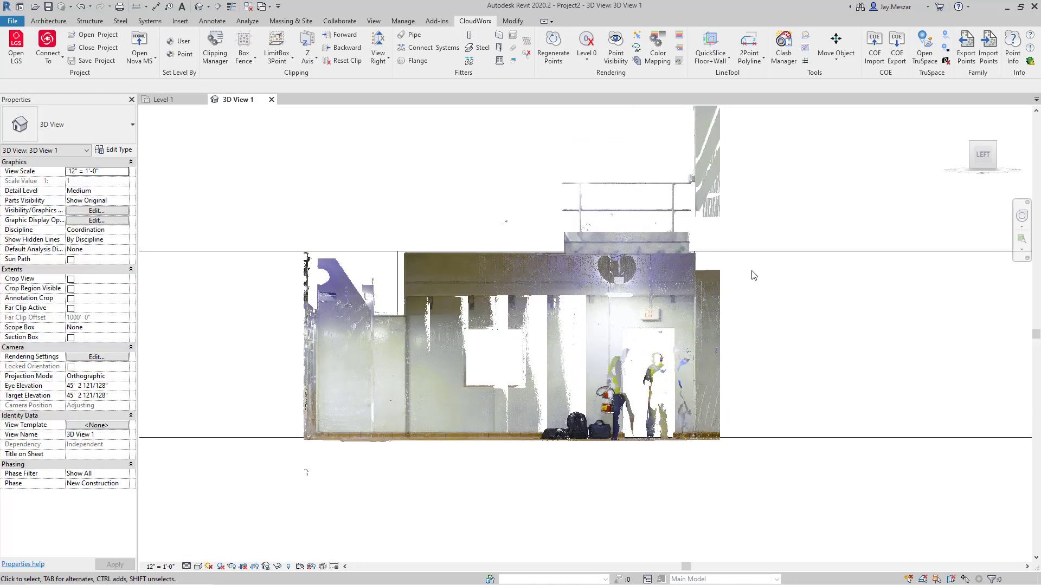
pyautogui.scroll(2, 753, 275)
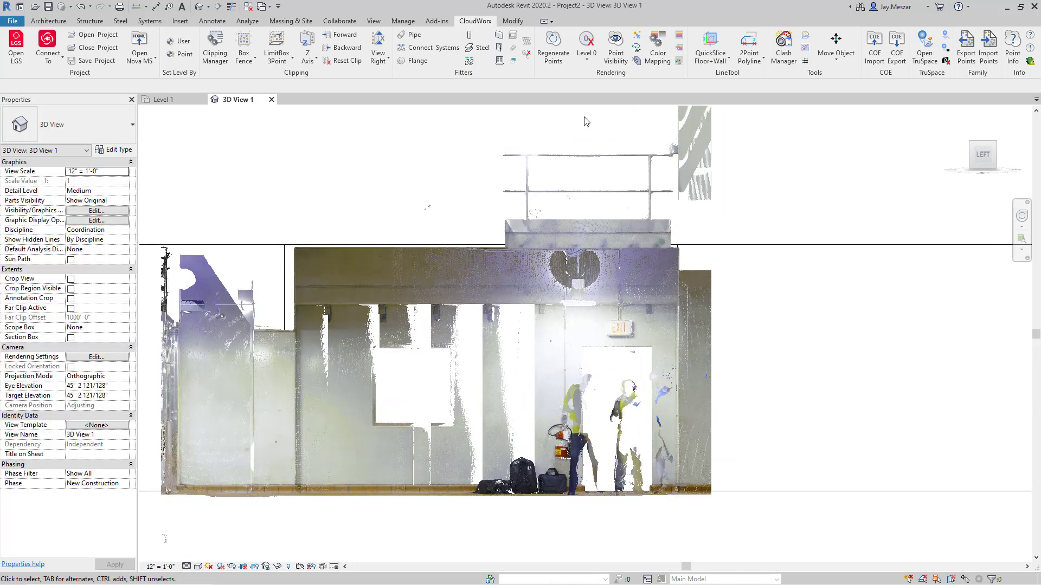
pyautogui.click(499, 61)
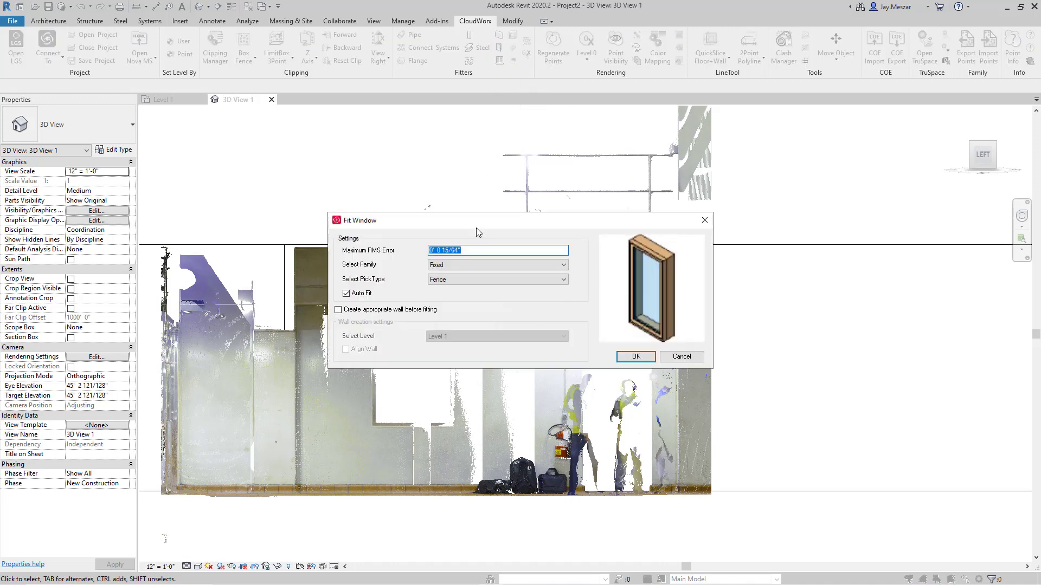
pyautogui.moveTo(477, 229); pyautogui.dragTo(393, 155)
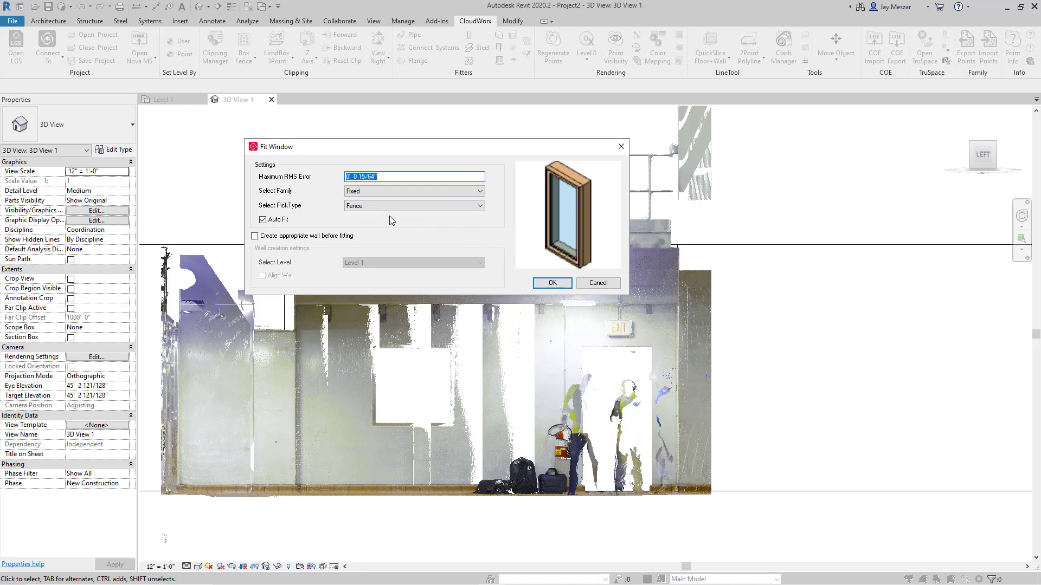
pyautogui.click(551, 284)
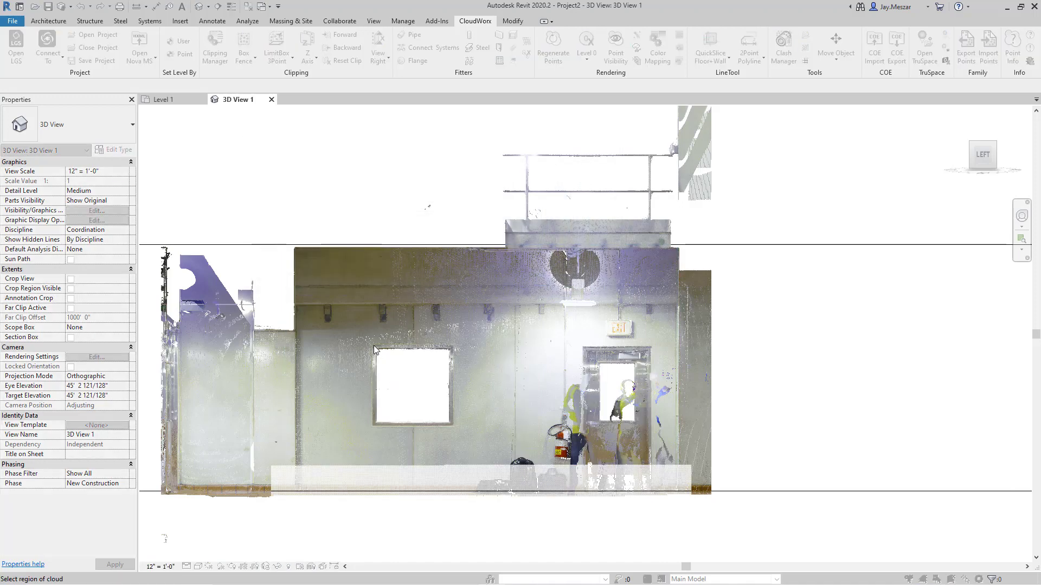
# Fit the window by fencing its scanned opening, creating a new type from the measured width and height.
pyautogui.moveTo(375, 352); pyautogui.dragTo(455, 427)
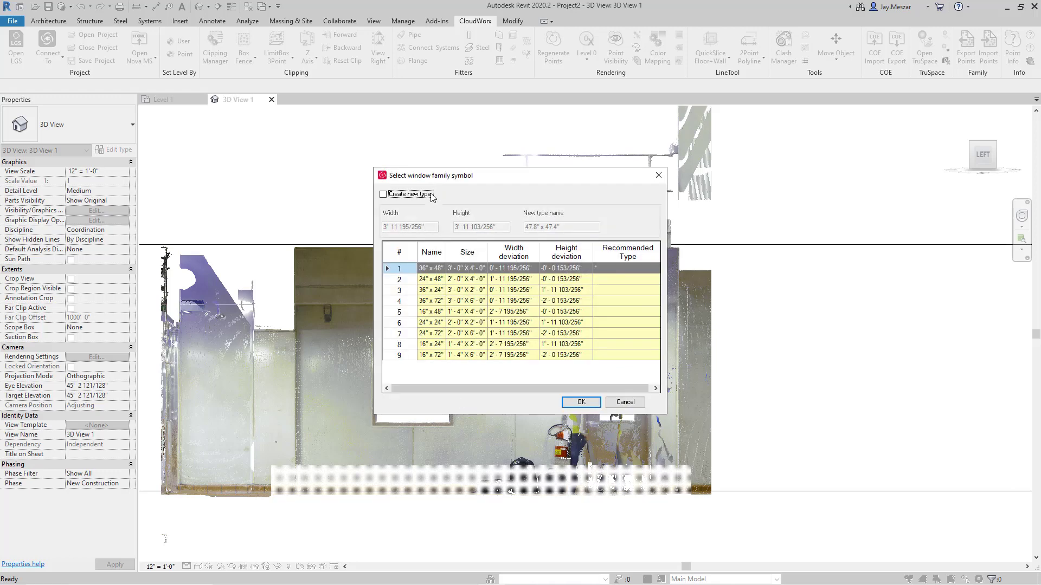
pyautogui.click(425, 195)
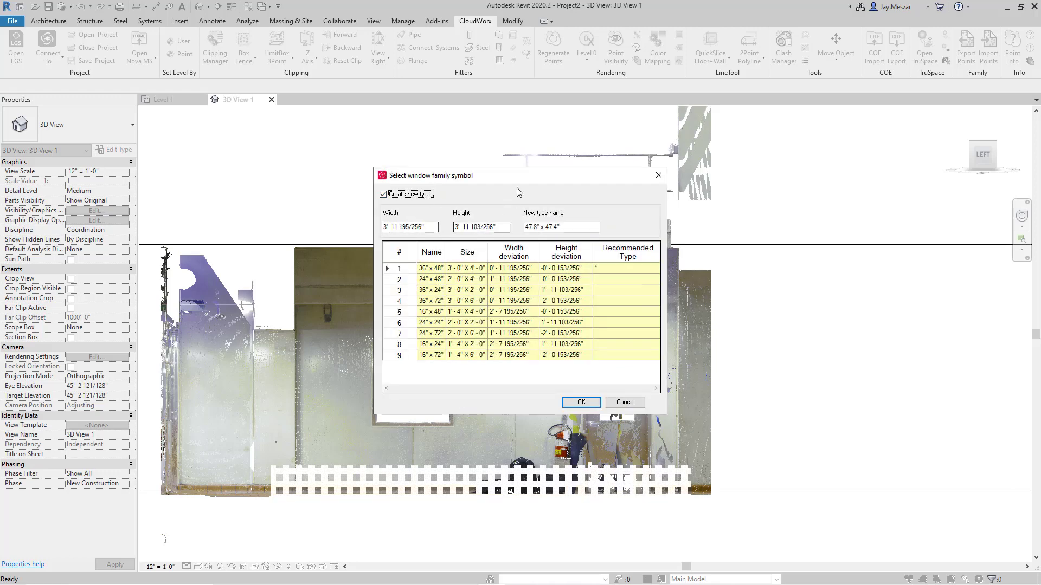
pyautogui.moveTo(590, 179); pyautogui.dragTo(936, 153)
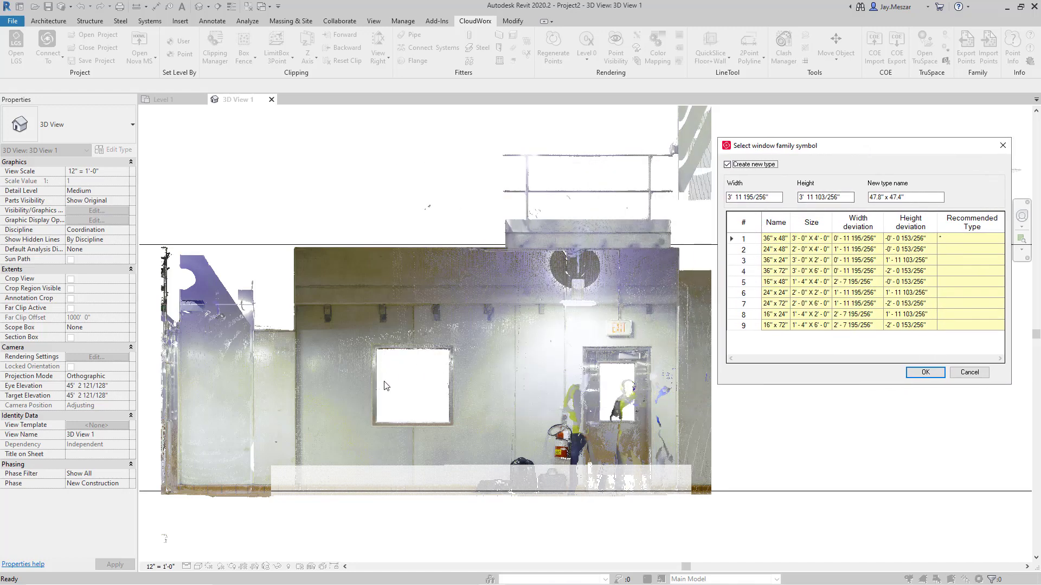
pyautogui.click(924, 372)
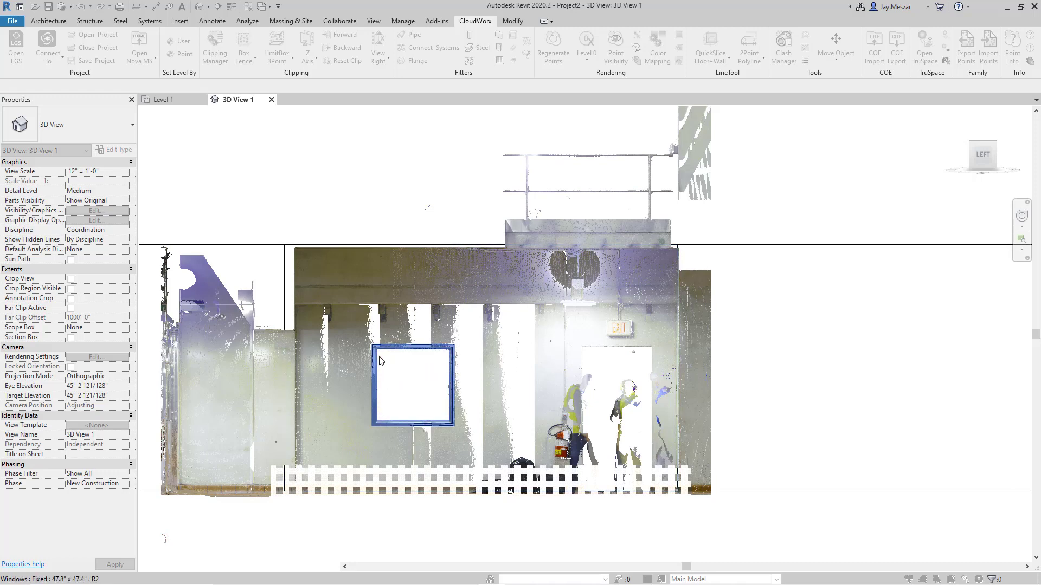
pyautogui.rightClick(588, 129)
pyautogui.click(607, 142)
# Begin a door fit, accepting the Single-Flush family, the Fence pick type, Auto Fit and Auto sill height.
pyautogui.click(499, 48)
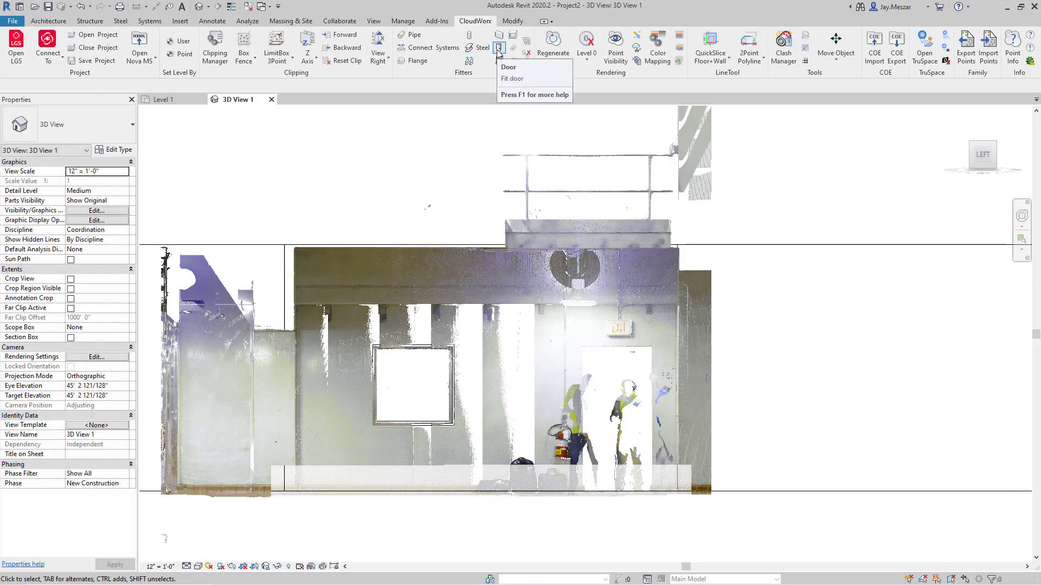
pyautogui.click(512, 65)
pyautogui.moveTo(542, 210); pyautogui.dragTo(339, 139)
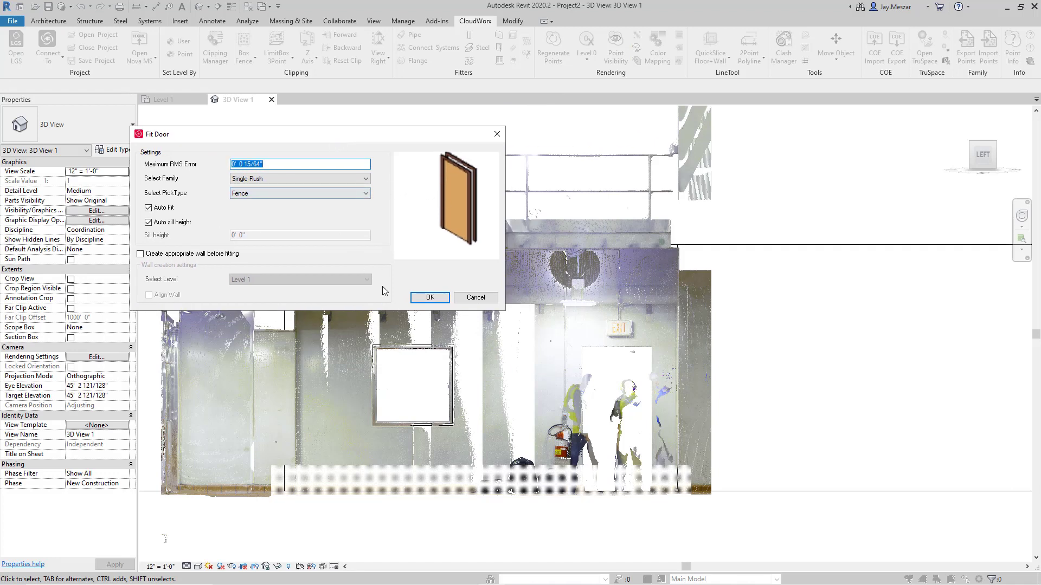
pyautogui.click(437, 299)
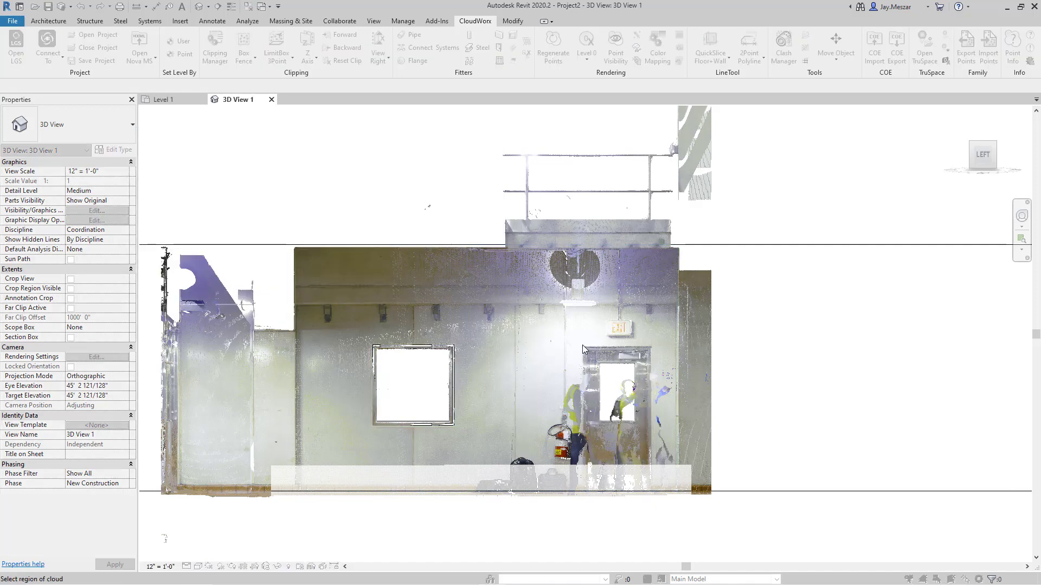
# Fit the door by fencing the scanned exit door, creating a new type from its measured size, and end the fitting.
pyautogui.moveTo(582, 345); pyautogui.dragTo(653, 494)
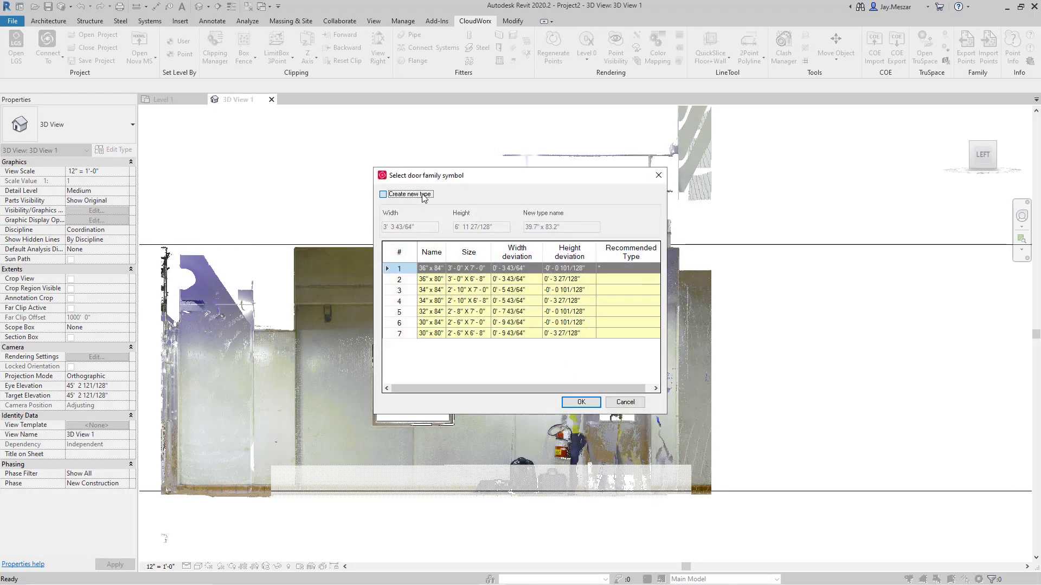
pyautogui.click(383, 194)
pyautogui.click(581, 403)
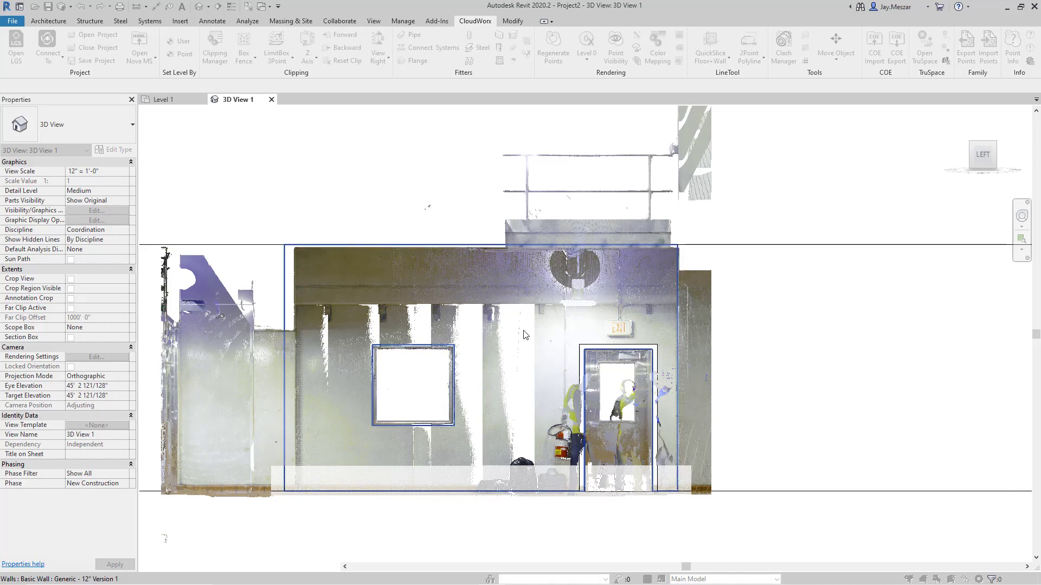
pyautogui.scroll(-1, 586, 306)
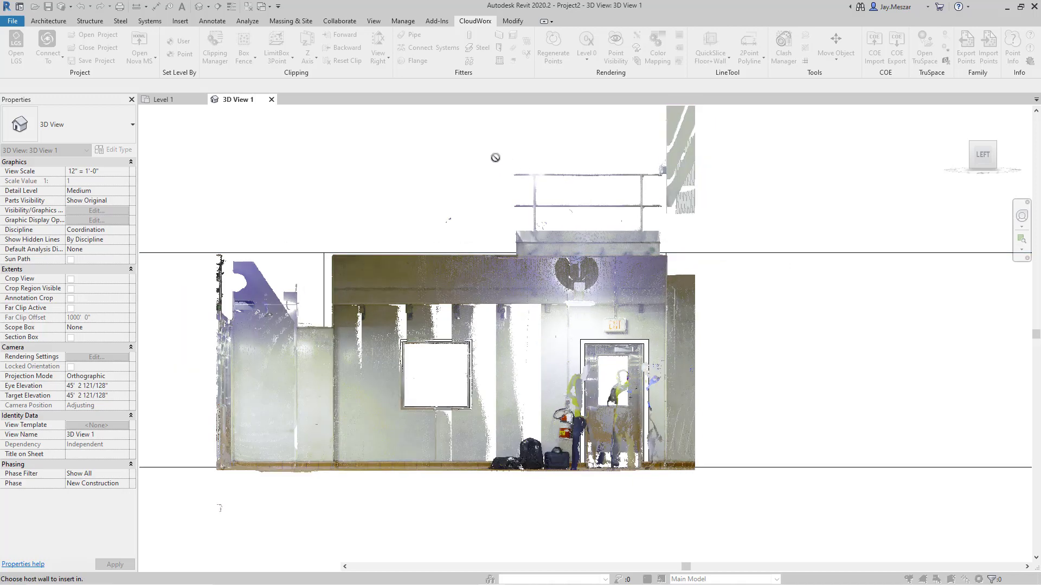
pyautogui.press('Escape')
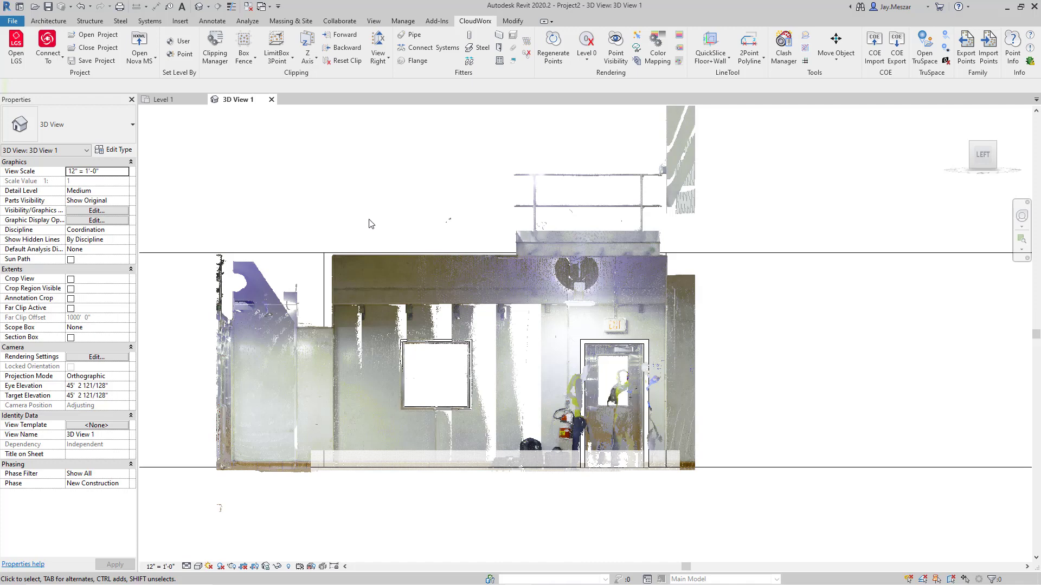
# Delete the fitted wall together with its window and door, leaving only the point cloud.
pyautogui.rightClick(313, 224)
pyautogui.click(323, 227)
pyautogui.moveTo(311, 226); pyautogui.dragTo(740, 519)
pyautogui.click(739, 516)
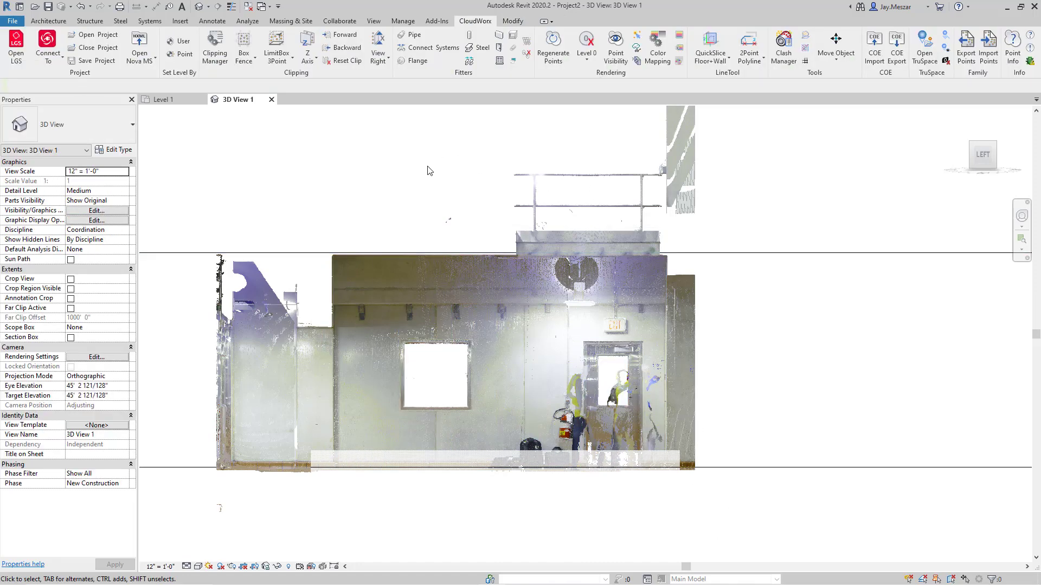
# Disable the new_fence_poly clipping in the Clipping Manager to show the whole point cloud.
pyautogui.click(216, 51)
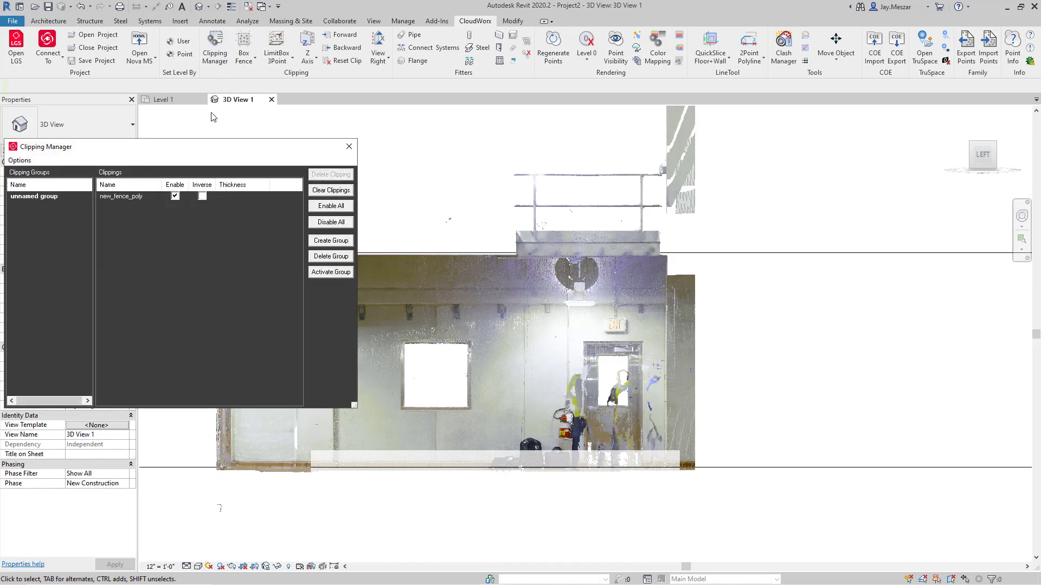
pyautogui.click(175, 197)
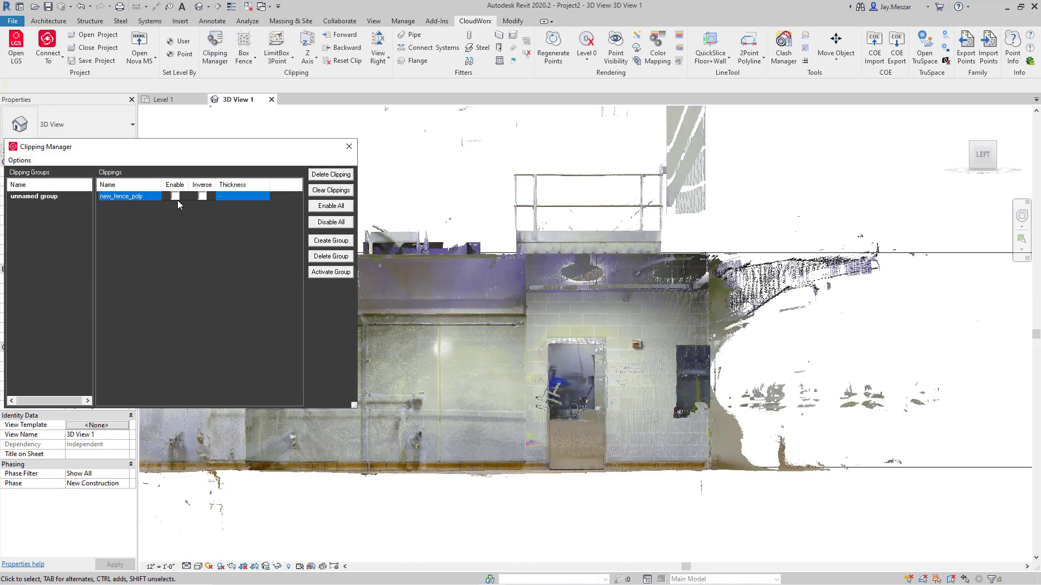
pyautogui.moveTo(220, 151); pyautogui.dragTo(226, 204)
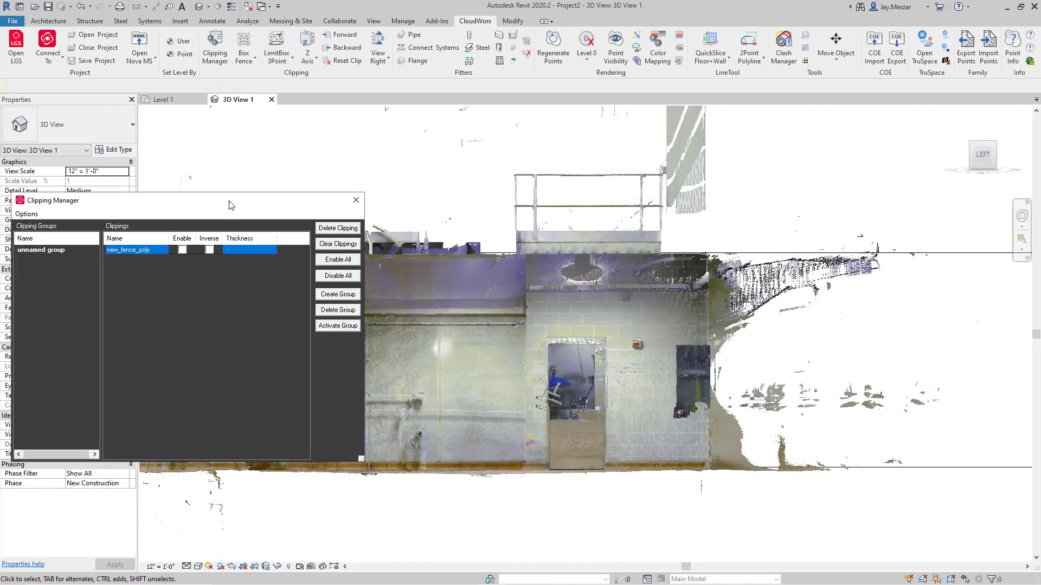
pyautogui.click(355, 200)
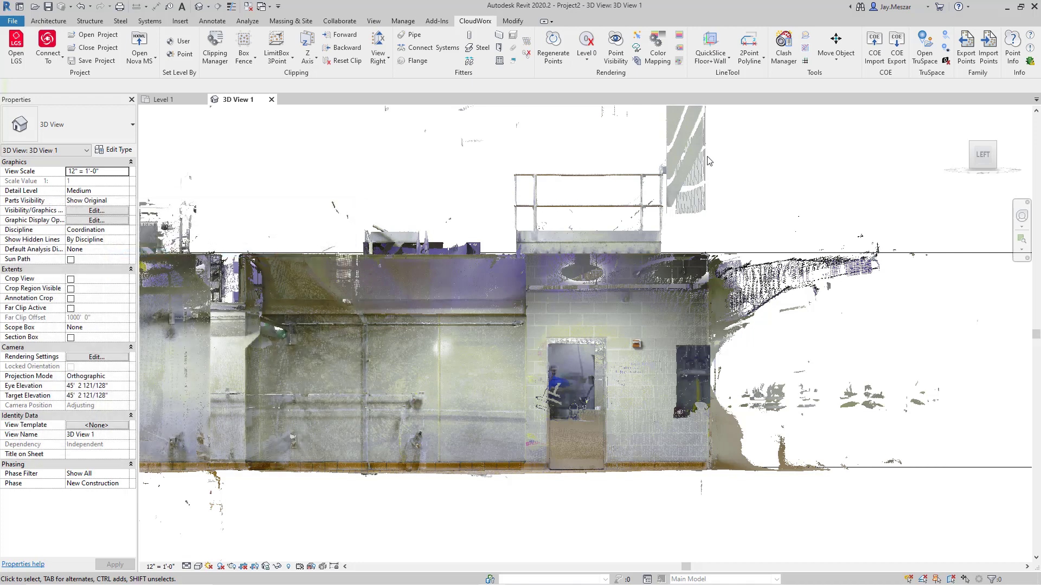
# Cut a horizontal slice of the point cloud with QuickSlice Wall+Wall, picking points on two adjoining walls at the building's southwest corner.
pyautogui.click(984, 148)
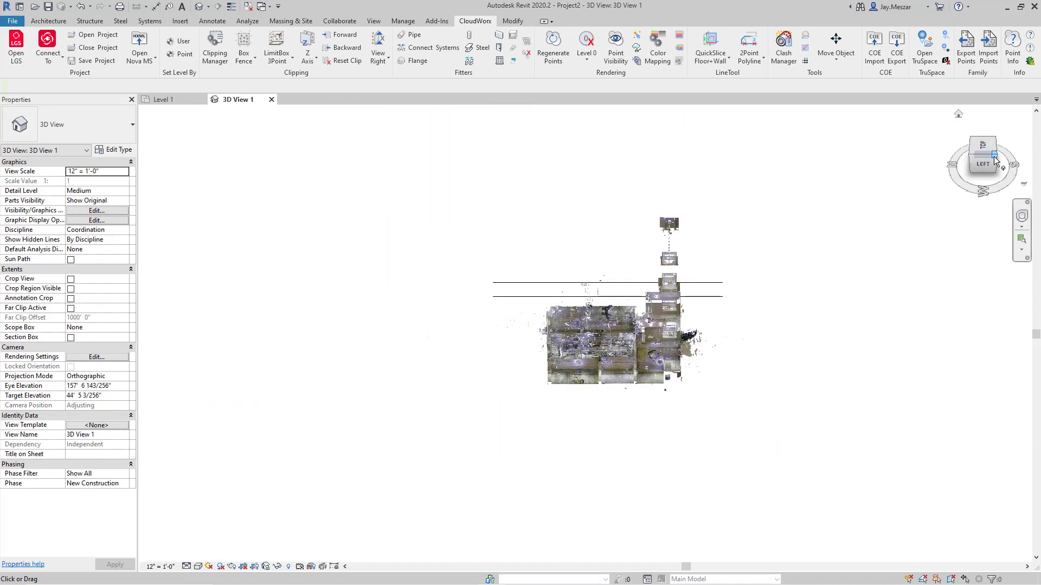
pyautogui.click(995, 157)
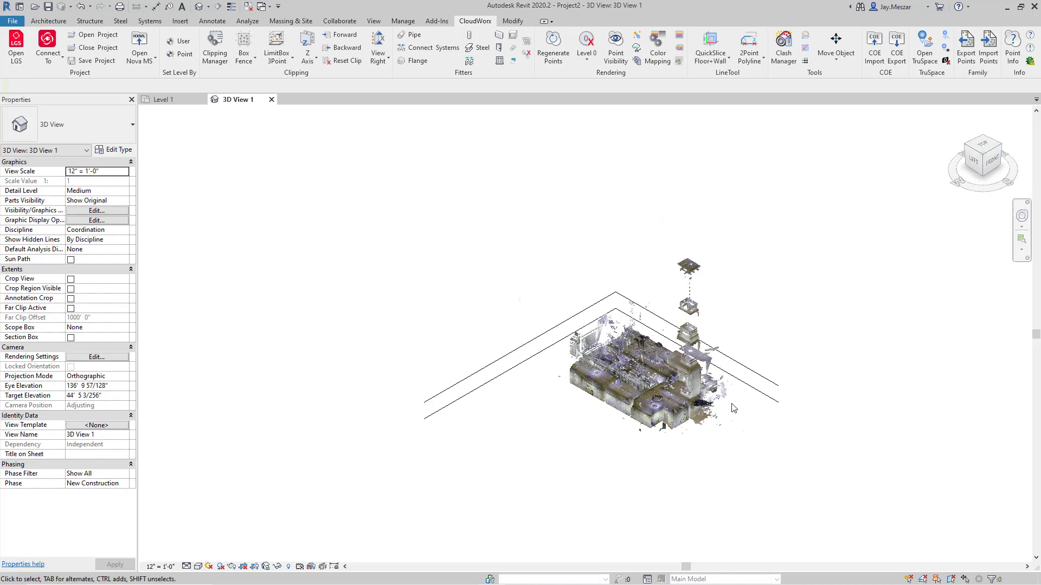
pyautogui.scroll(5, 596, 438)
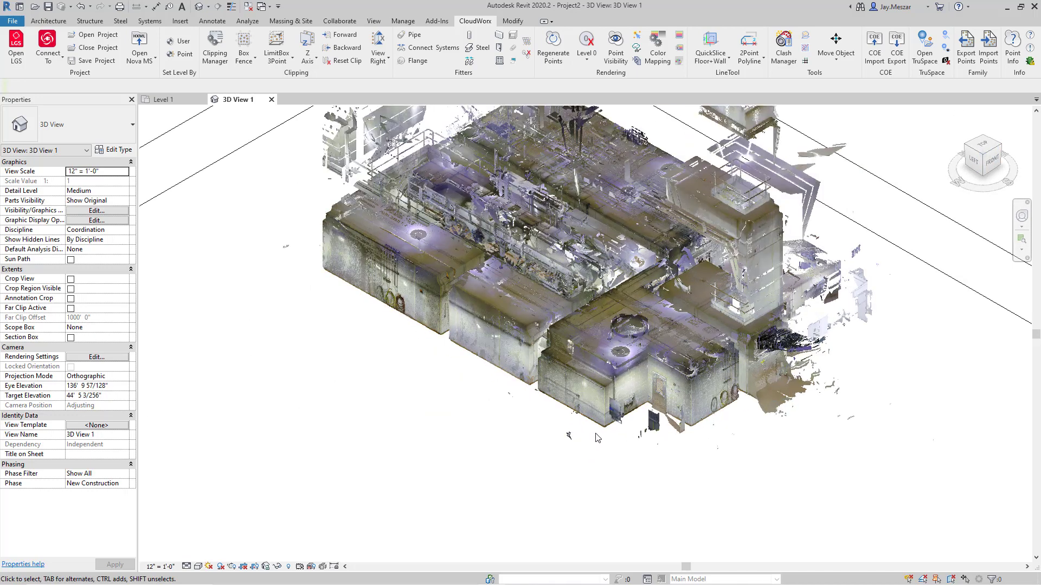
pyautogui.scroll(2, 596, 438)
pyautogui.scroll(2, 622, 373)
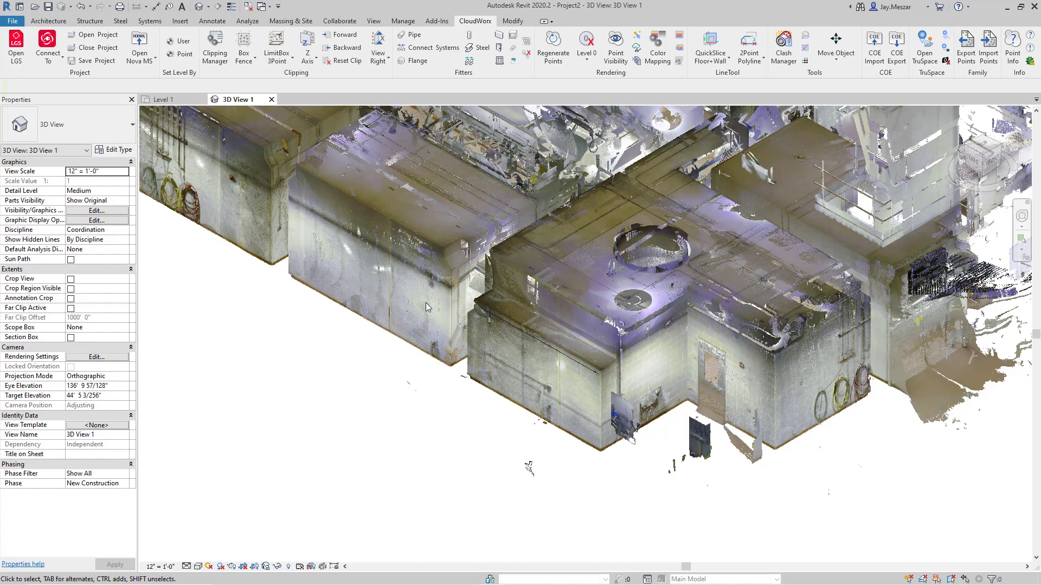
pyautogui.click(712, 64)
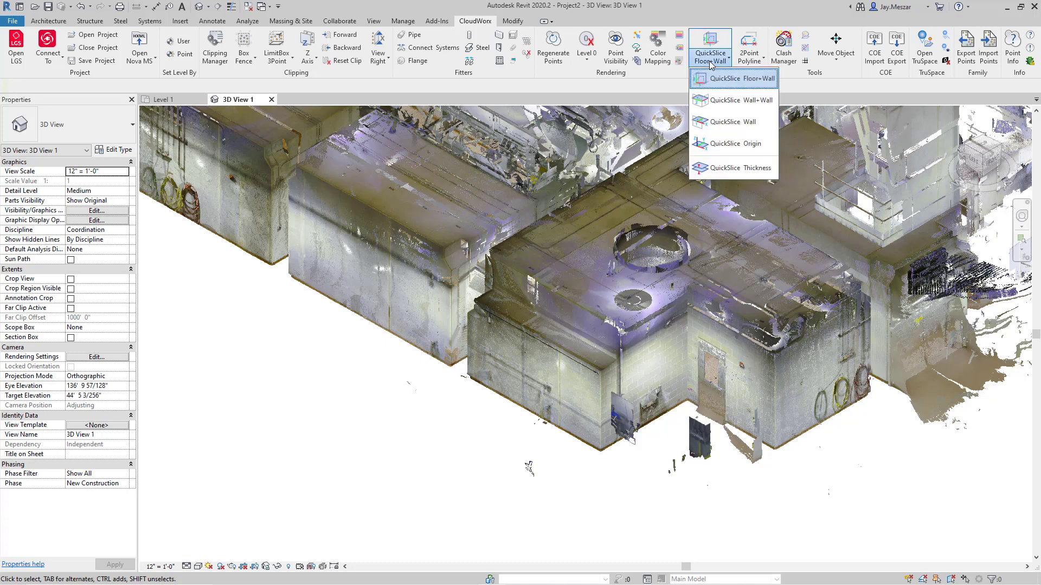
pyautogui.click(719, 101)
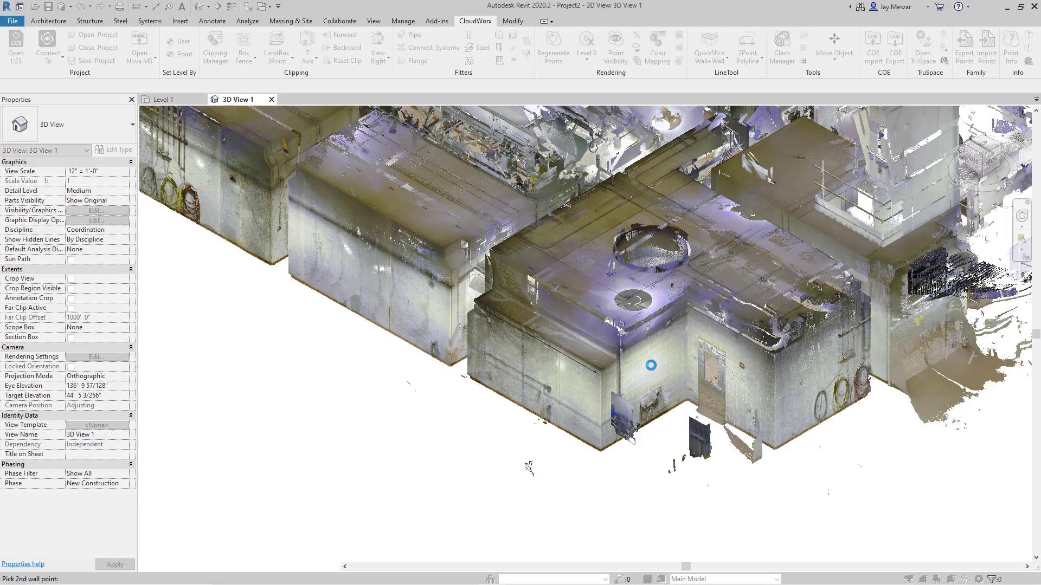
pyautogui.click(606, 405)
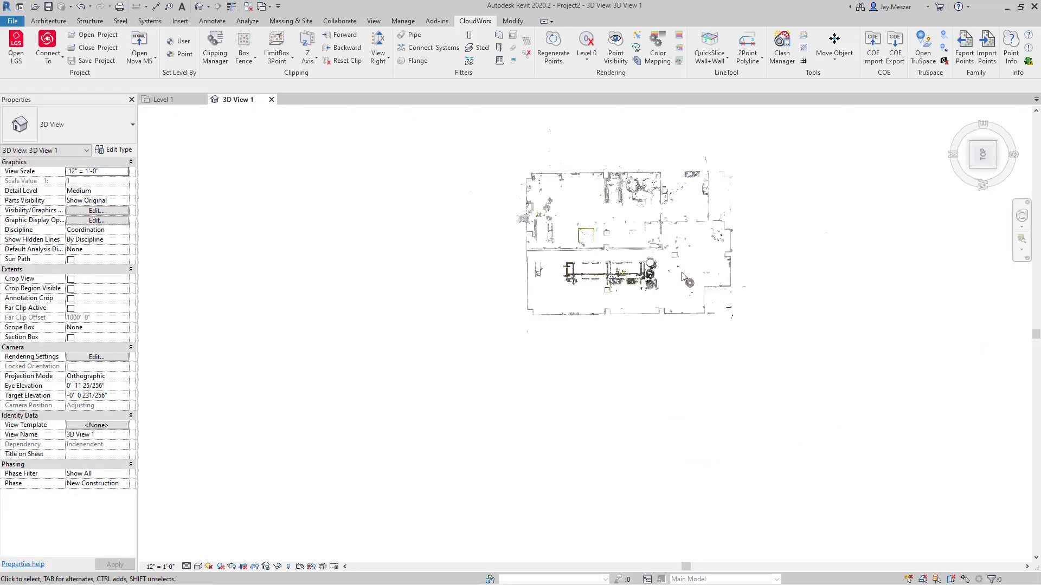
# Clip the sliced plan with a box fence around the building's southwestern rooms, with the plan turned north up.
pyautogui.scroll(2, 733, 178)
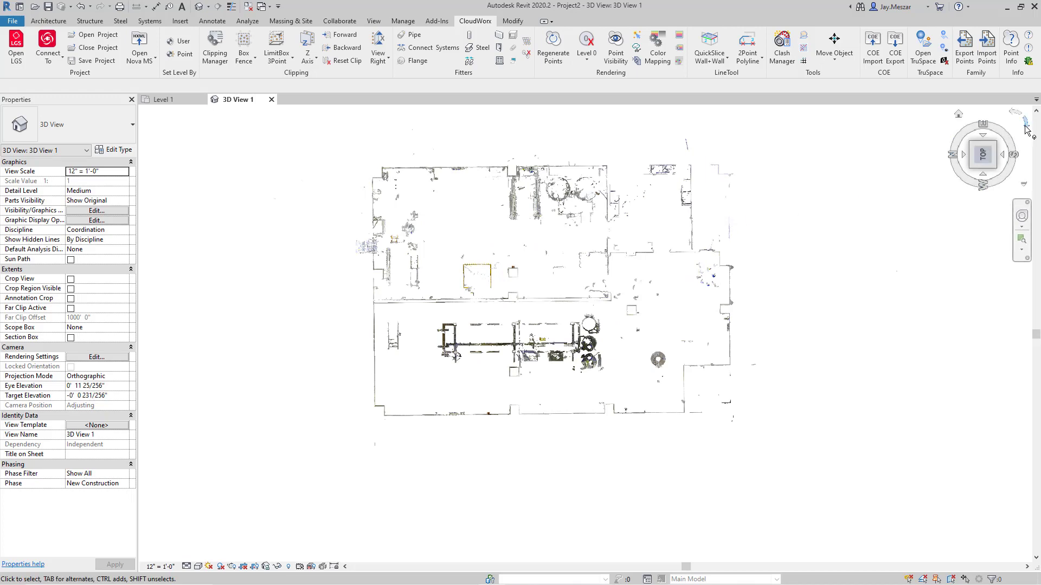
pyautogui.click(1026, 129)
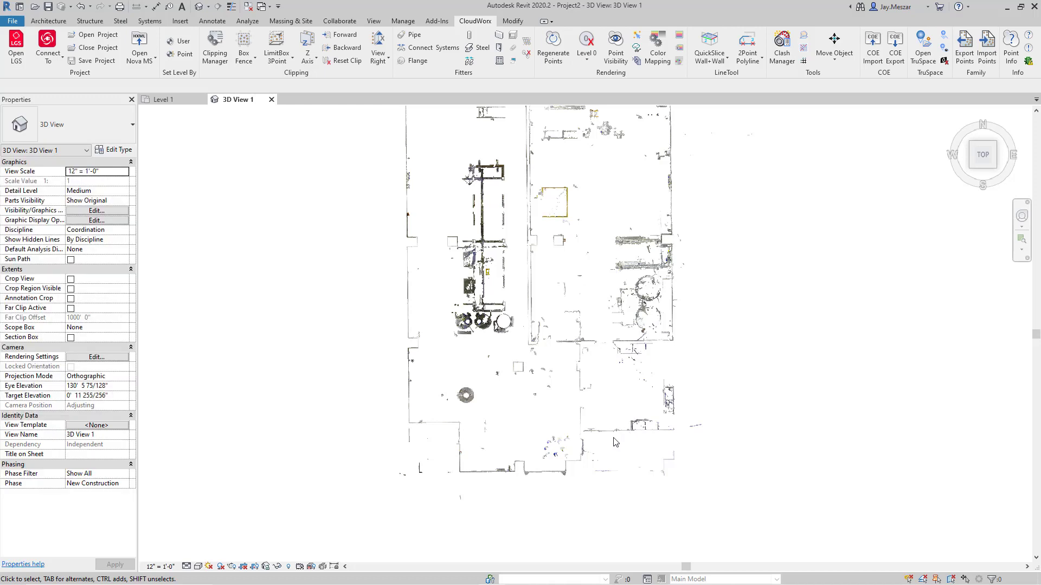
pyautogui.scroll(2, 616, 441)
pyautogui.scroll(1, 614, 447)
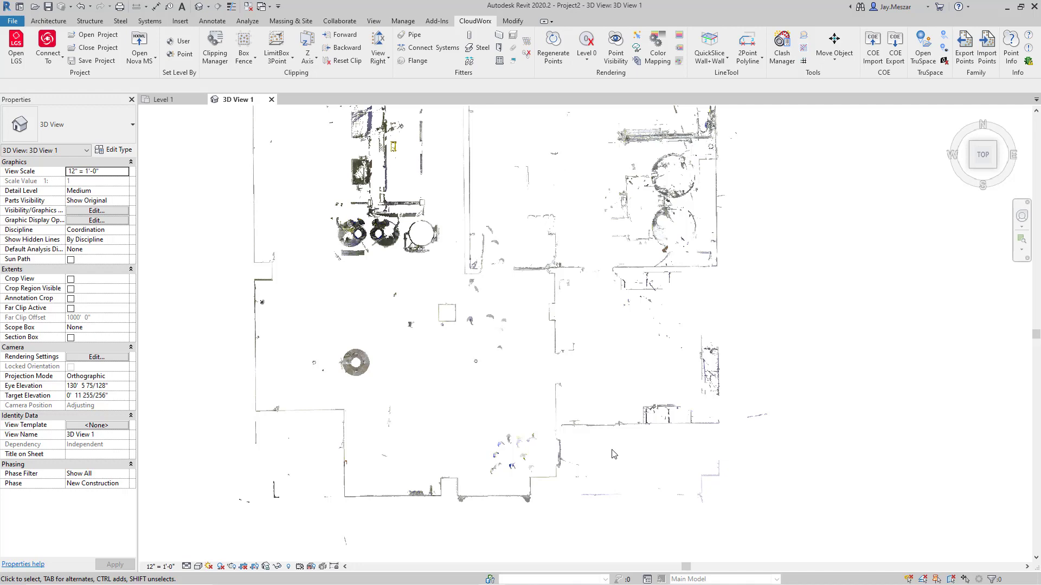
pyautogui.click(244, 48)
pyautogui.moveTo(240, 255); pyautogui.dragTo(570, 530)
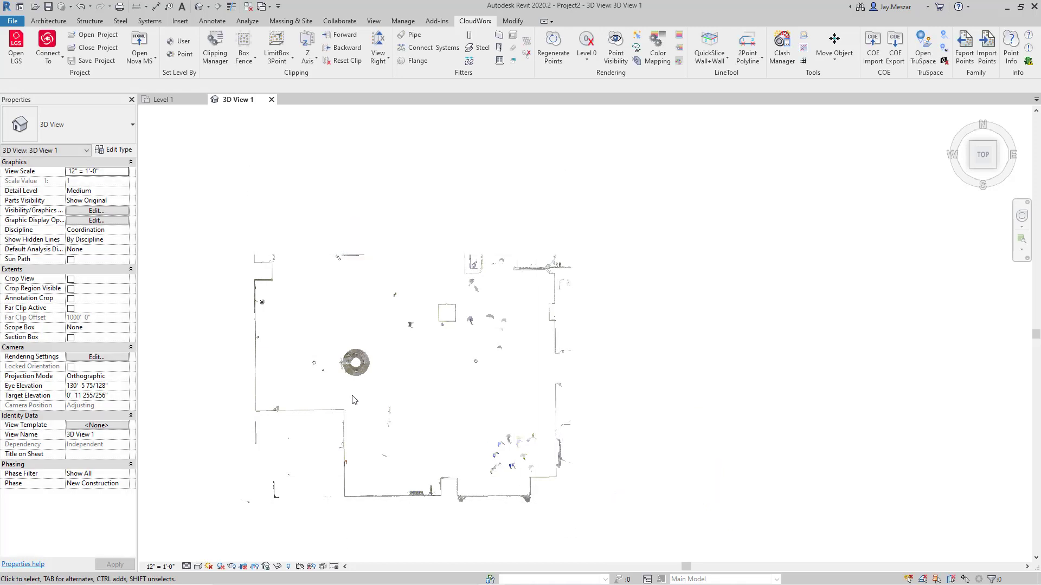
pyautogui.scroll(3, 361, 393)
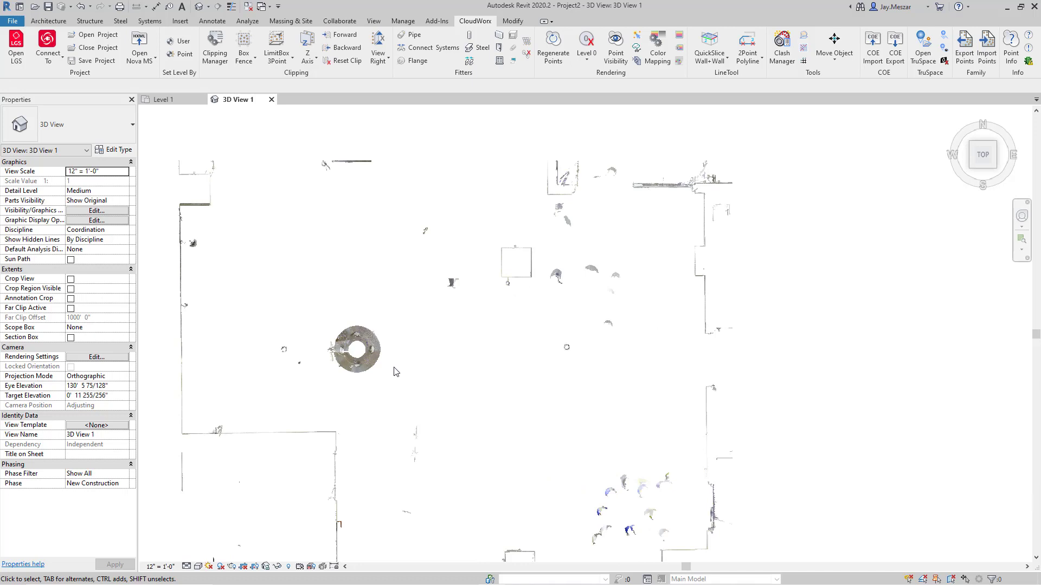
pyautogui.scroll(-1, 391, 364)
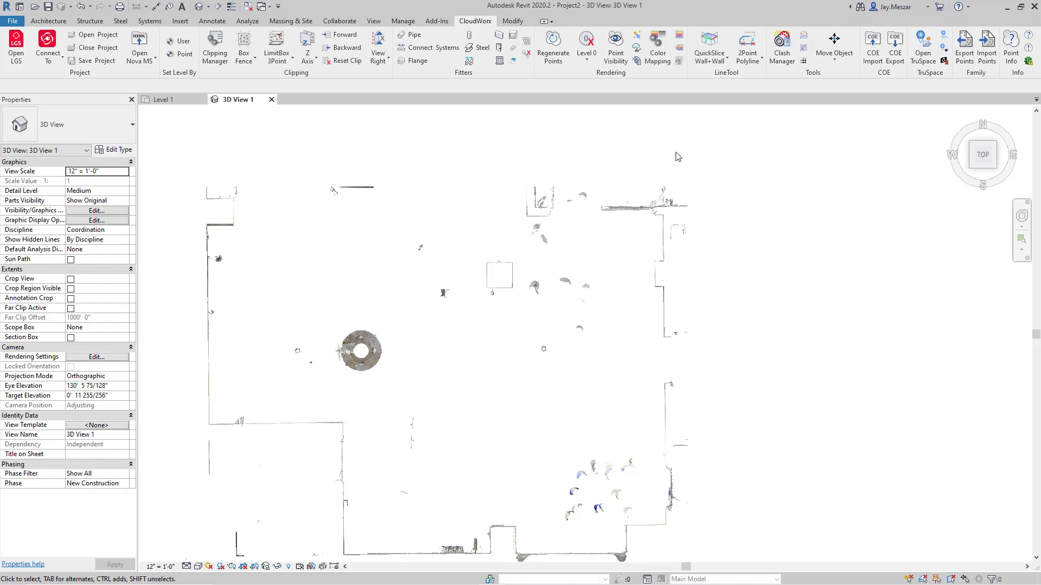
pyautogui.click(749, 59)
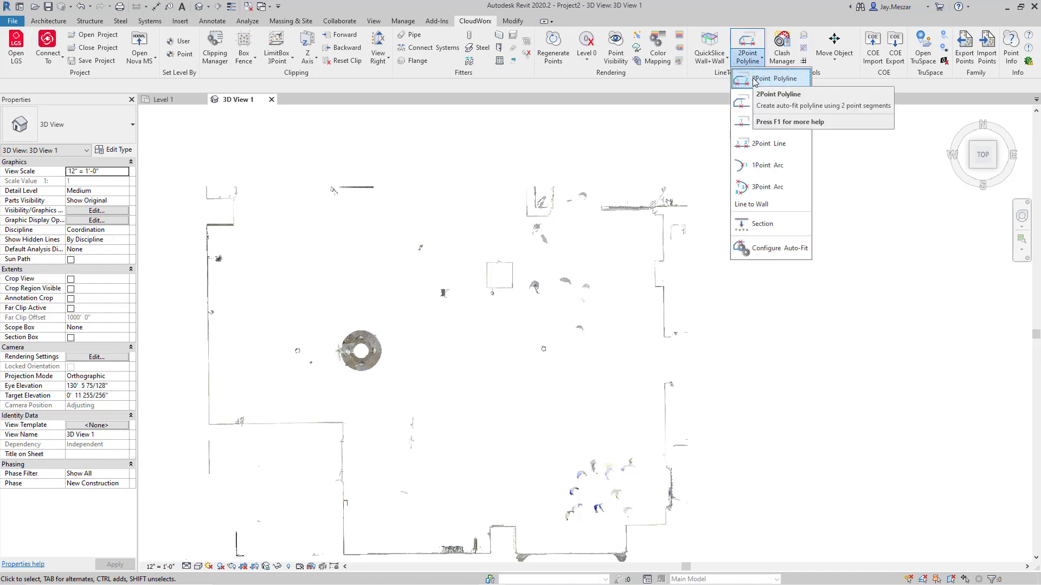
pyautogui.click(753, 81)
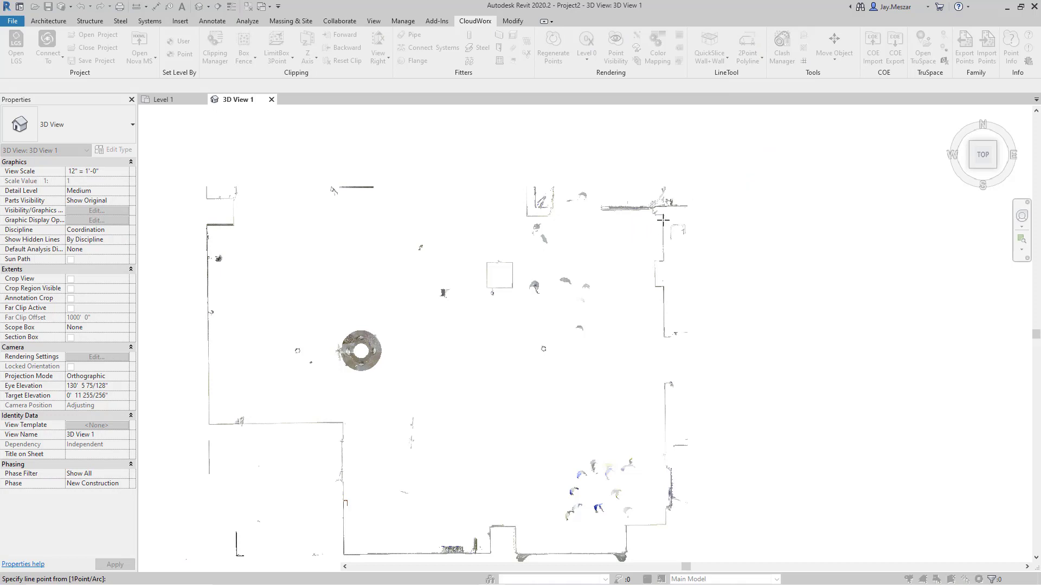
pyautogui.click(662, 242)
pyautogui.click(662, 265)
pyautogui.press('Escape')
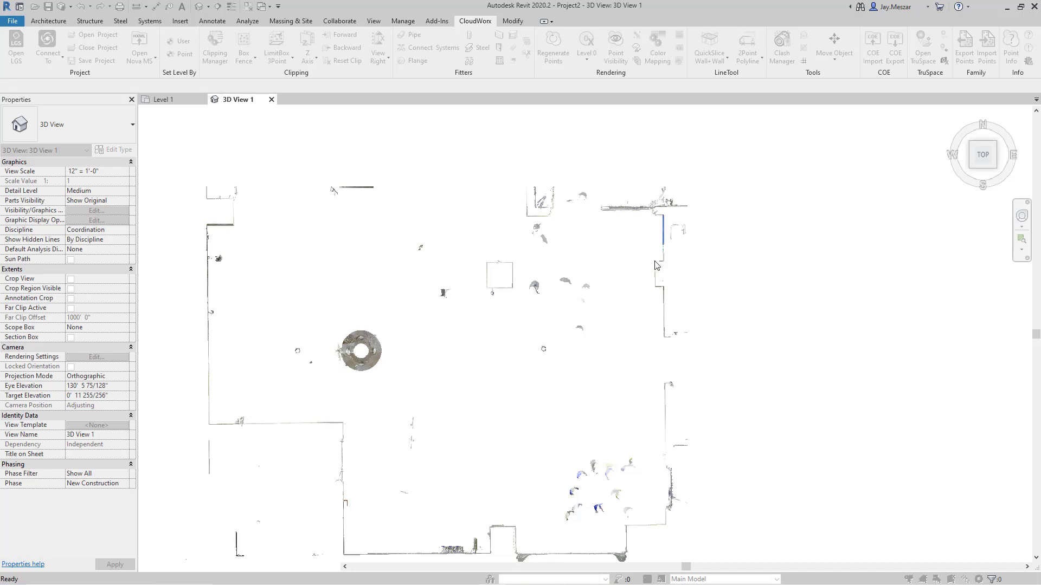
pyautogui.click(657, 266)
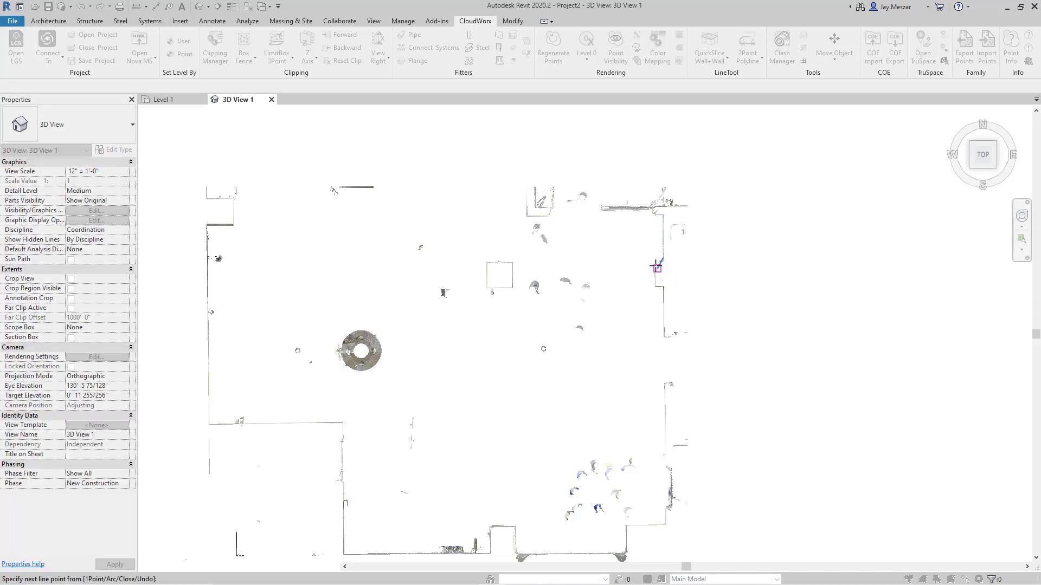
pyautogui.press('Escape')
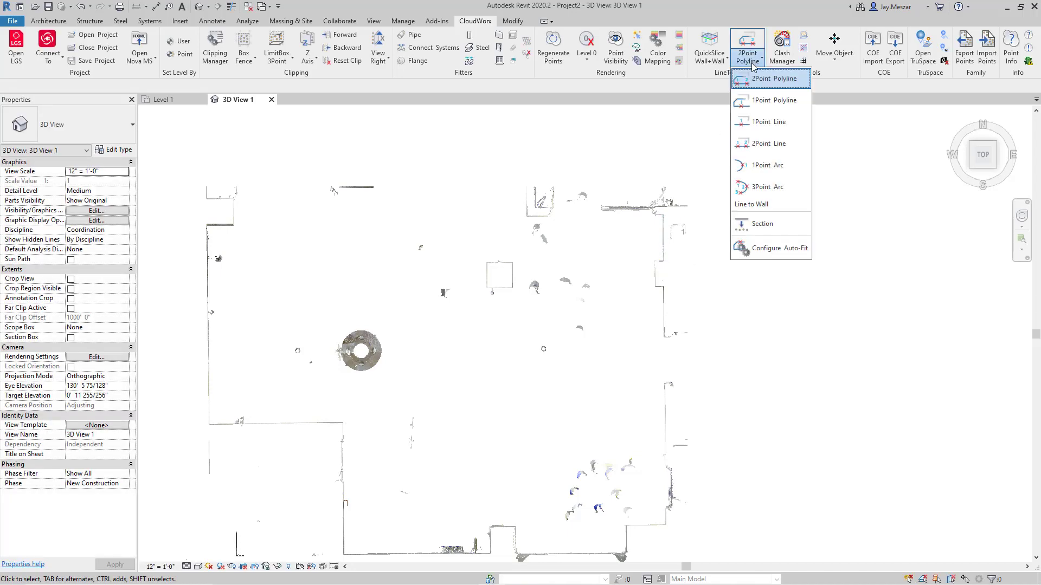
# Trace the sliced walls with a 2Point Polyline from the east wall around the south side to the west wall, and end the curve.
pyautogui.click(754, 58)
pyautogui.click(759, 79)
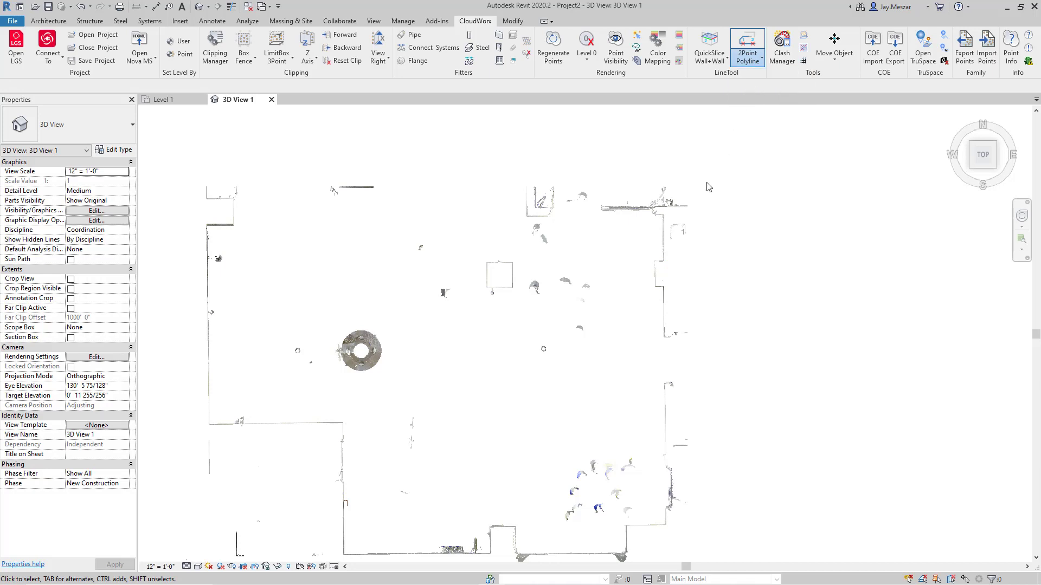
pyautogui.click(662, 223)
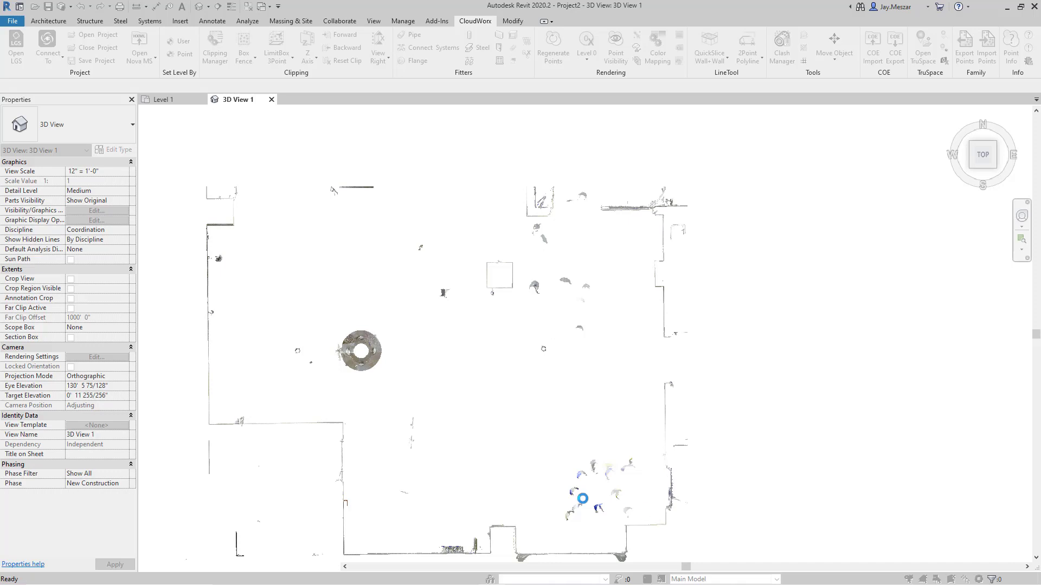
pyautogui.click(665, 519)
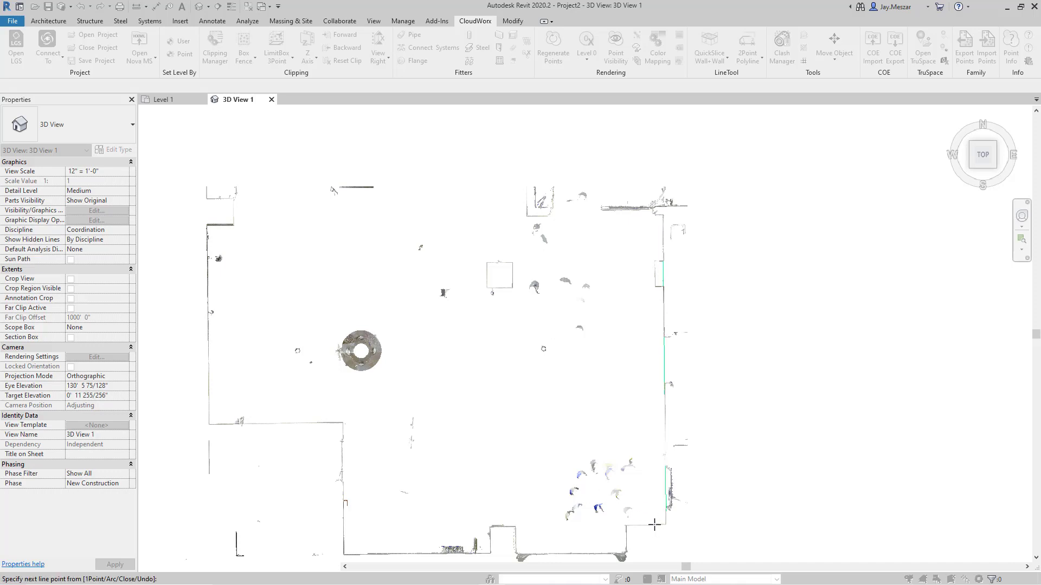
pyautogui.press('Return')
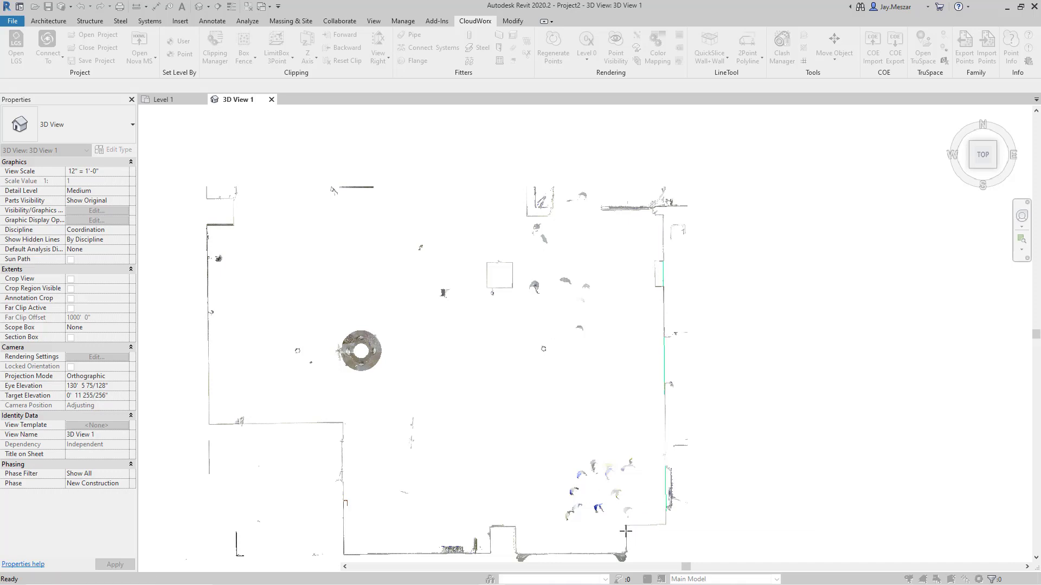
pyautogui.click(626, 551)
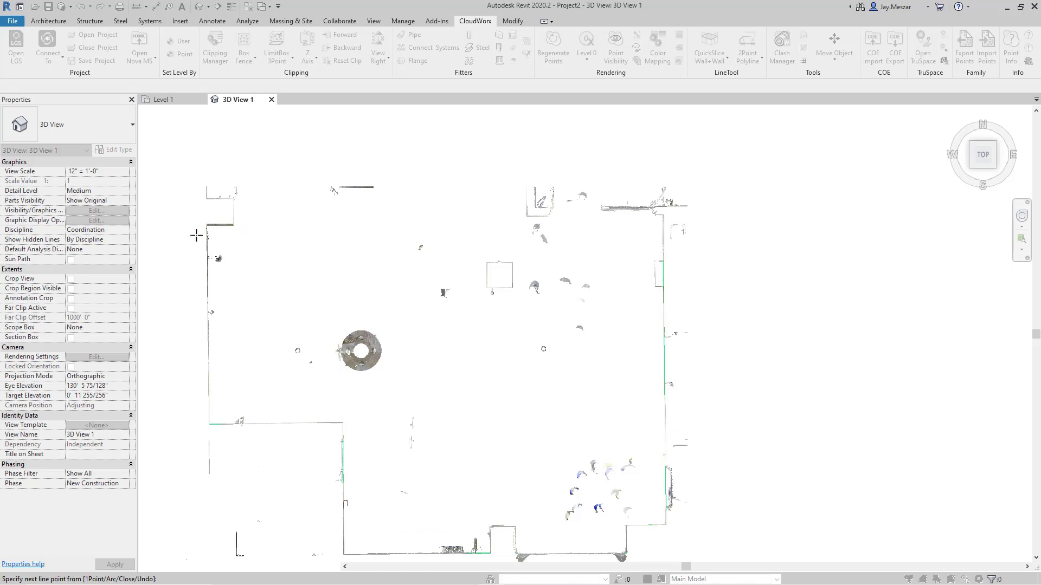
pyautogui.press('Escape')
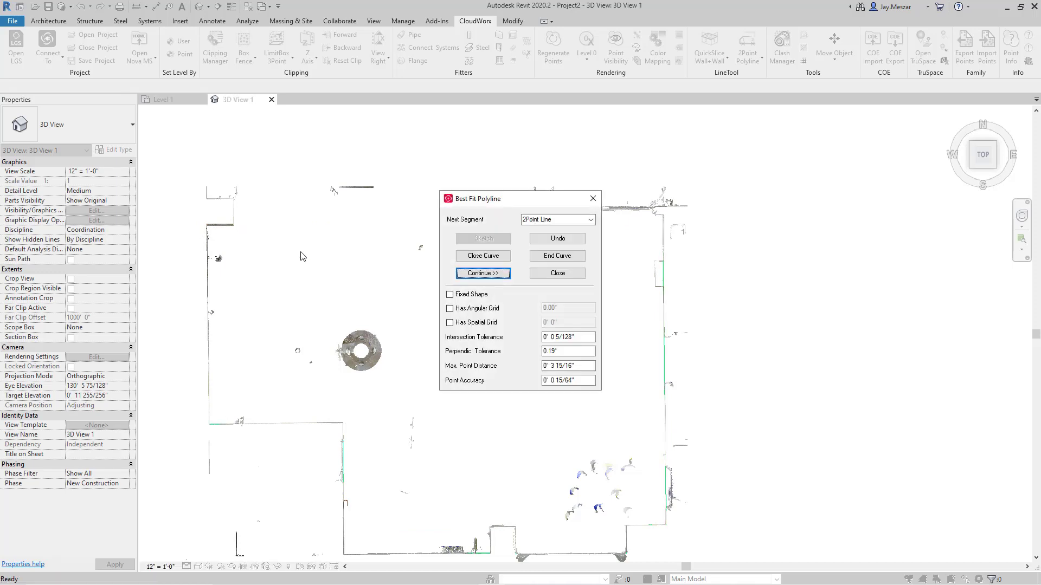
pyautogui.click(561, 261)
# Convert the polyline to Generic - 8" Masonry walls from Level 1 to Level 2 with the wall location on the centerline.
pyautogui.click(557, 253)
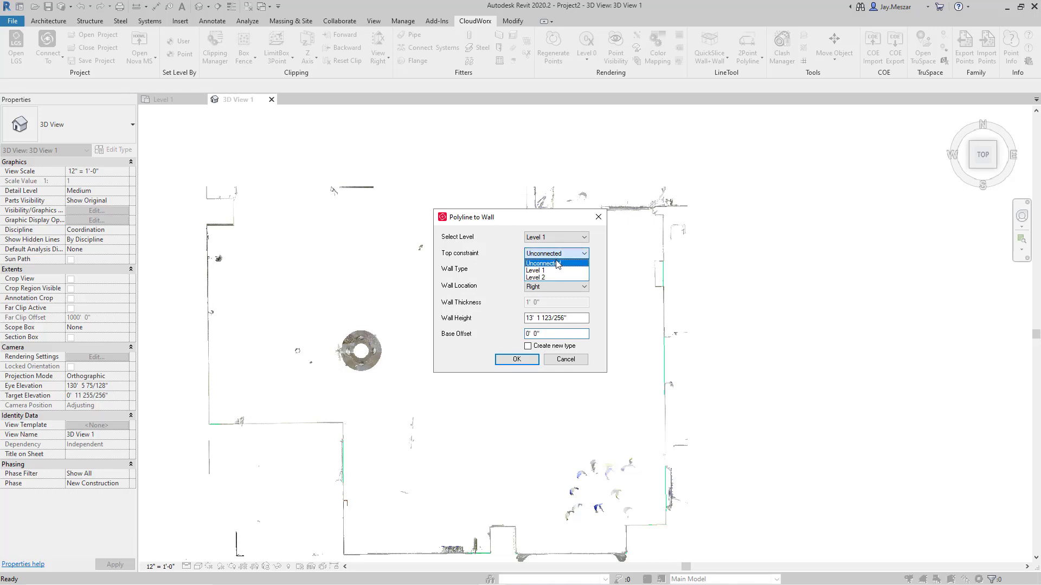
pyautogui.click(553, 278)
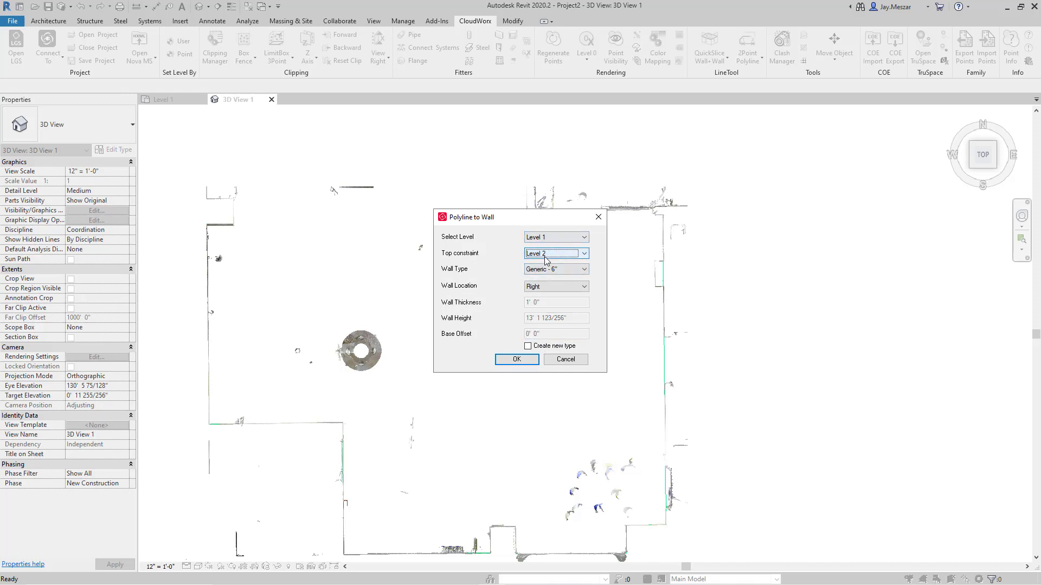
pyautogui.click(548, 269)
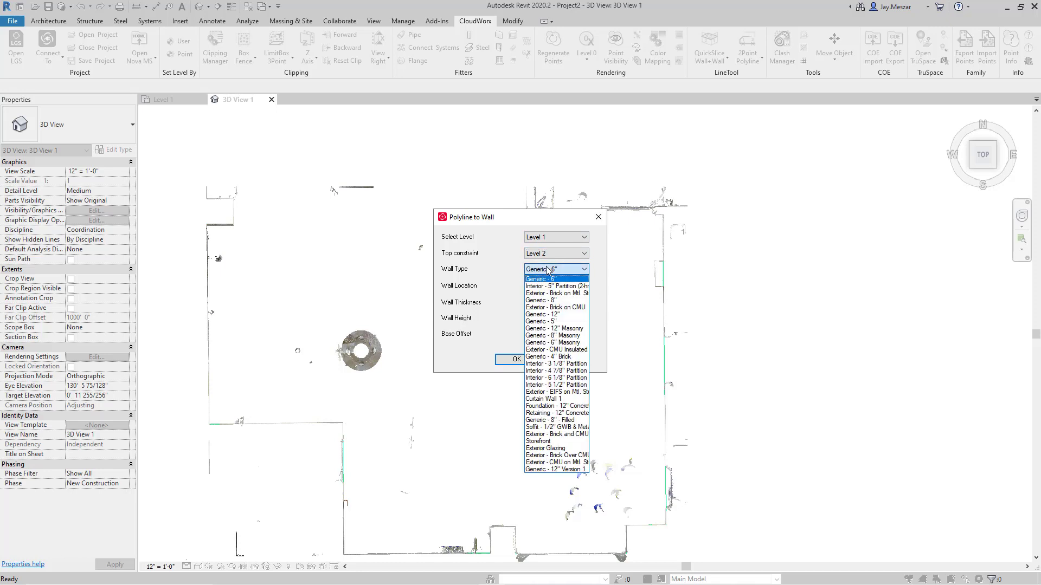
pyautogui.click(549, 335)
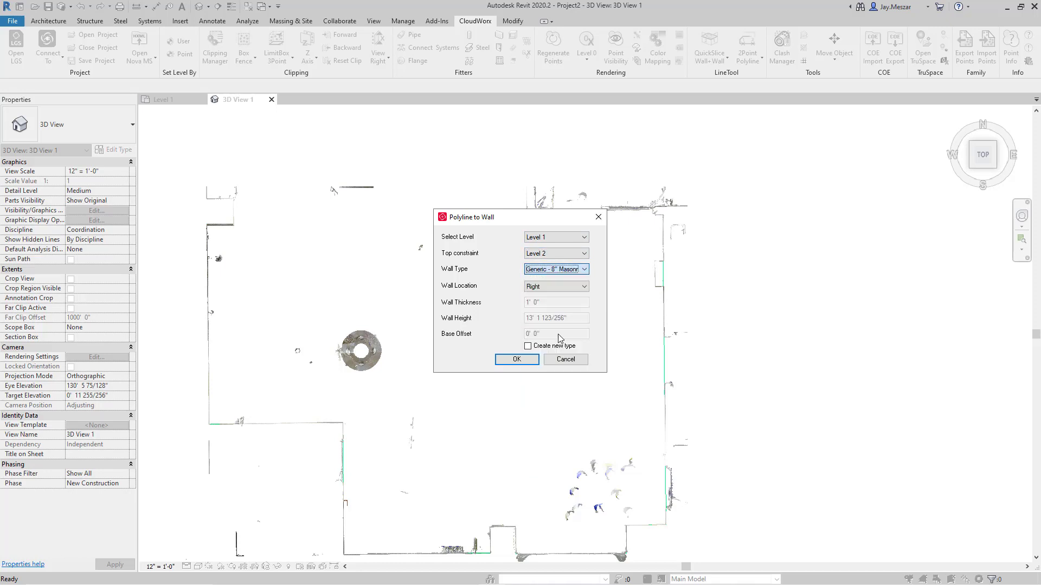
pyautogui.click(540, 289)
pyautogui.click(542, 303)
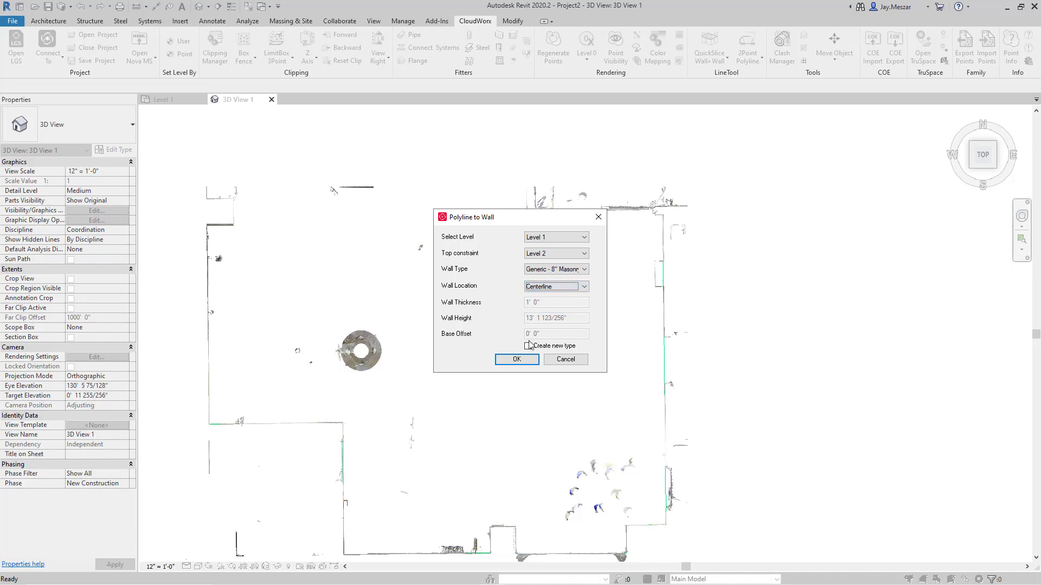
pyautogui.click(517, 359)
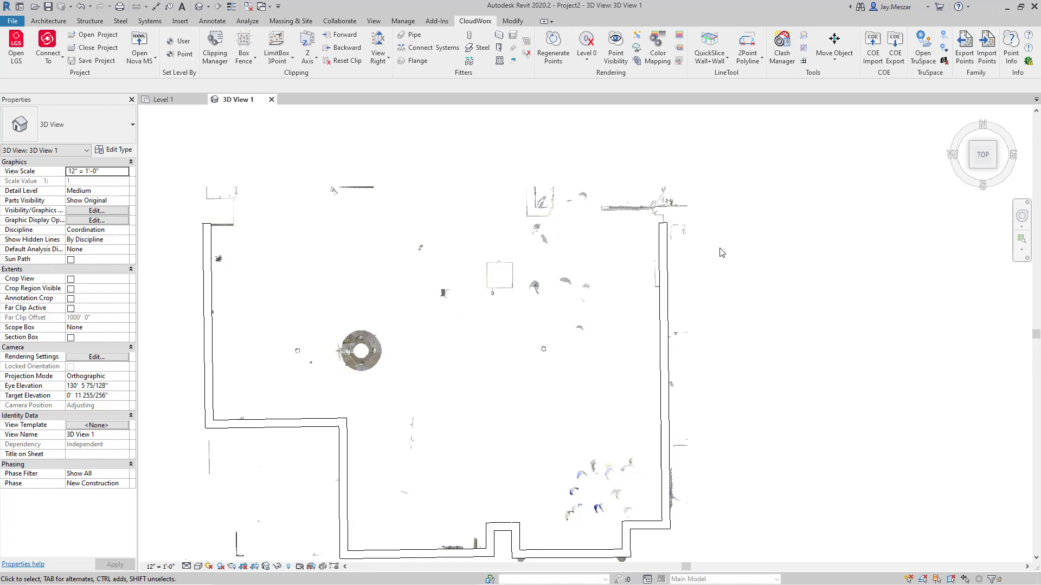
# Stretch the north end of the east wall to make the wall about 24' long.
pyautogui.click(665, 242)
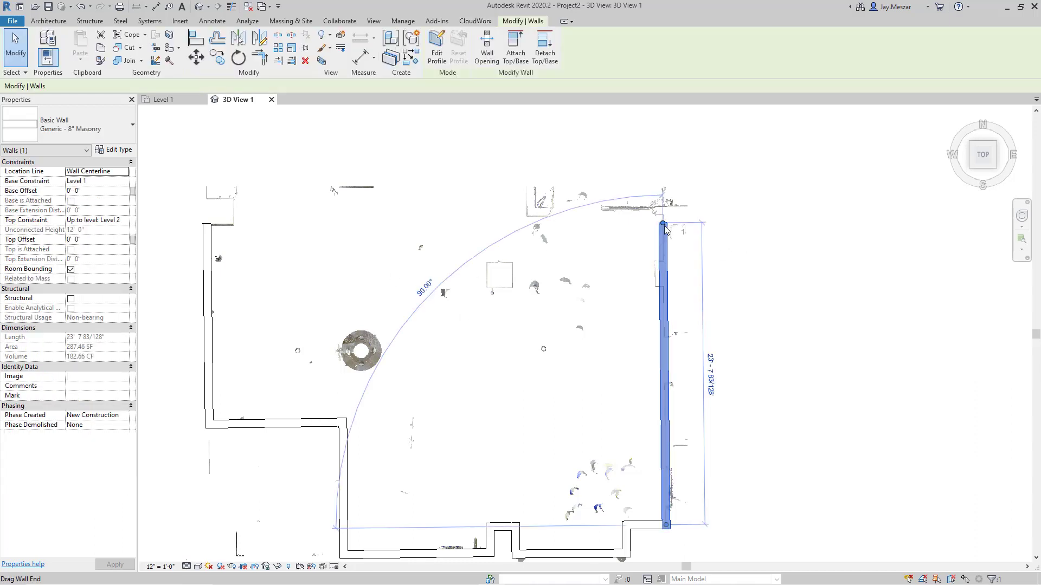
pyautogui.press('r')
pyautogui.press('s')
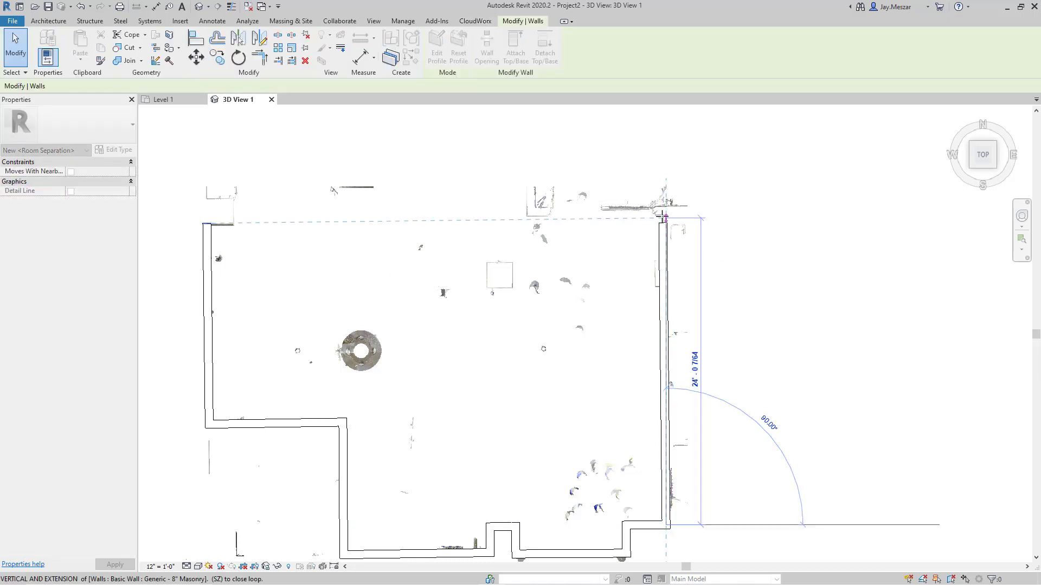
pyautogui.press('Escape')
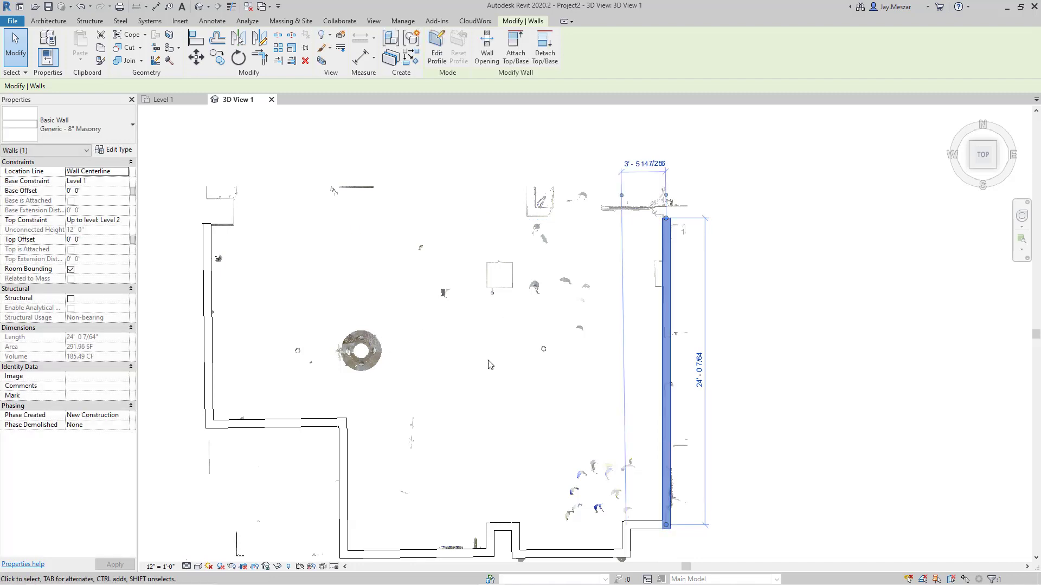
pyautogui.moveTo(976, 172); pyautogui.dragTo(889, 246)
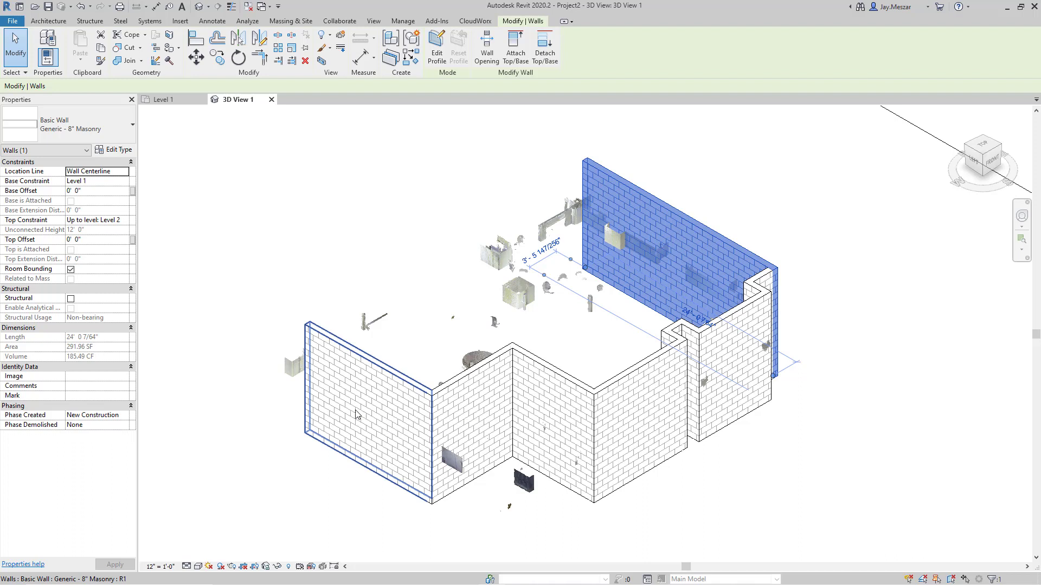
# Clip the point cloud with a box fence around the square column inside the room, working in top view.
pyautogui.click(983, 148)
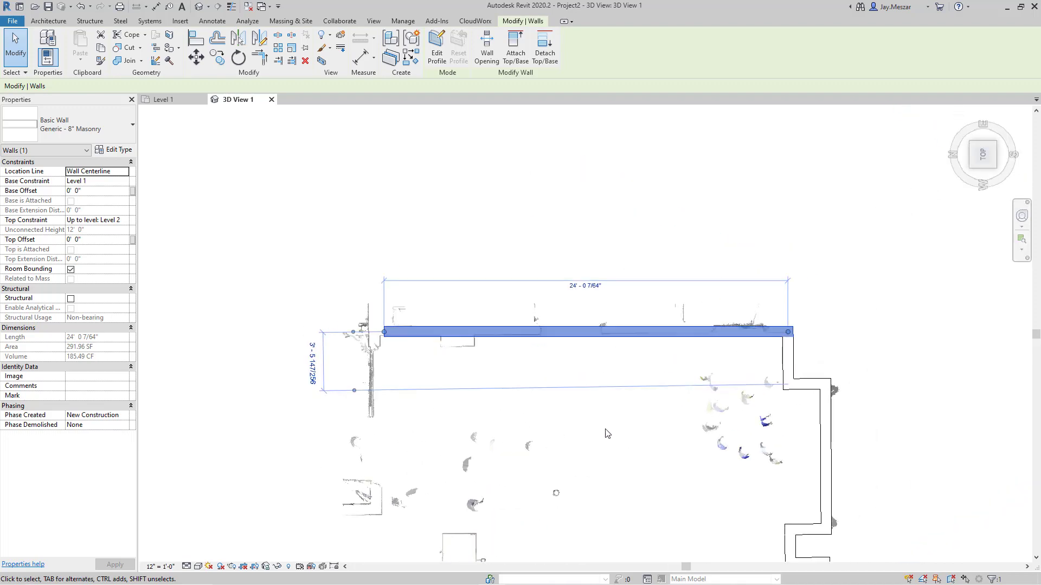
pyautogui.scroll(-3, 551, 342)
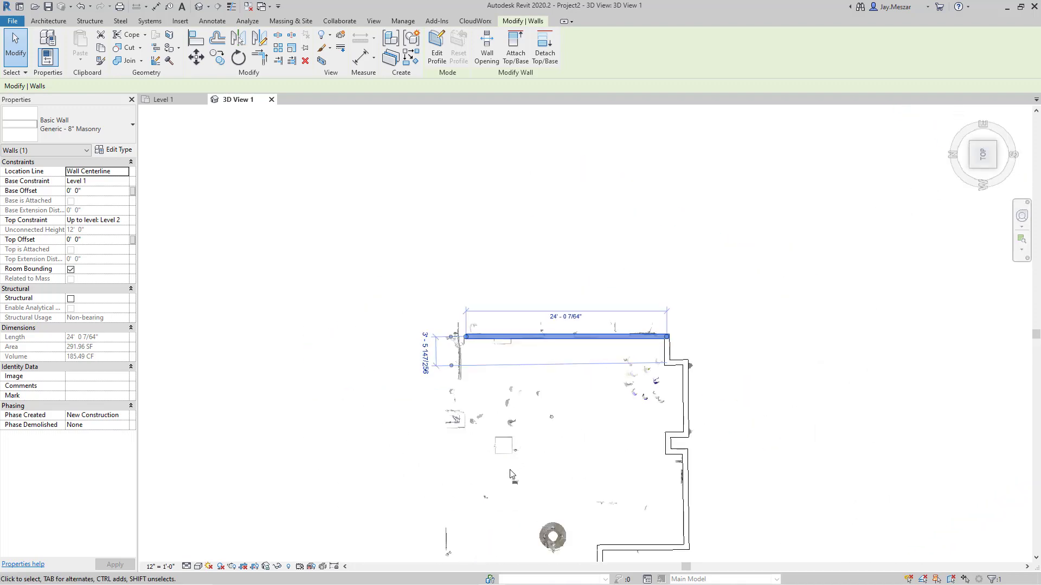
pyautogui.scroll(4, 509, 474)
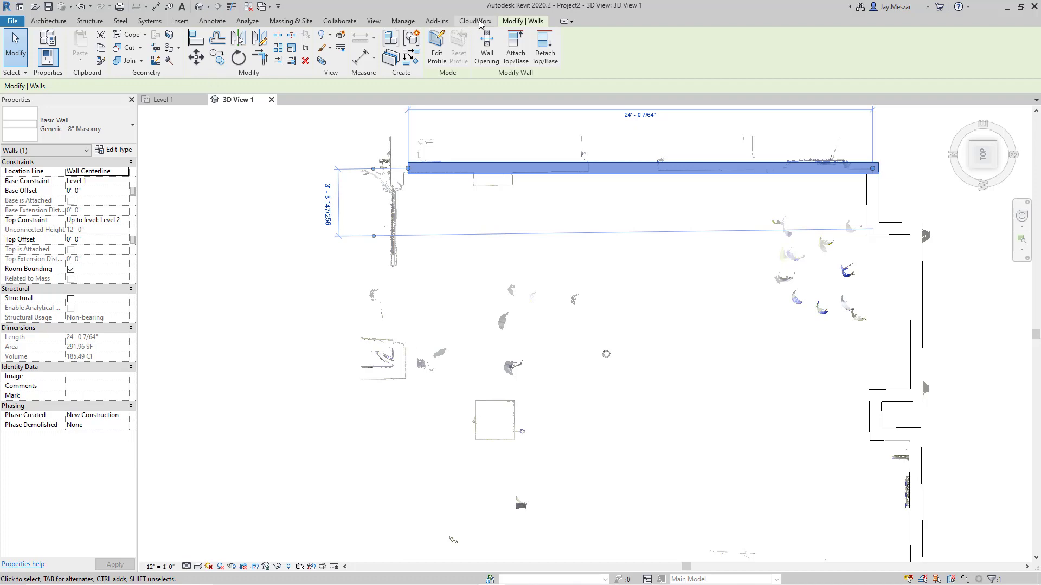
pyautogui.rightClick(488, 267)
pyautogui.click(515, 274)
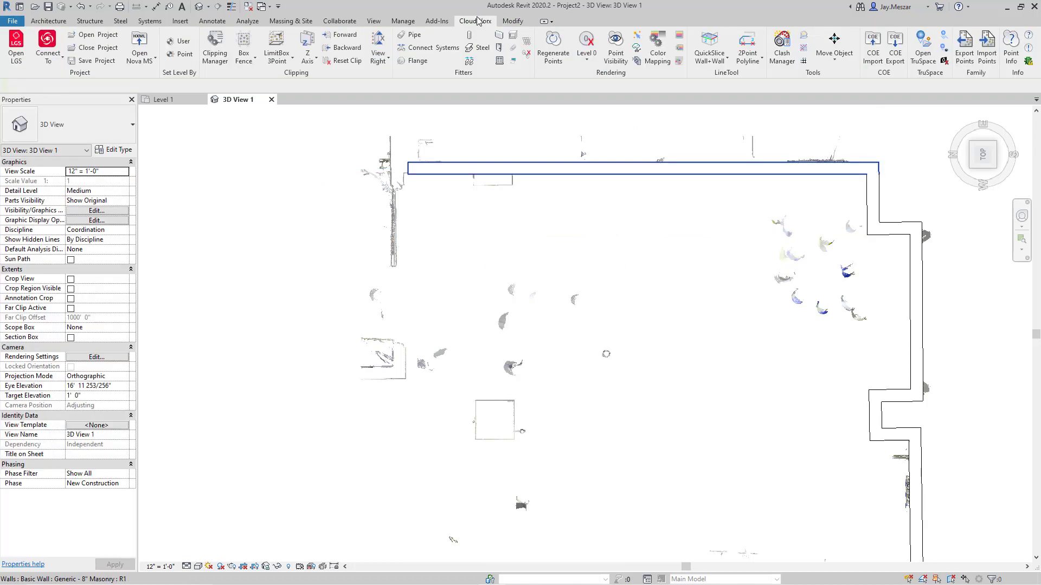
pyautogui.click(244, 42)
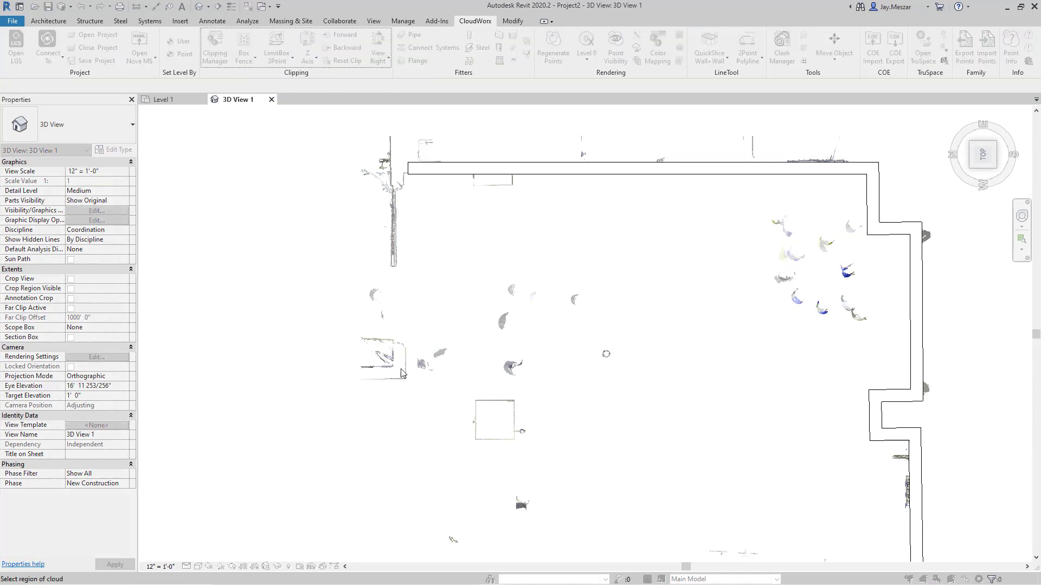
pyautogui.click(465, 390)
pyautogui.click(529, 452)
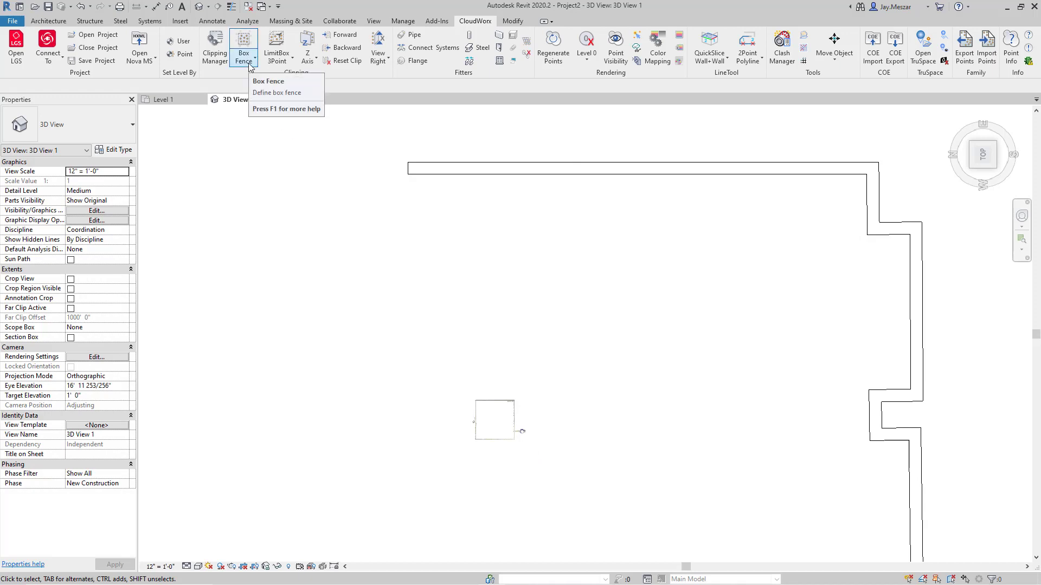
# Disable the _QuickSlice clipping and the earlier room fence in the Clipping Manager, keeping only the column's fence enabled.
pyautogui.click(215, 57)
pyautogui.click(181, 260)
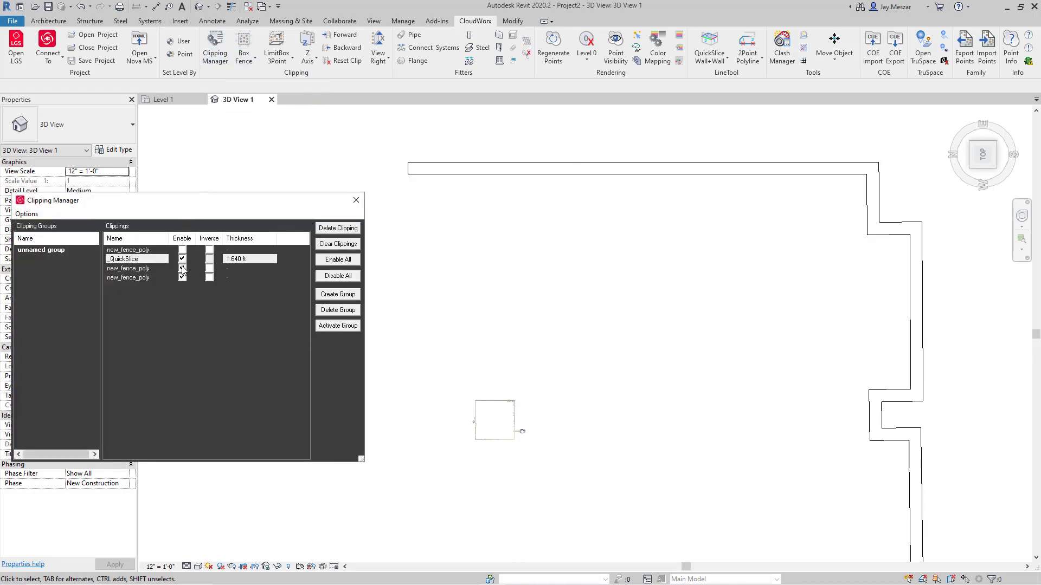
pyautogui.click(182, 269)
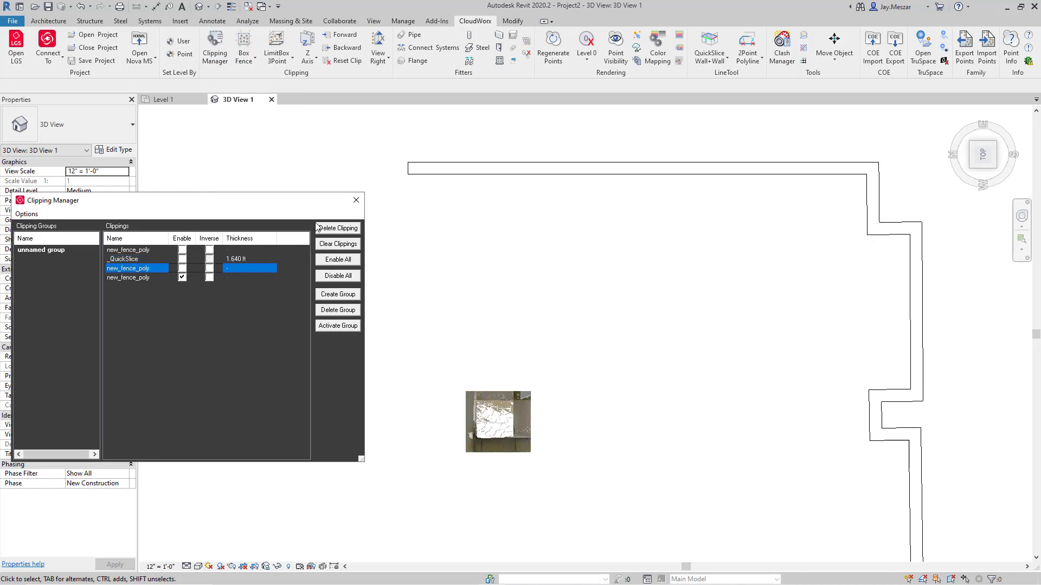
pyautogui.click(356, 201)
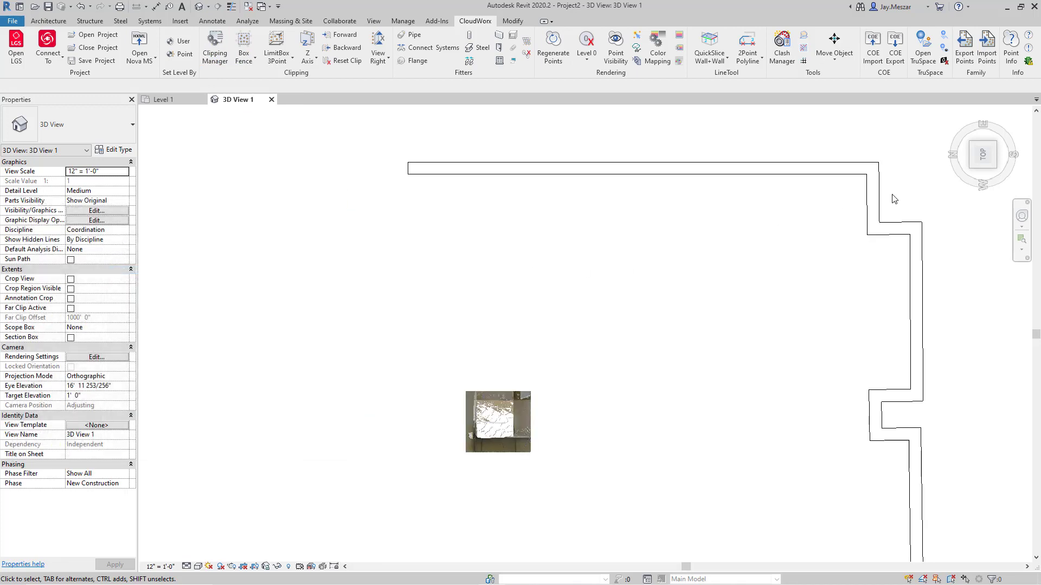
# Set up a column fit in back view with the Rectangular Column family, from Level 1 to Level 2 with zero offsets.
pyautogui.click(975, 168)
pyautogui.scroll(8, 523, 355)
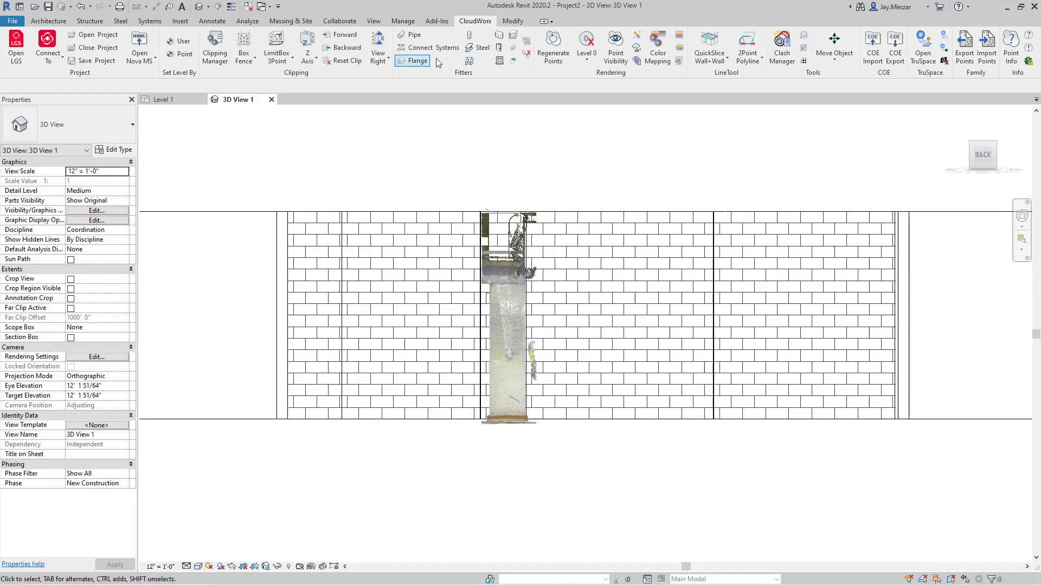
pyautogui.click(469, 36)
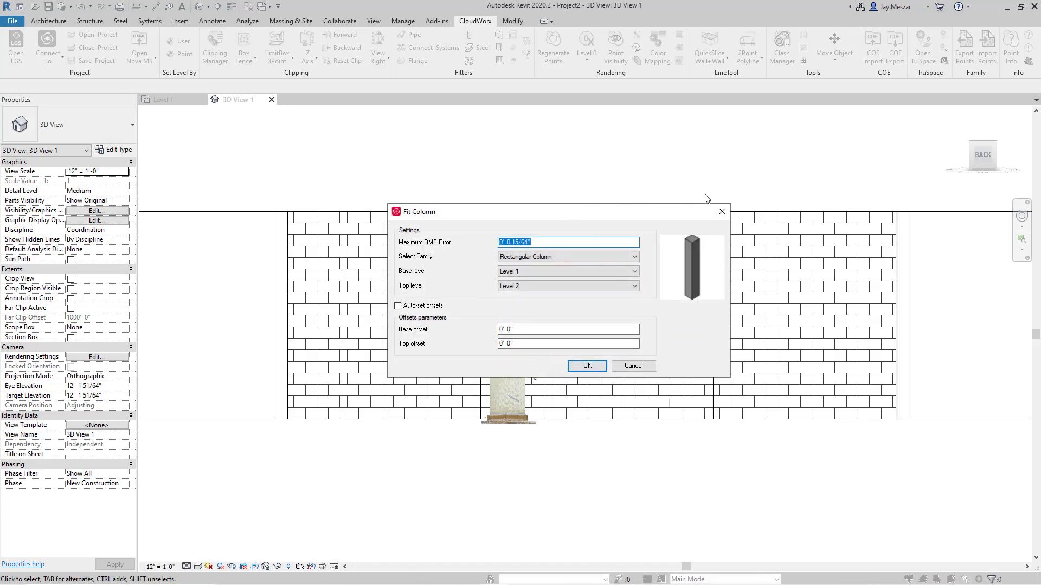
pyautogui.moveTo(577, 212); pyautogui.dragTo(815, 177)
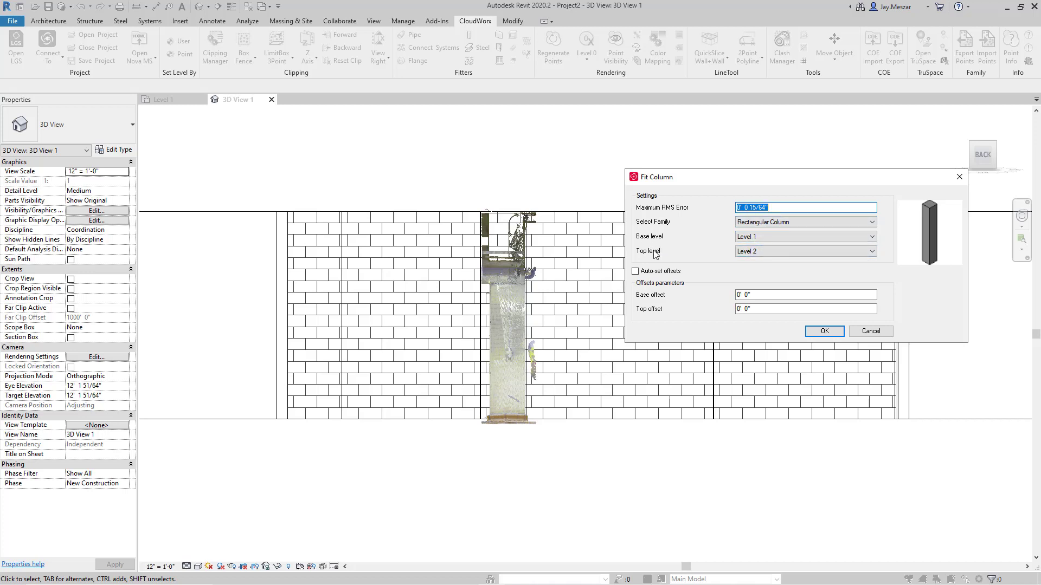
pyautogui.click(822, 332)
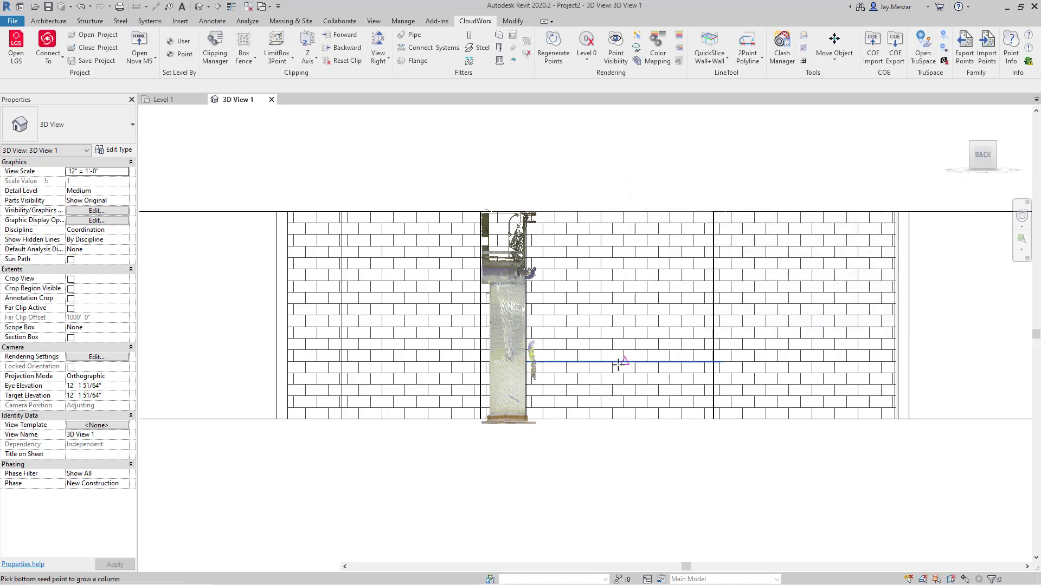
# Fit the recommended 24" x 24" column between a bottom and a top seed point on the scanned column and end the fitting.
pyautogui.click(501, 396)
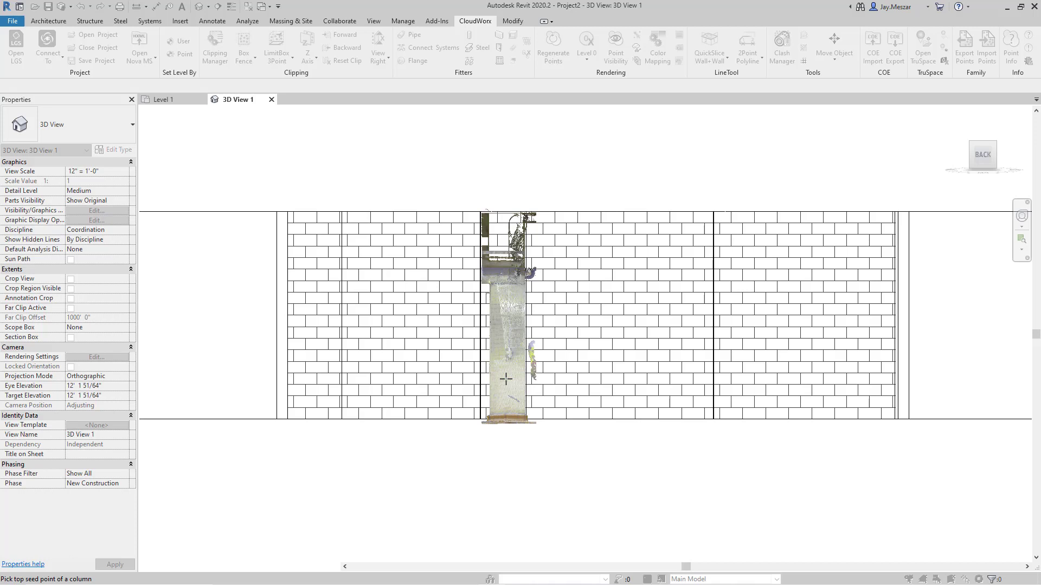
pyautogui.click(508, 294)
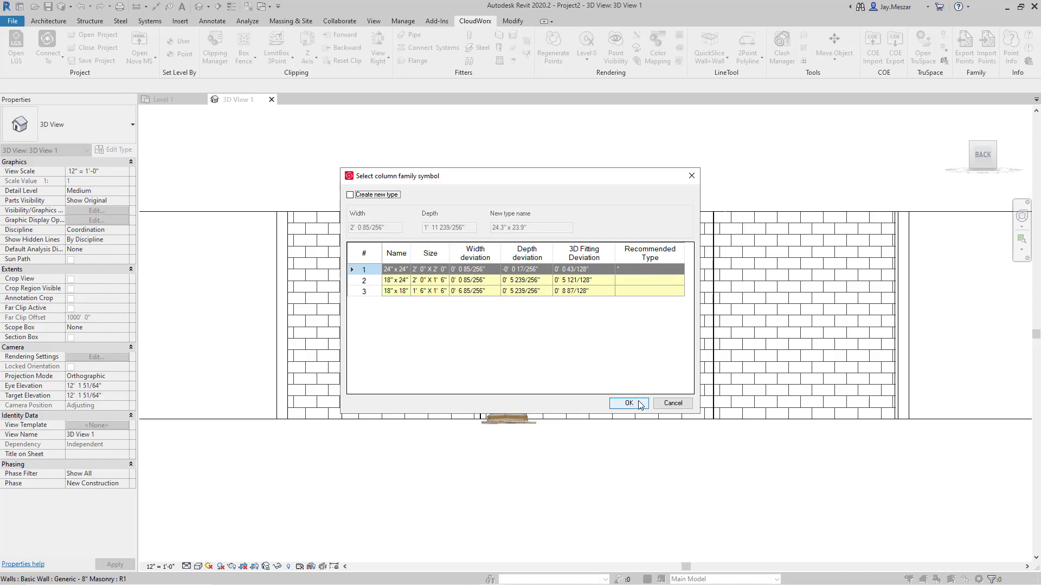
pyautogui.click(629, 404)
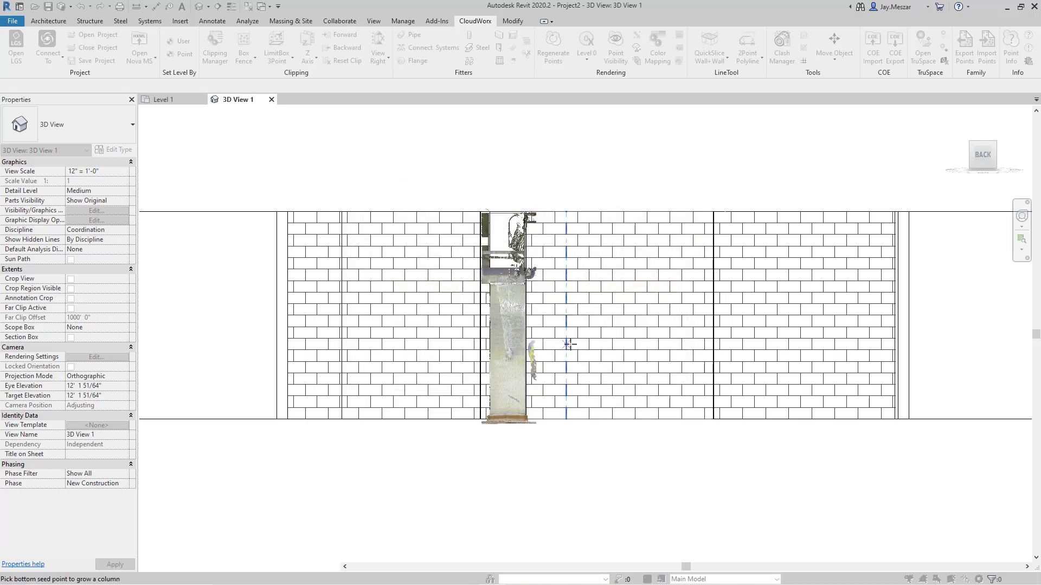
pyautogui.keyDown('shift'); pyautogui.moveTo(564, 344); pyautogui.dragTo(631, 212, button='middle'); pyautogui.keyUp('shift')
pyautogui.scroll(2, 630, 213)
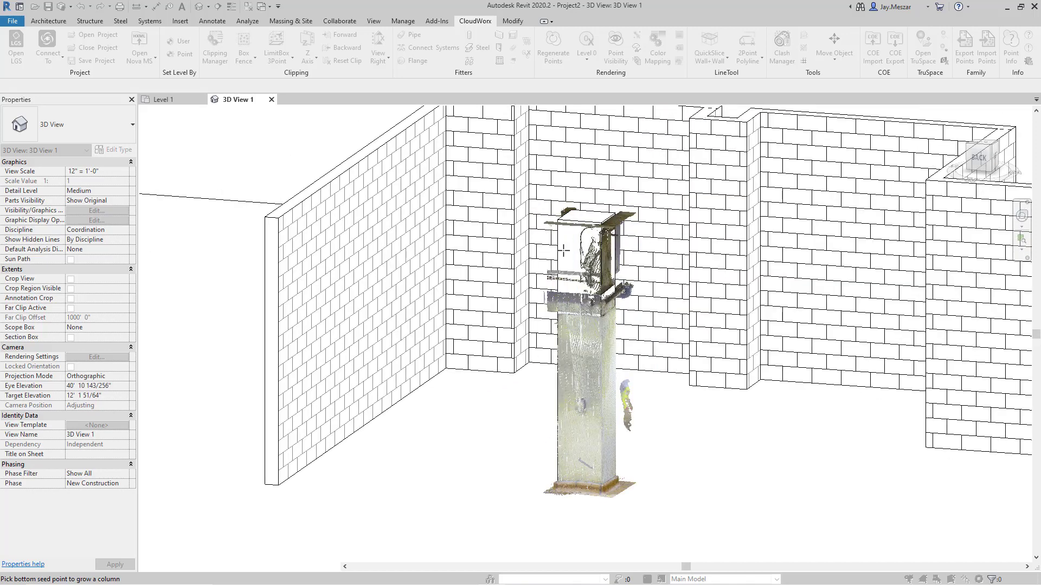
pyautogui.scroll(-3, 542, 255)
pyautogui.scroll(-2, 477, 271)
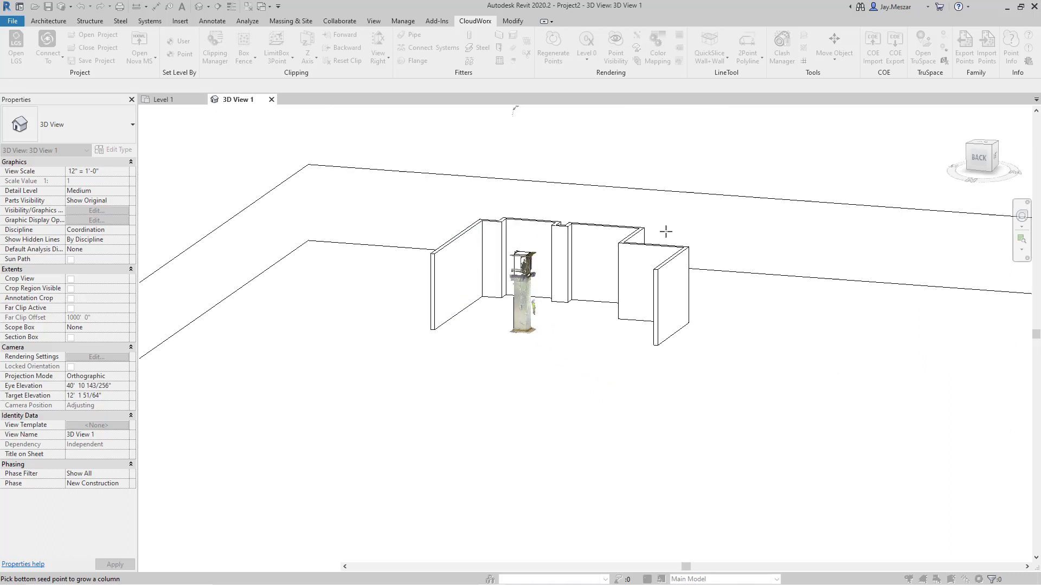
pyautogui.scroll(3, 687, 217)
pyautogui.rightClick(684, 213)
pyautogui.click(691, 223)
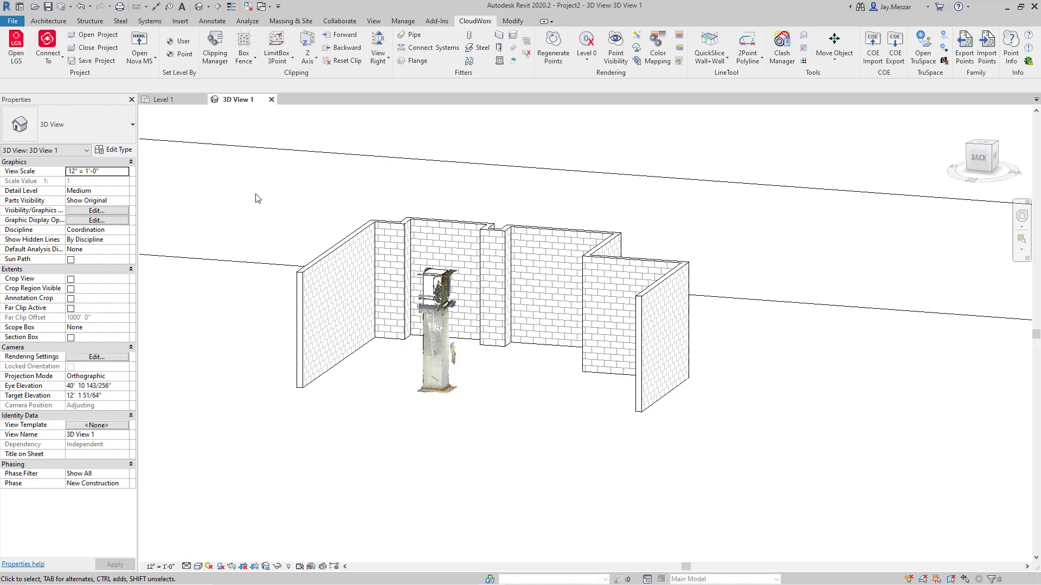
# Delete all modelled walls and the column, and disable the last enabled fence clipping around the scanned column.
pyautogui.moveTo(255, 195); pyautogui.dragTo(761, 444)
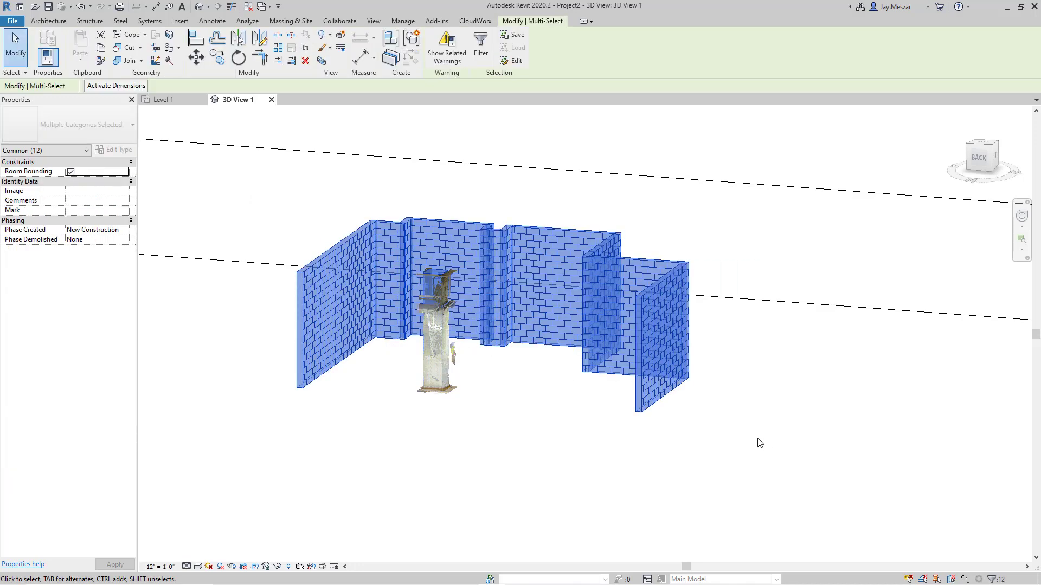
pyautogui.press('Delete')
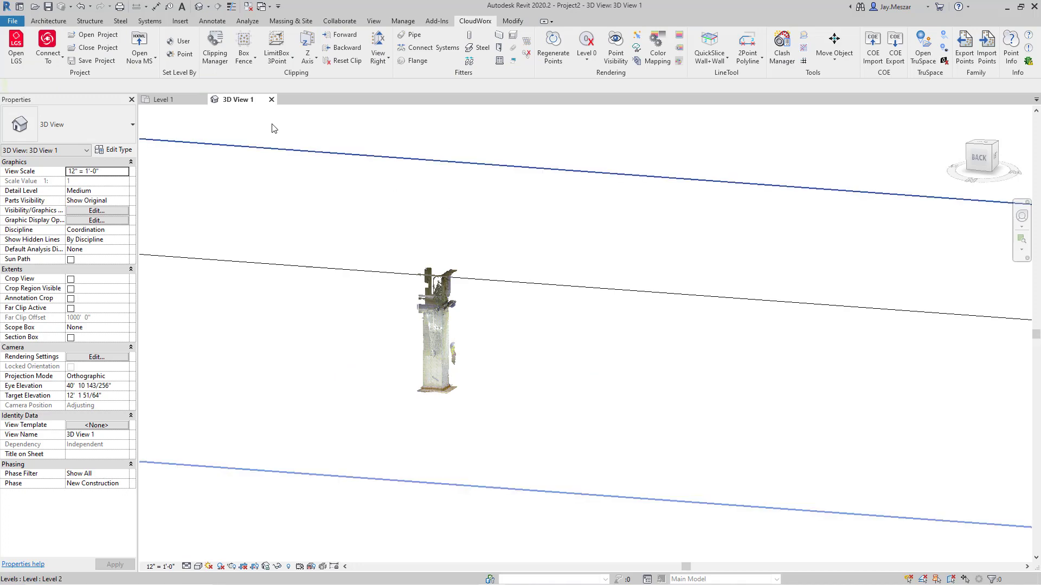
pyautogui.click(215, 48)
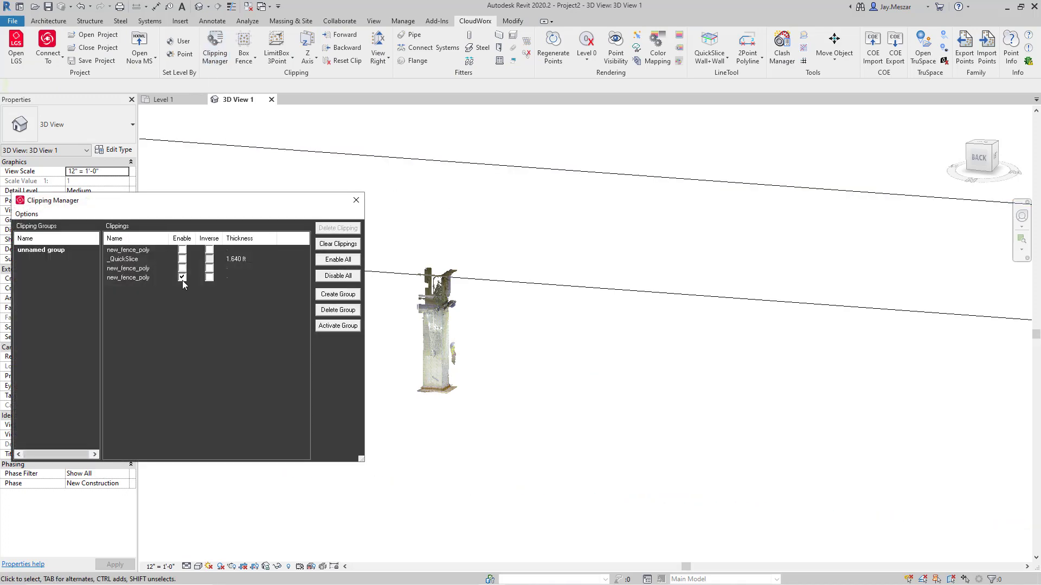
pyautogui.click(182, 277)
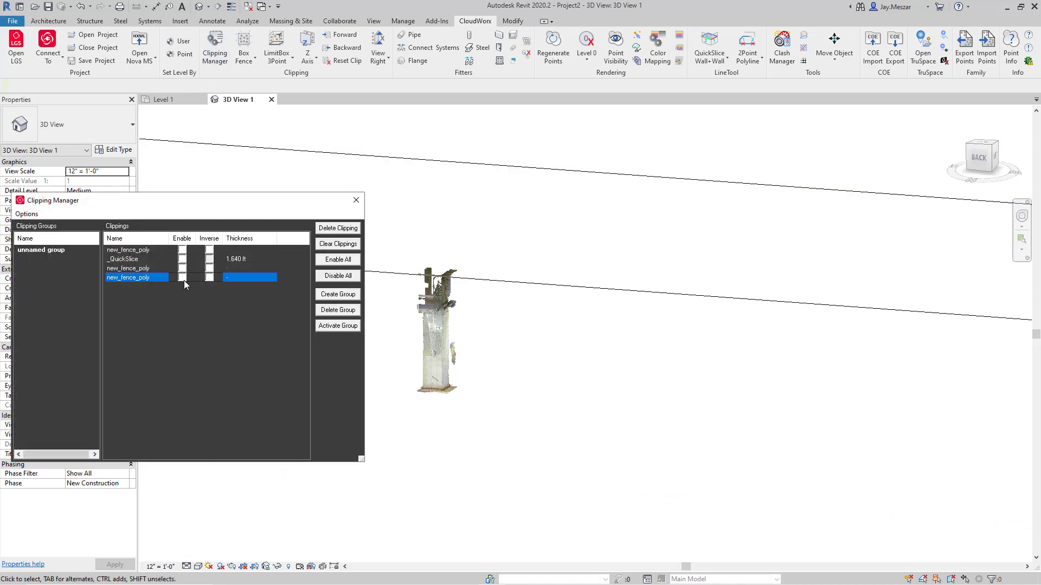
# Slice the point cloud along the Z axis in left view, about 10.8 ft thick, from below the floor to just under the ceiling.
pyautogui.click(996, 159)
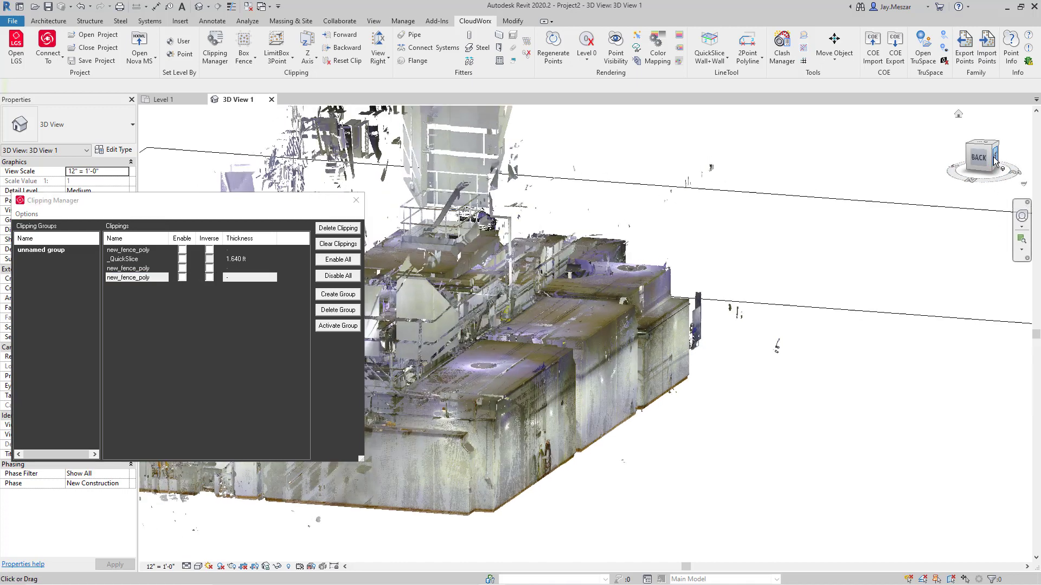
pyautogui.scroll(6, 664, 413)
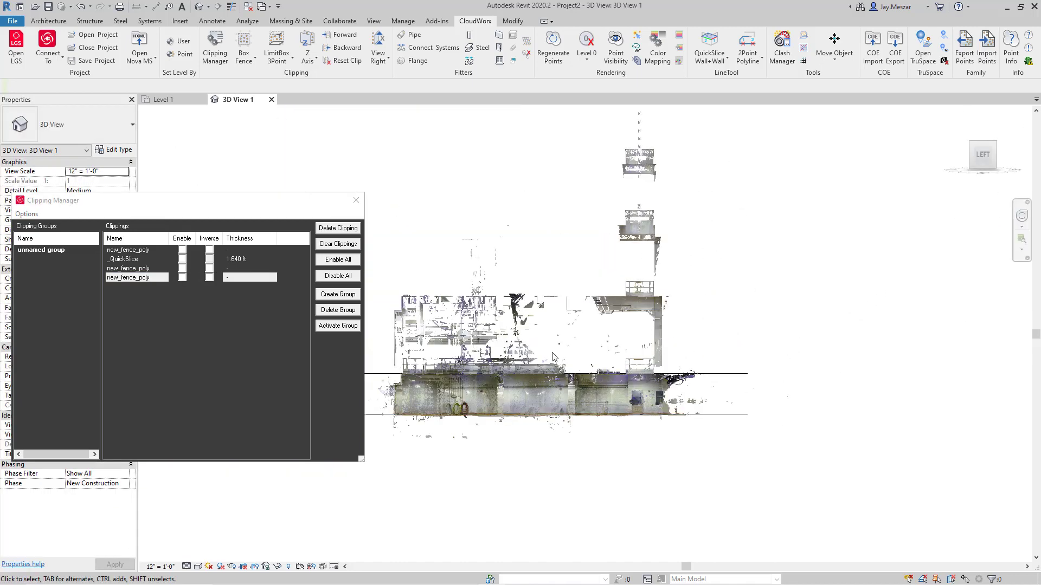
pyautogui.click(315, 43)
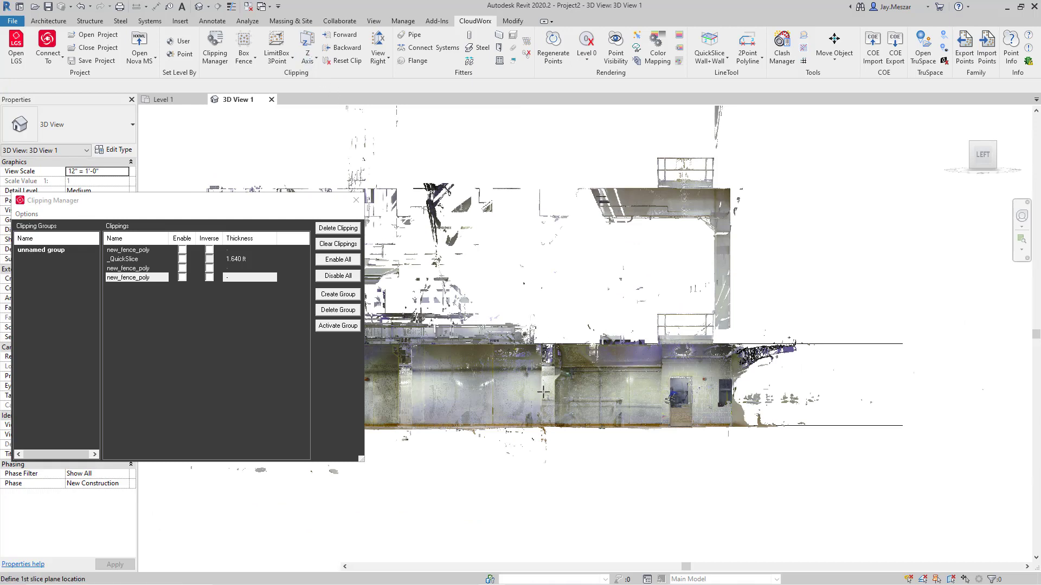
pyautogui.click(517, 436)
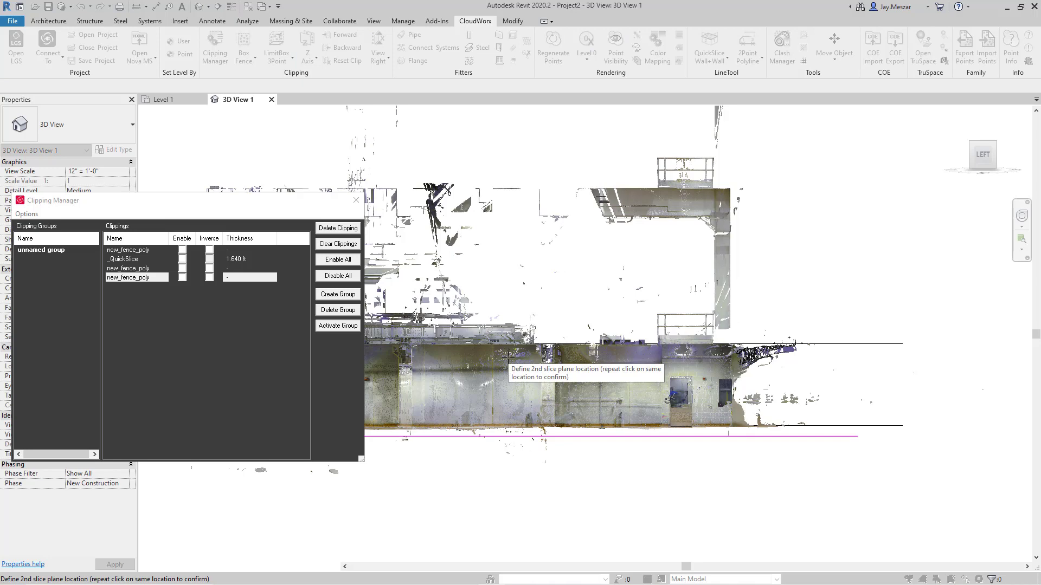
pyautogui.click(508, 360)
pyautogui.click(508, 360)
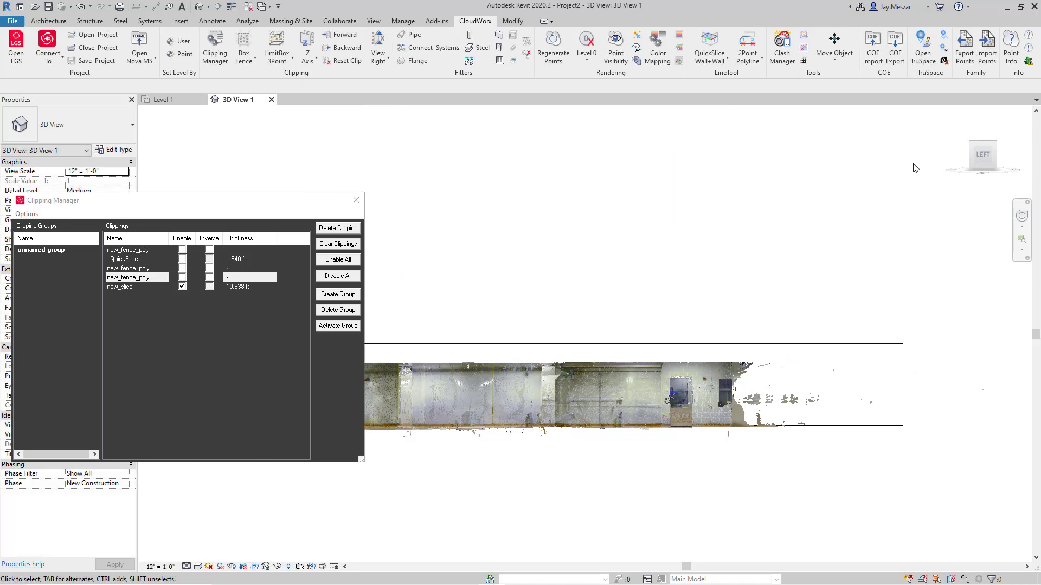
# Set up a pipe fit in north-up top view with Default type, Stainless Steel - 5S segment, PickPoint, Level 1 and Hydronic Supply system.
pyautogui.click(985, 139)
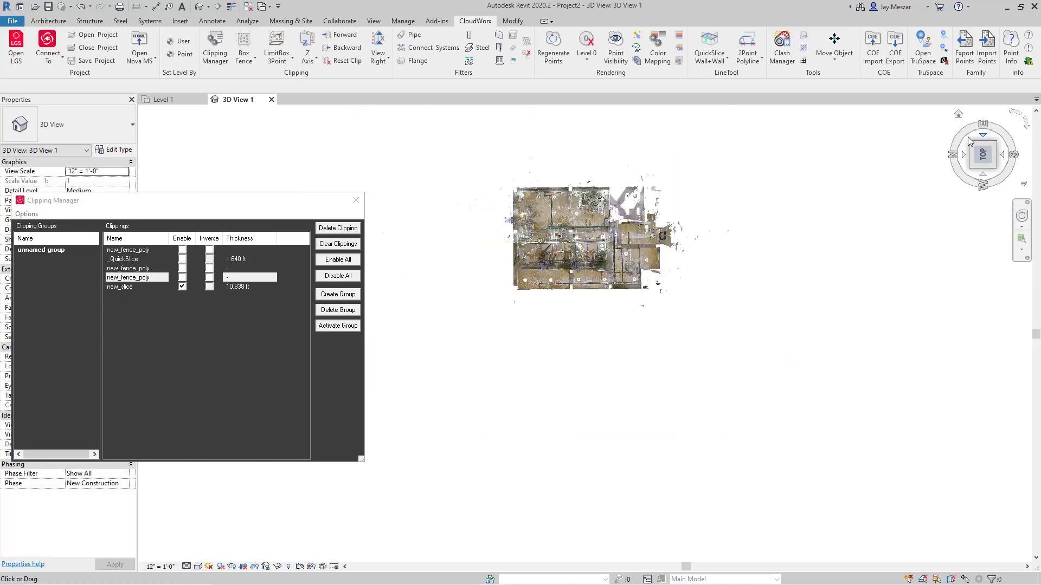
pyautogui.scroll(4, 682, 271)
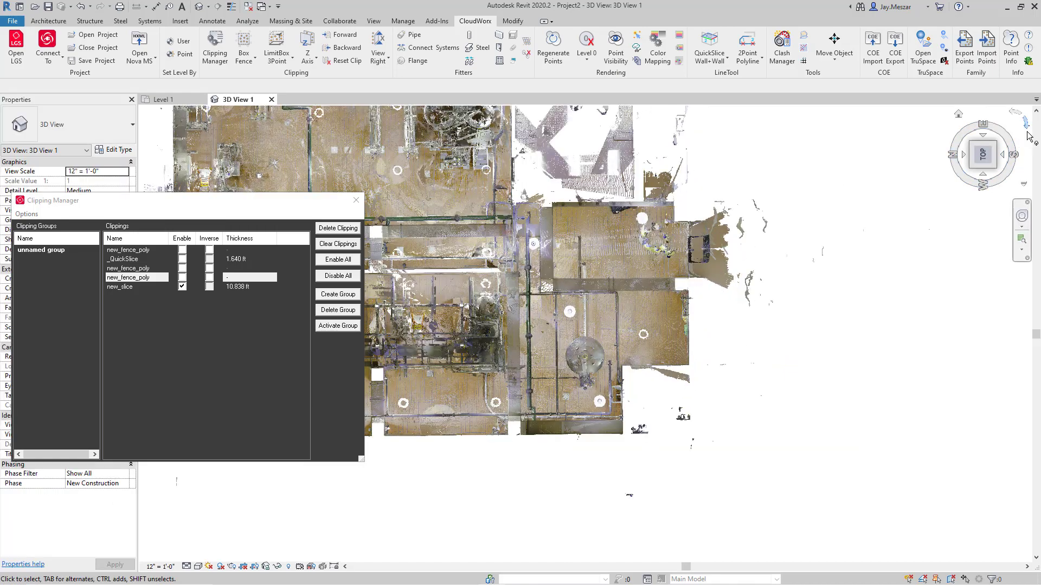
pyautogui.click(992, 151)
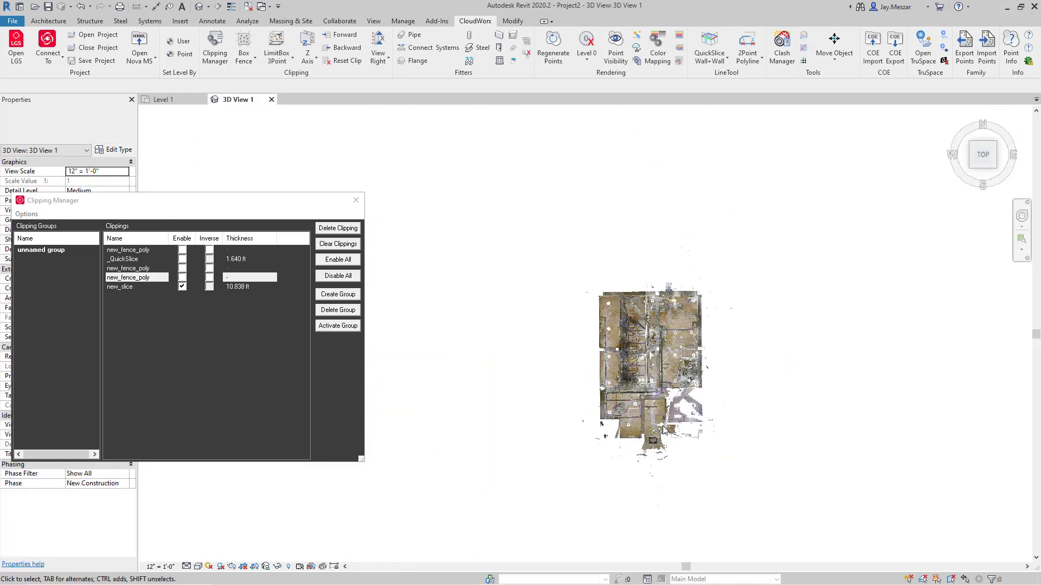
pyautogui.scroll(4, 621, 398)
pyautogui.scroll(3, 598, 393)
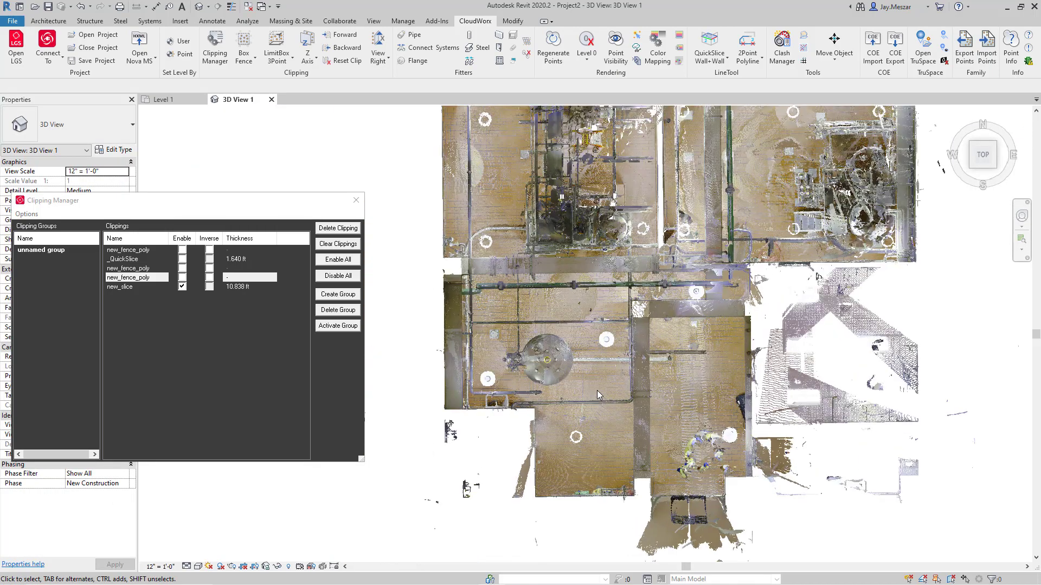
pyautogui.scroll(1, 601, 391)
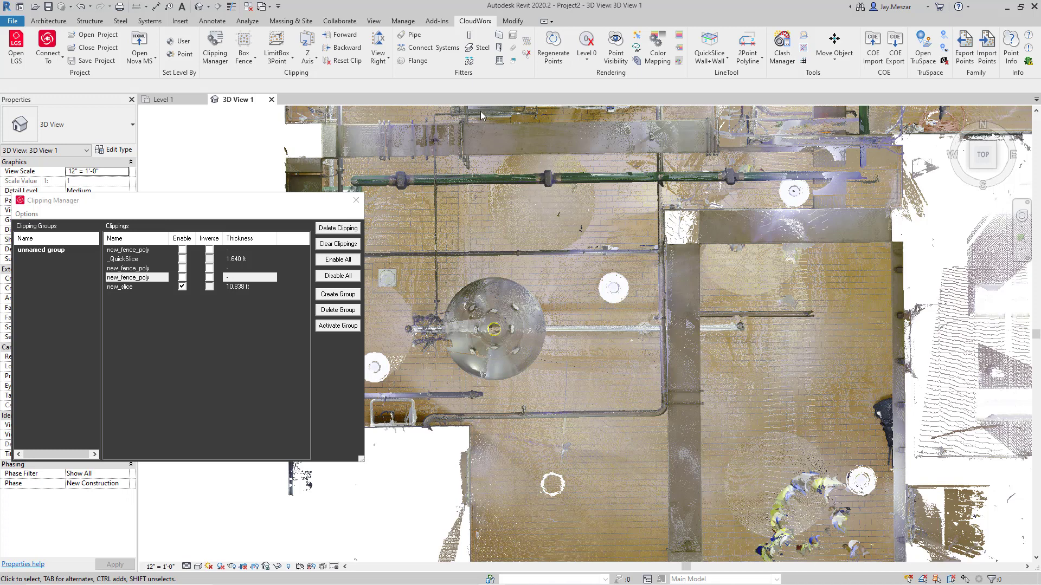
pyautogui.click(413, 35)
pyautogui.moveTo(473, 211); pyautogui.dragTo(761, 114)
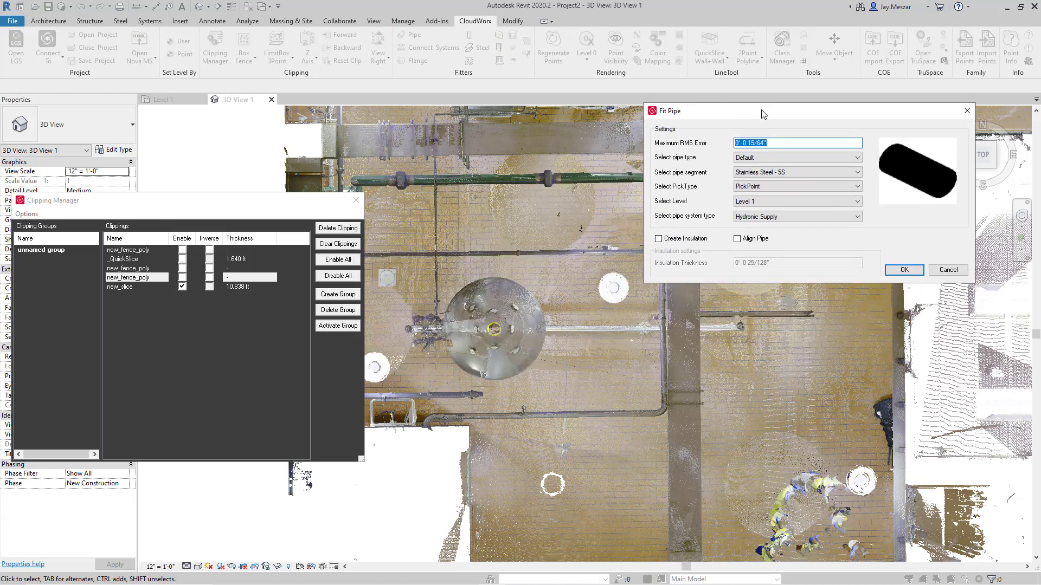
pyautogui.click(757, 157)
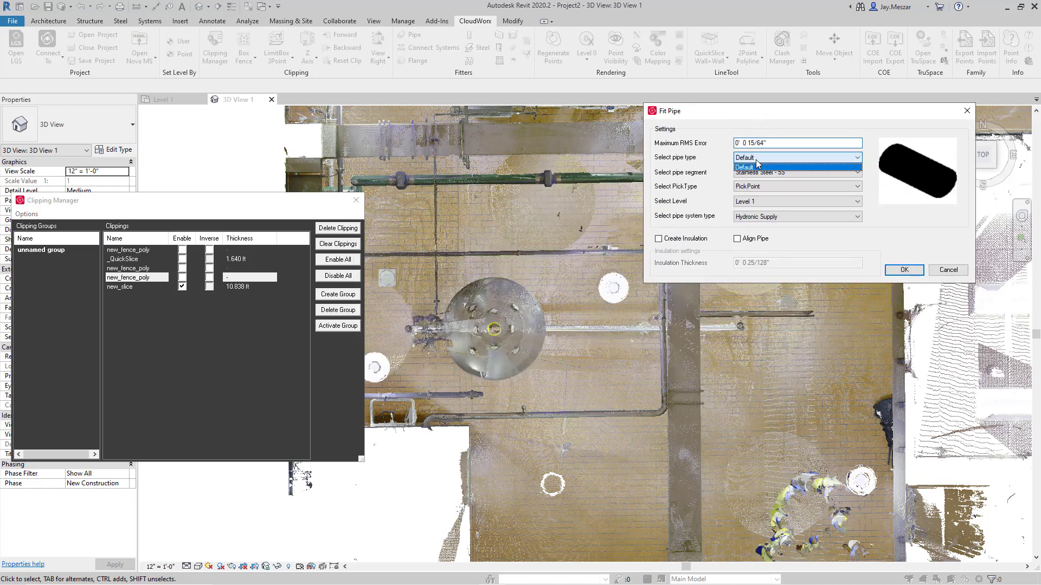
pyautogui.click(760, 167)
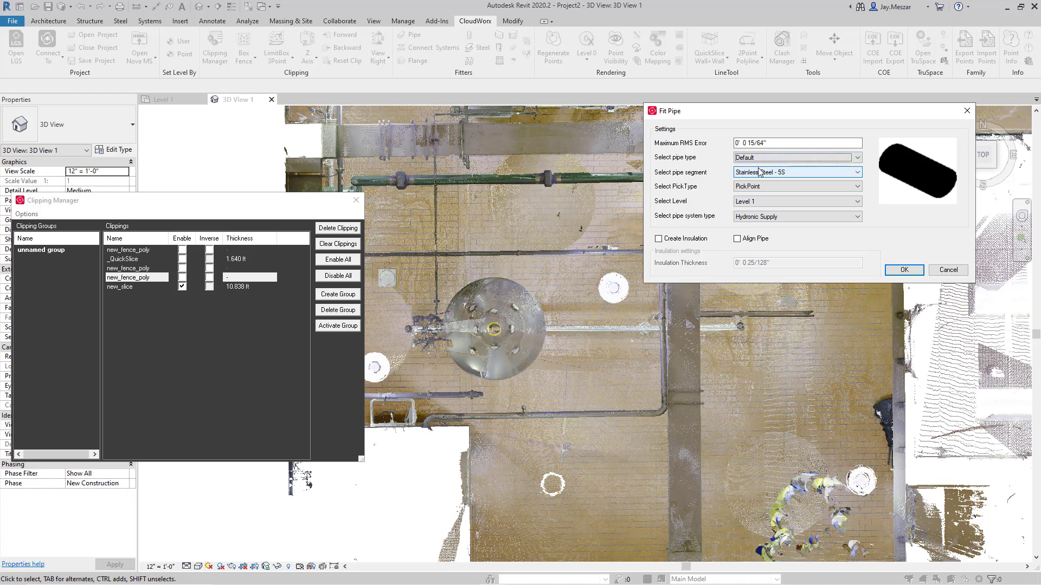
pyautogui.click(760, 172)
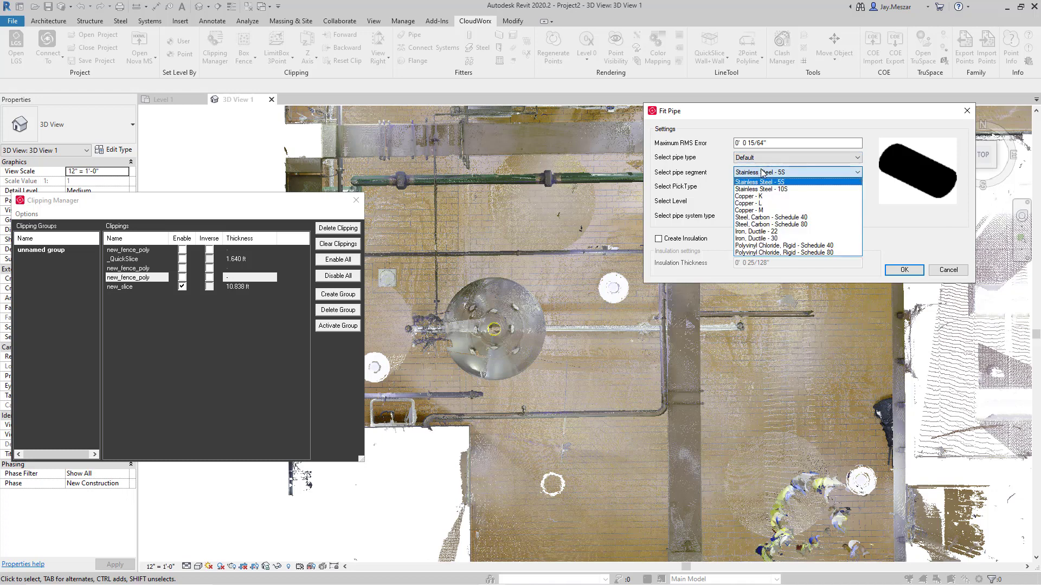
pyautogui.click(765, 183)
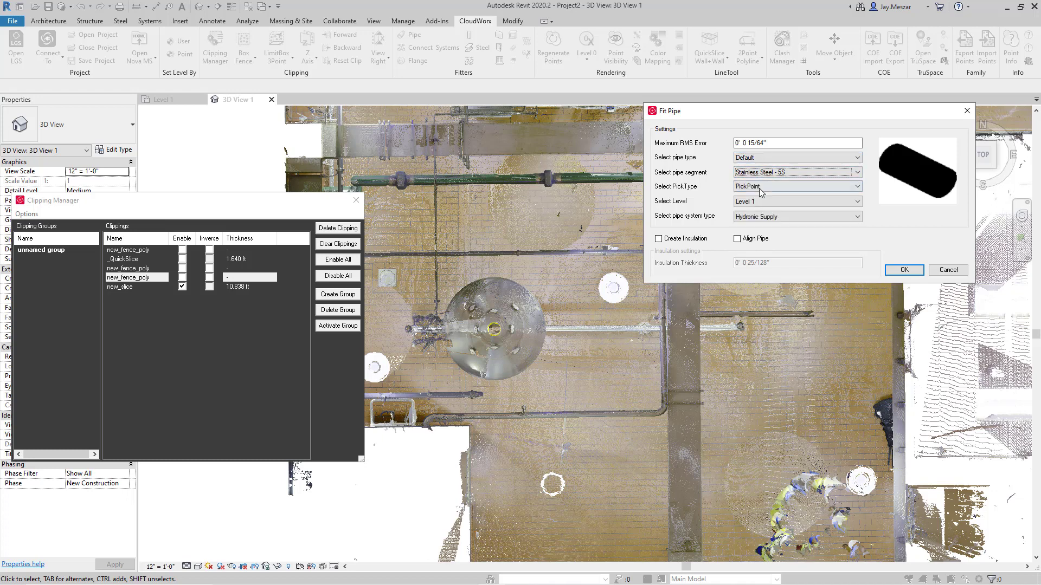
pyautogui.click(760, 218)
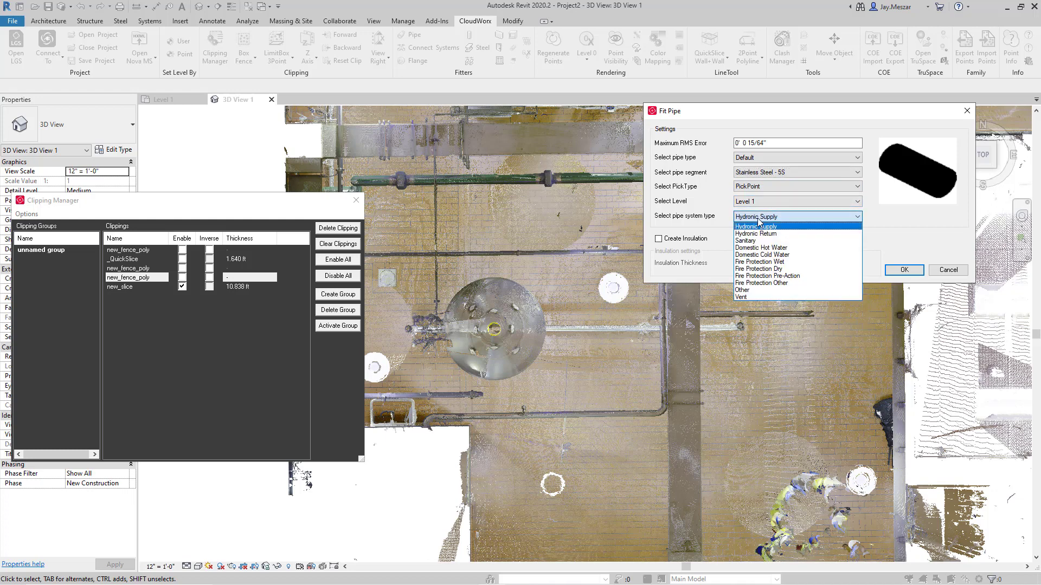
pyautogui.click(766, 226)
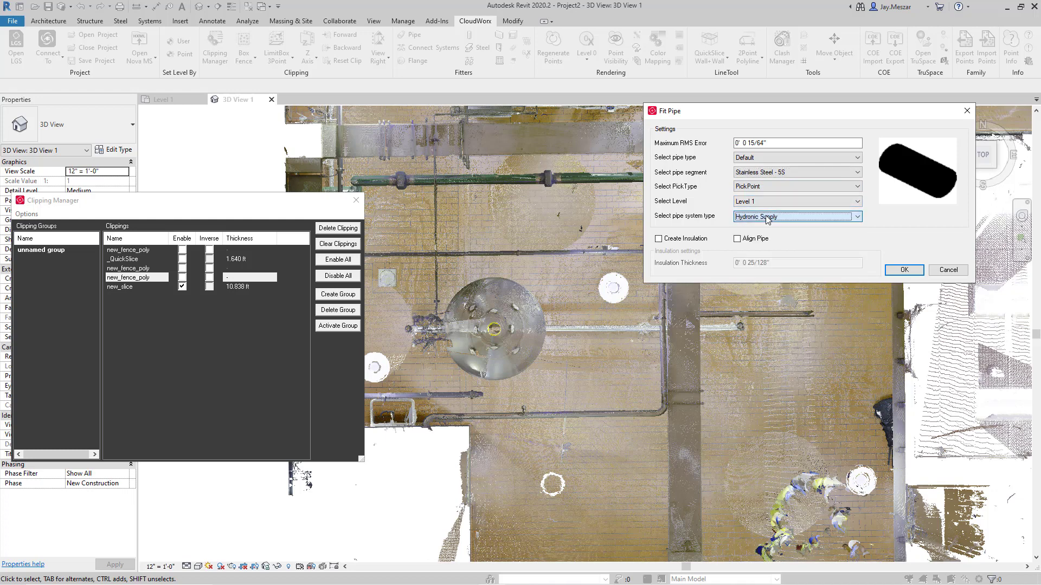
pyautogui.click(904, 269)
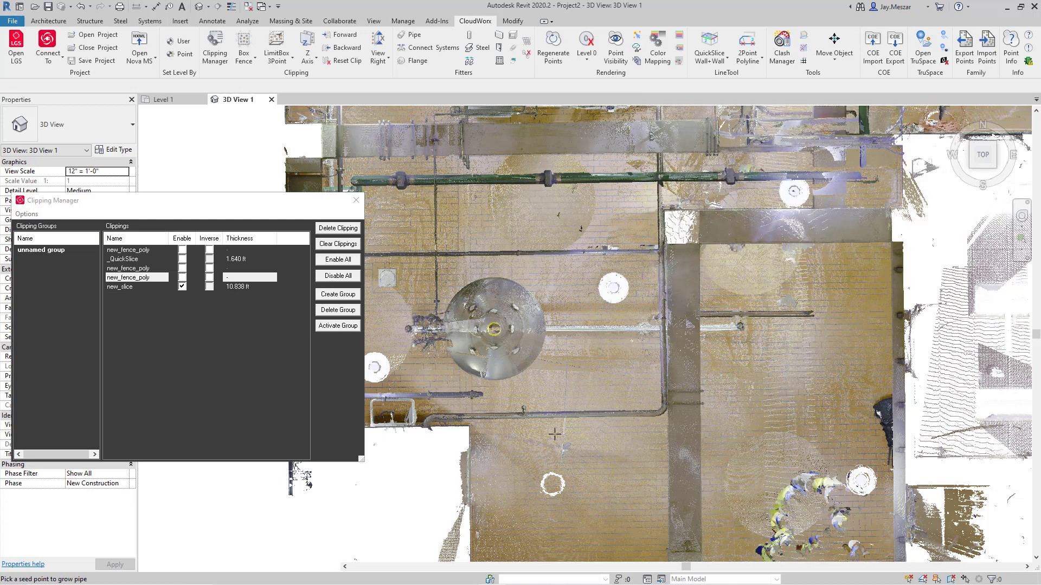
# Fit a 3 1/2" Stainless Steel - 5S pipe from a seed point on the straight pipe run south of the round tank.
pyautogui.click(546, 415)
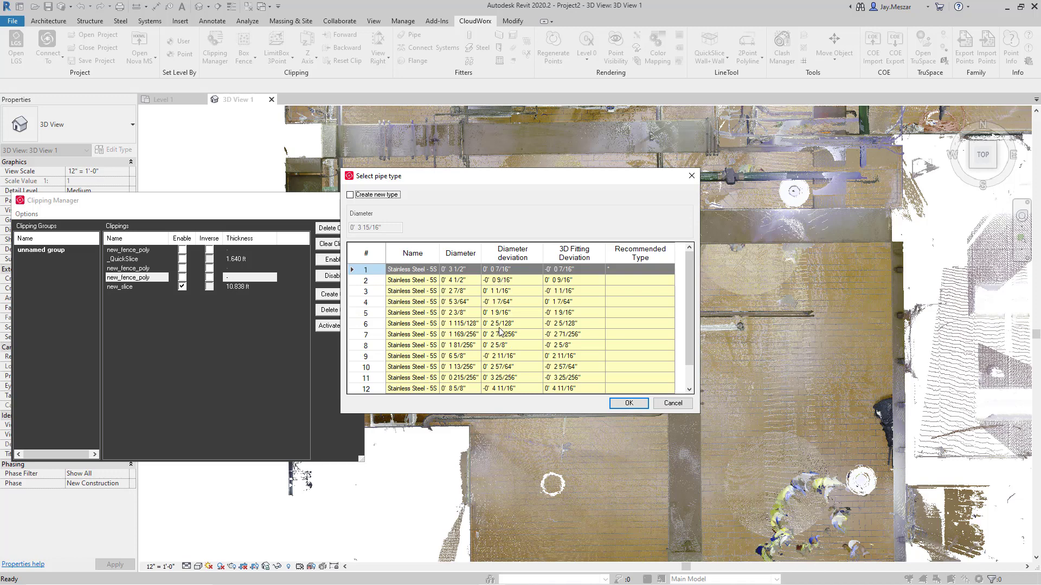
pyautogui.click(632, 404)
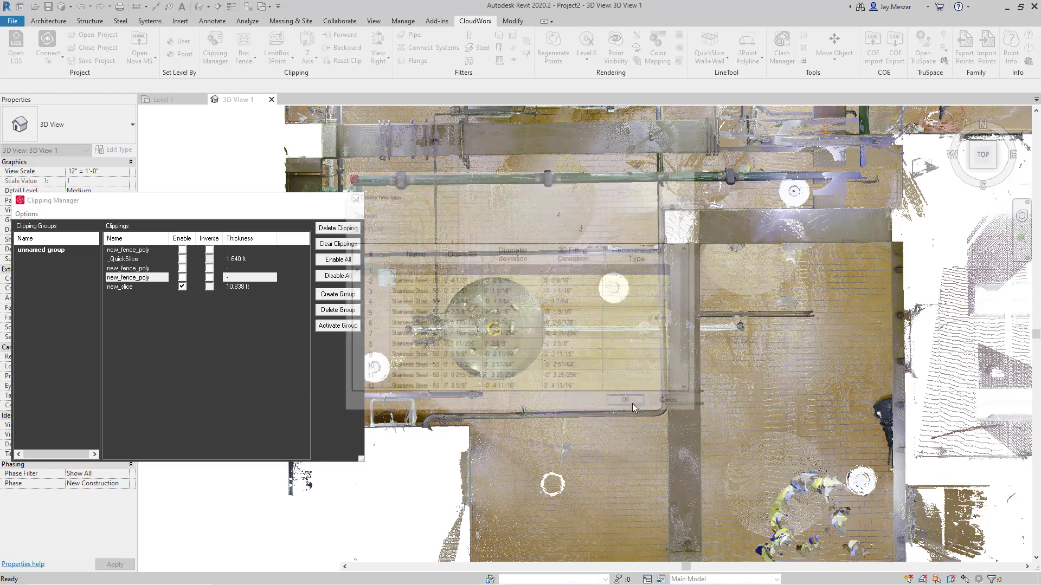
pyautogui.click(563, 420)
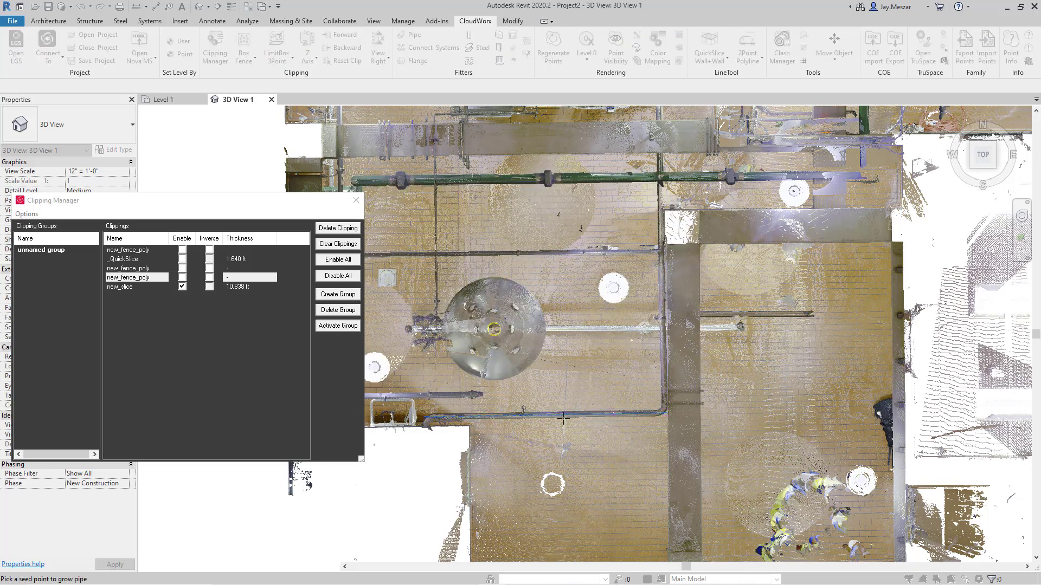
# Try to fit a pipe from seed points on the north-south run east of the round tank.
pyautogui.click(622, 415)
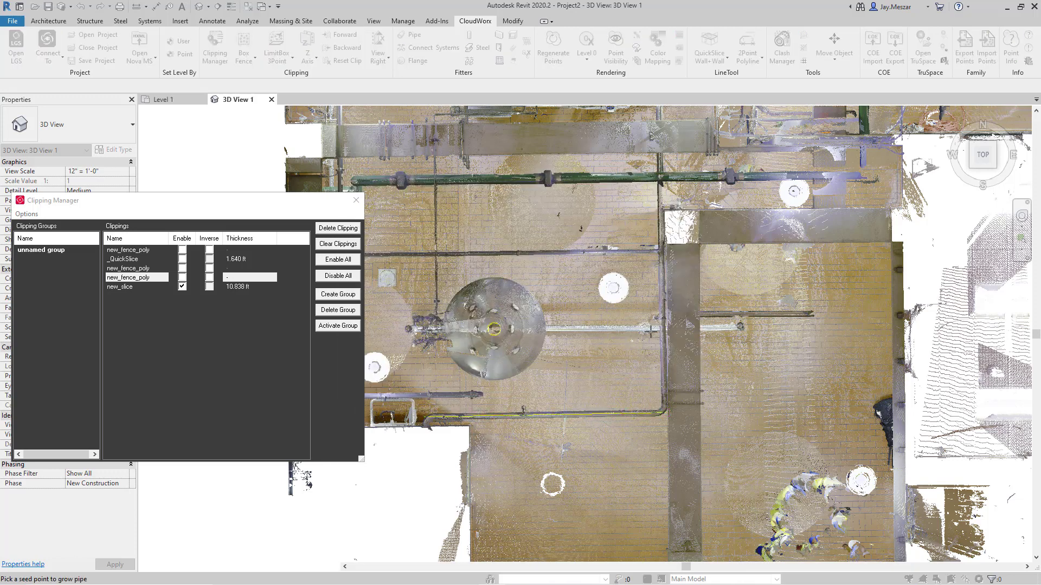
pyautogui.press('Escape')
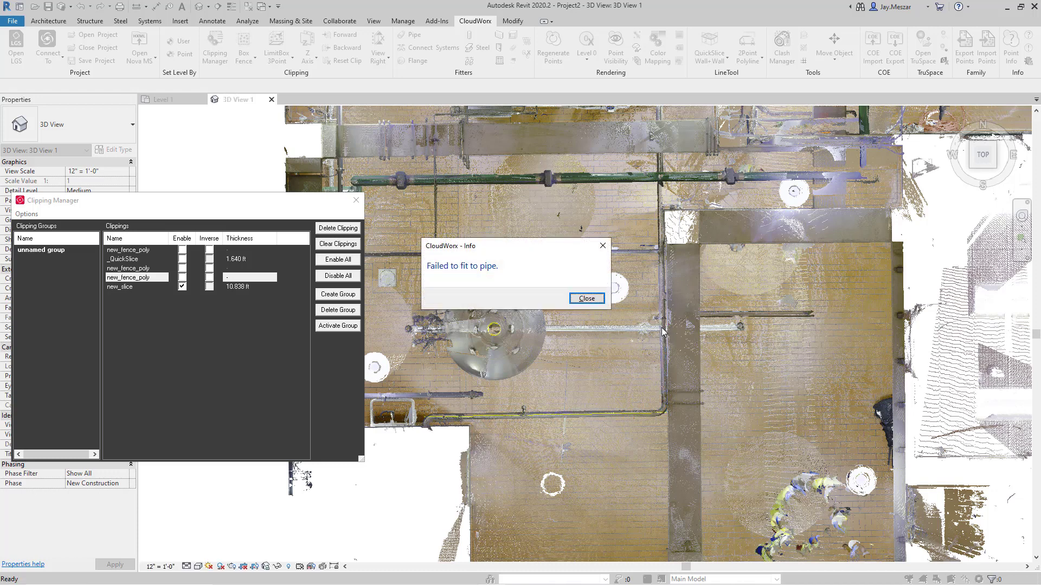
pyautogui.click(588, 303)
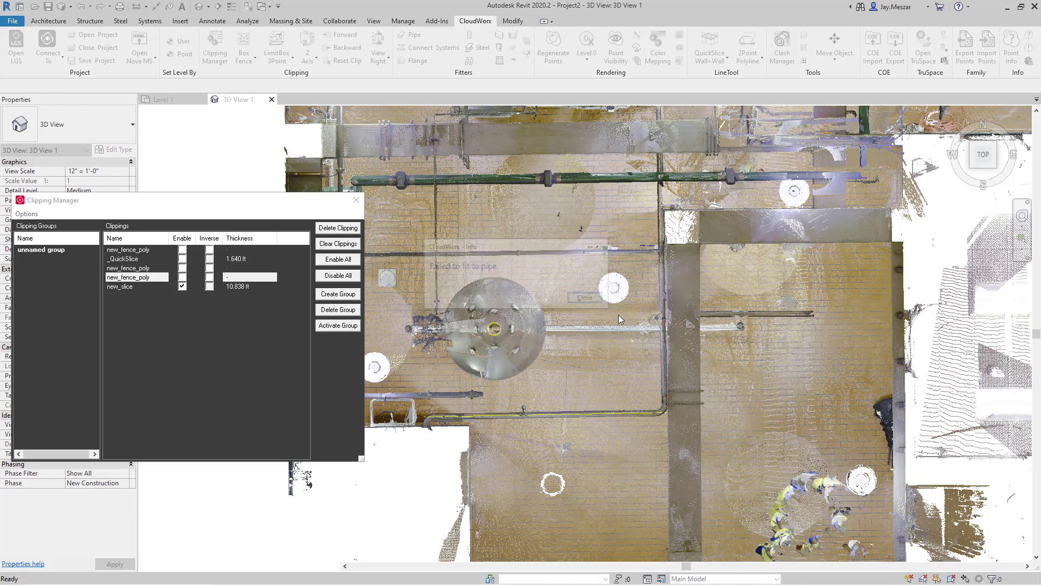
pyautogui.click(662, 351)
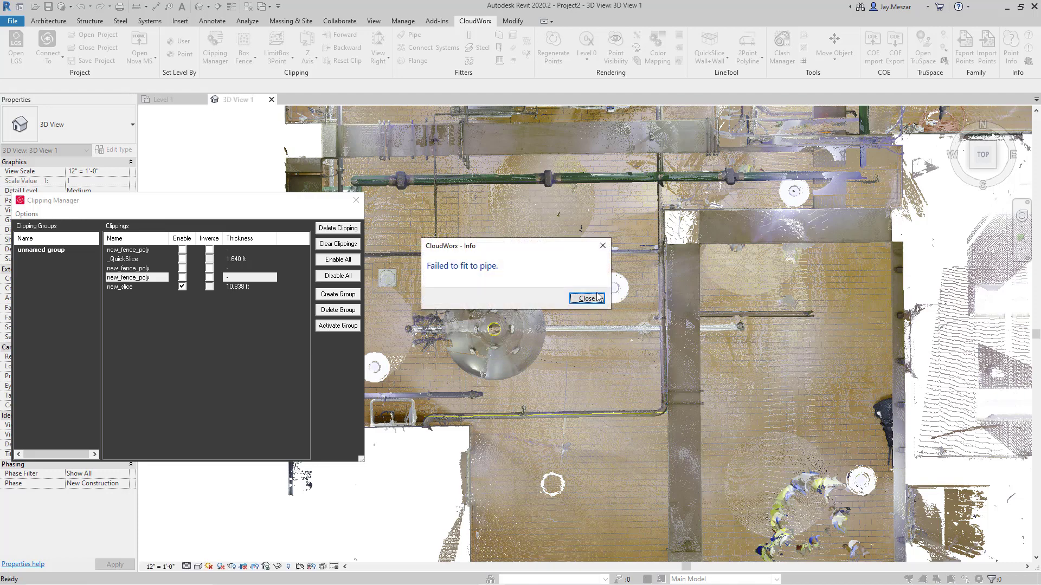
pyautogui.click(597, 297)
# Fit a 3 1/2" Stainless Steel - 5S pipe from a seed point on the north-south run just above the corner bend, and end the pipe fitting.
pyautogui.scroll(2, 666, 366)
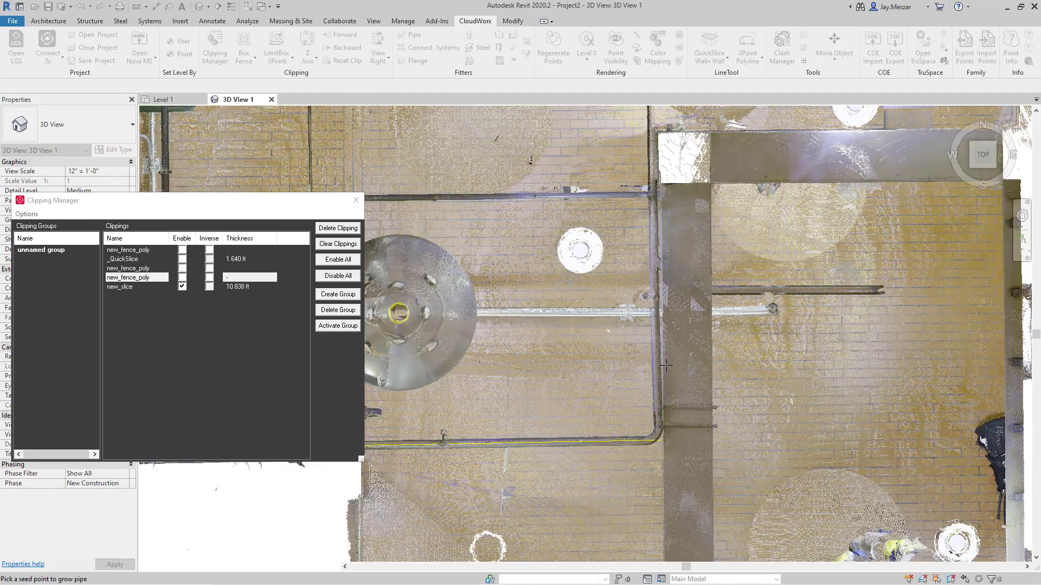
pyautogui.scroll(2, 658, 358)
pyautogui.press('Escape')
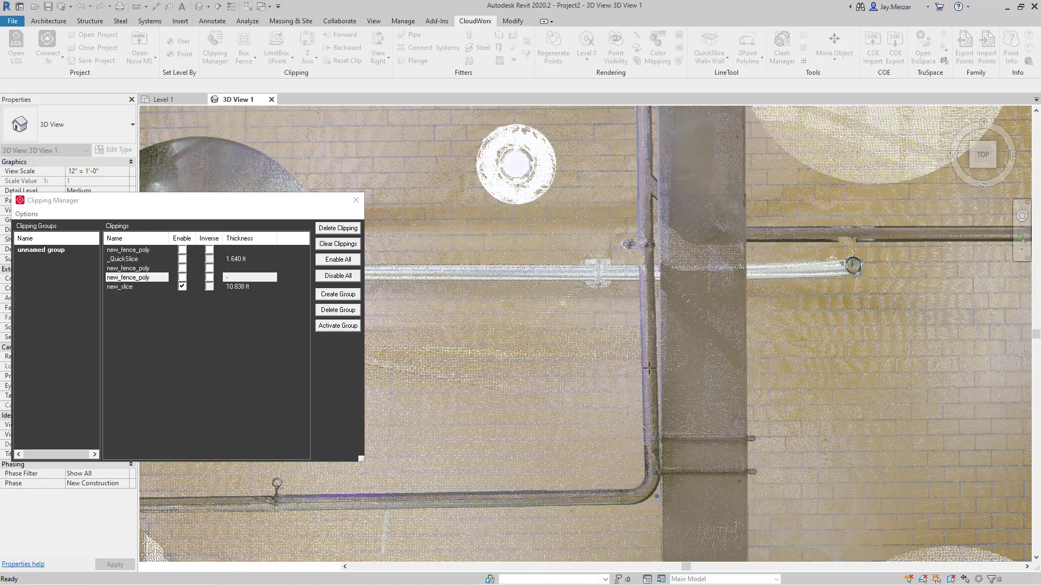
pyautogui.click(648, 368)
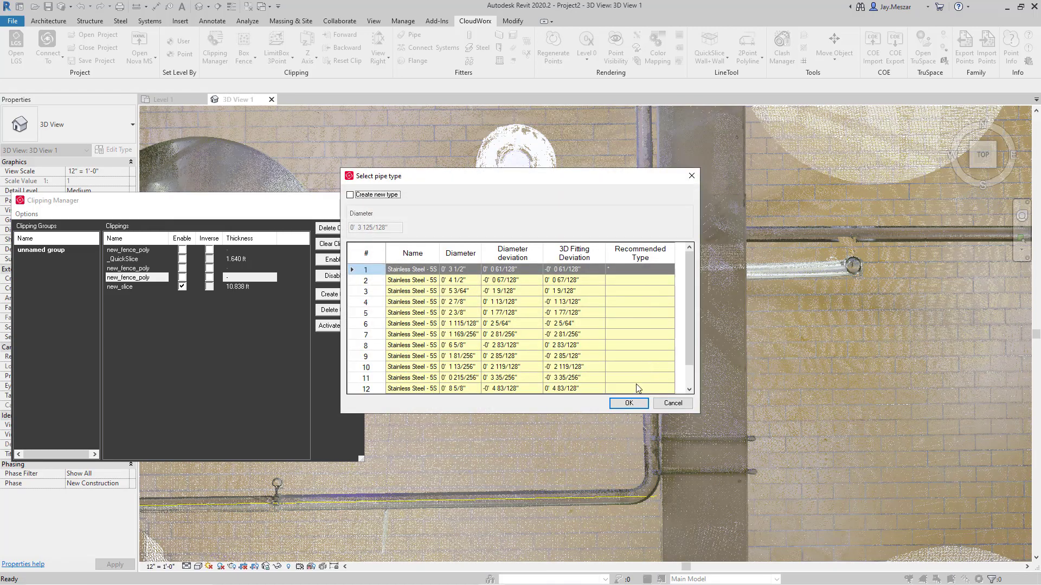
pyautogui.click(629, 403)
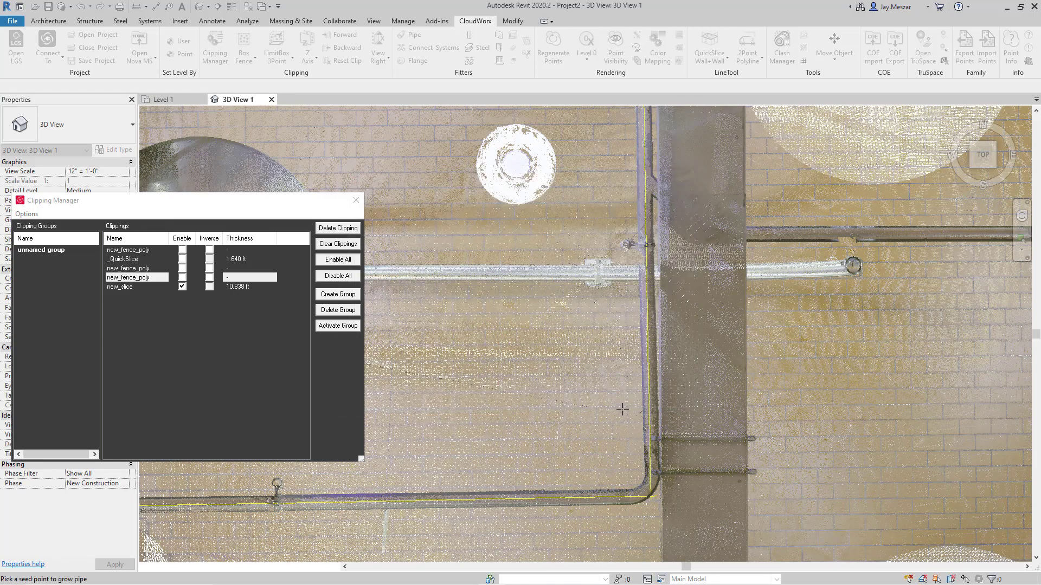
pyautogui.rightClick(607, 428)
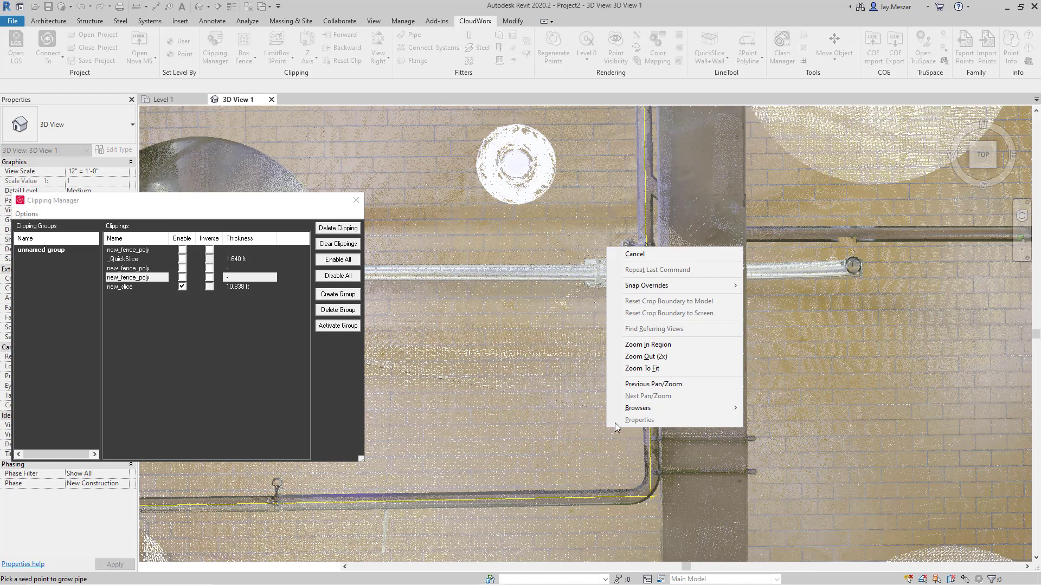
pyautogui.click(628, 253)
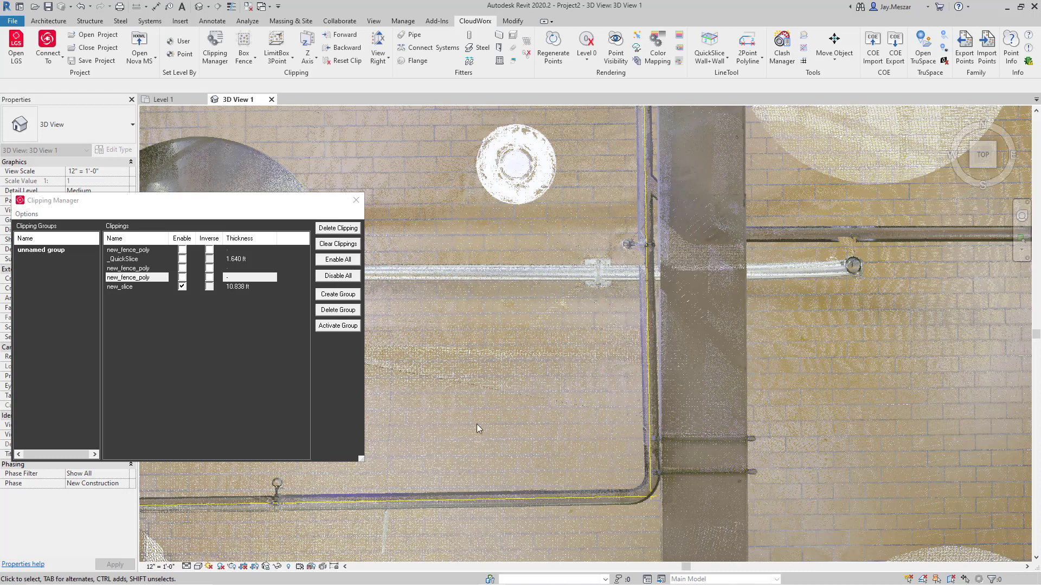
# Set the view's detail level to Fine and shorten both fitted pipes so they stop short of the scanned corner bend.
pyautogui.click(186, 567)
pyautogui.click(200, 550)
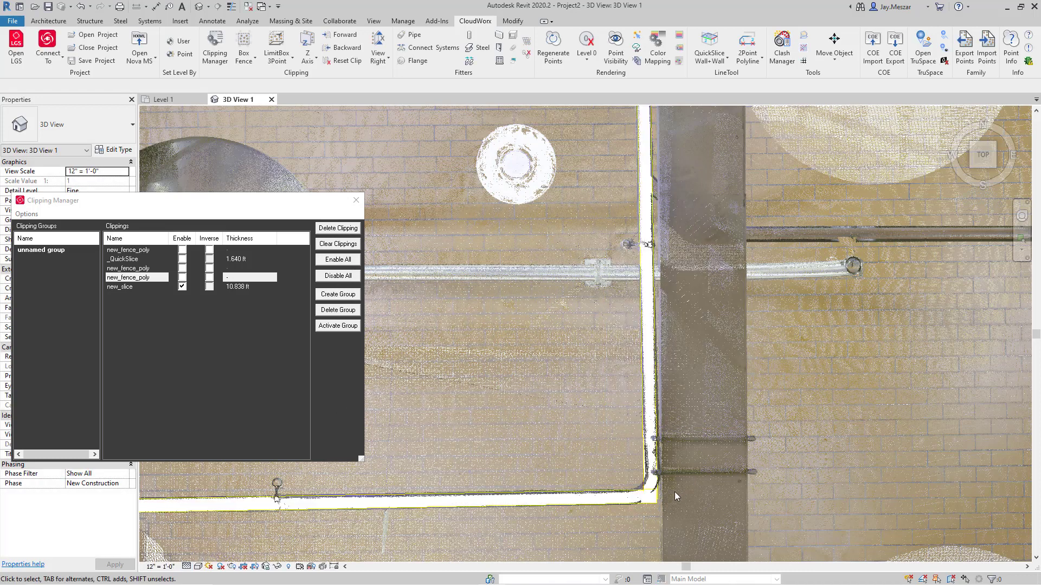
pyautogui.scroll(2, 675, 492)
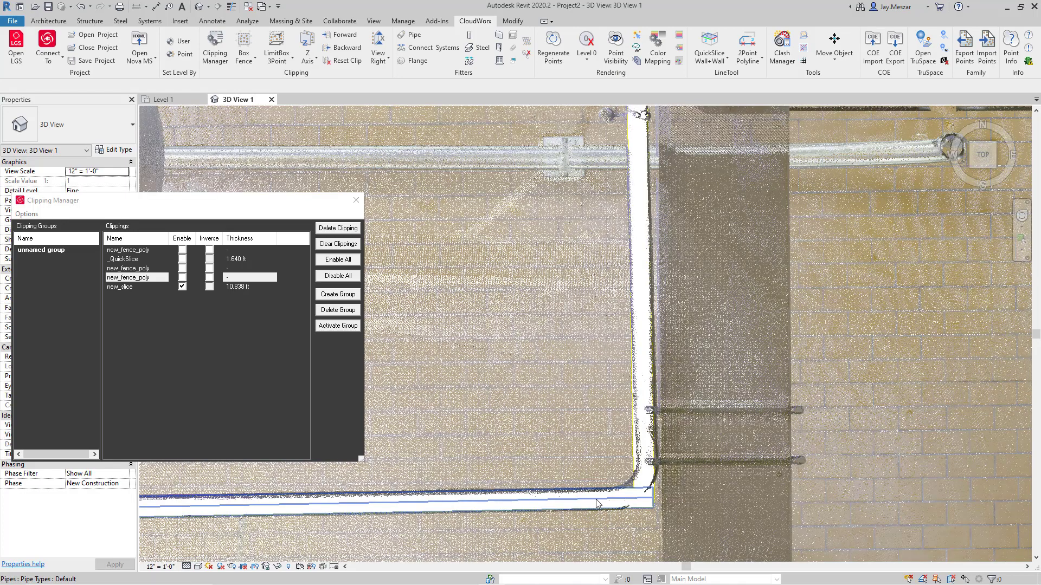
pyautogui.click(596, 503)
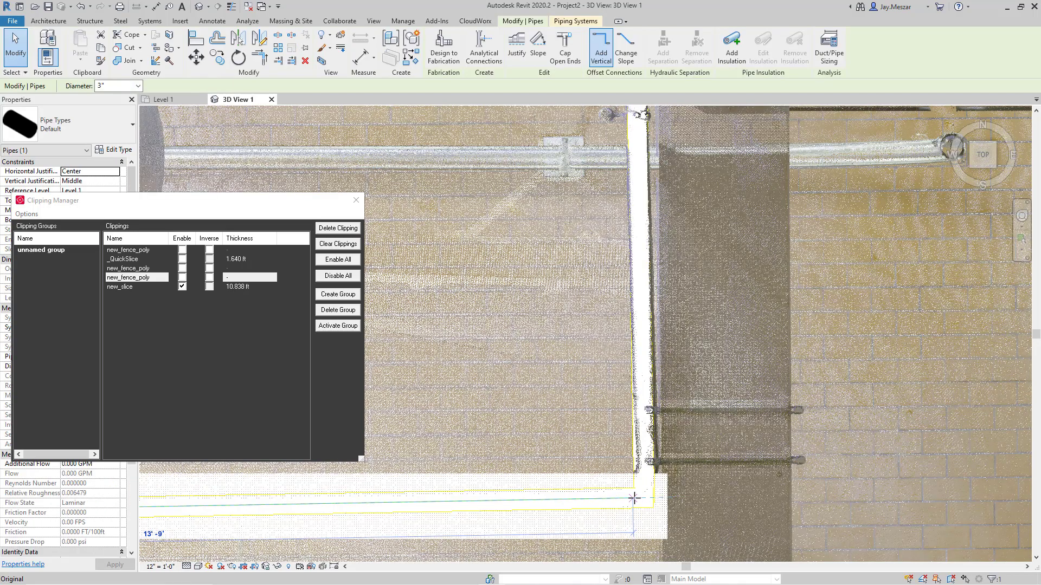
pyautogui.click(628, 497)
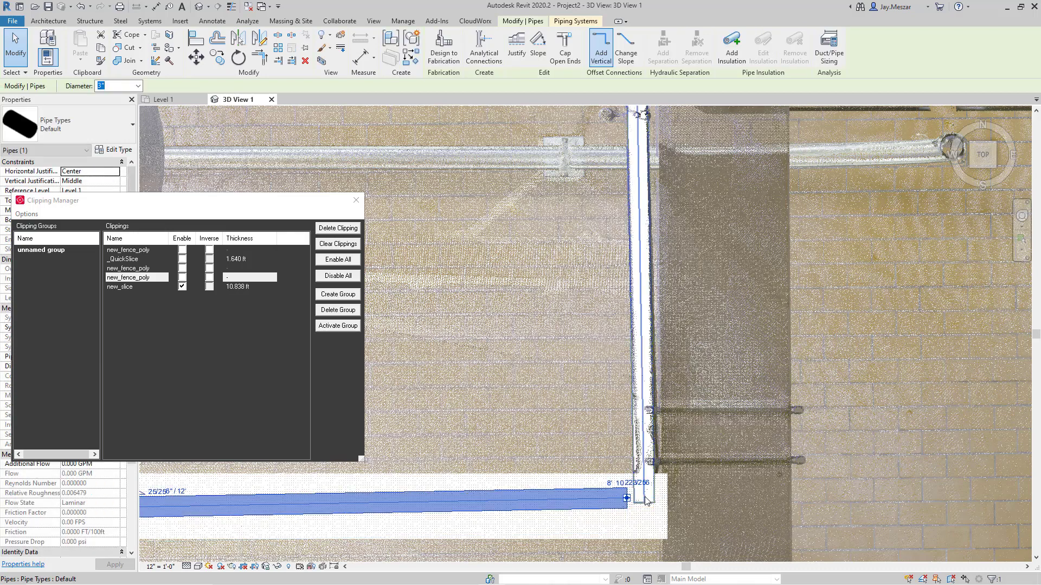
pyautogui.click(645, 500)
pyautogui.moveTo(645, 500); pyautogui.dragTo(643, 478)
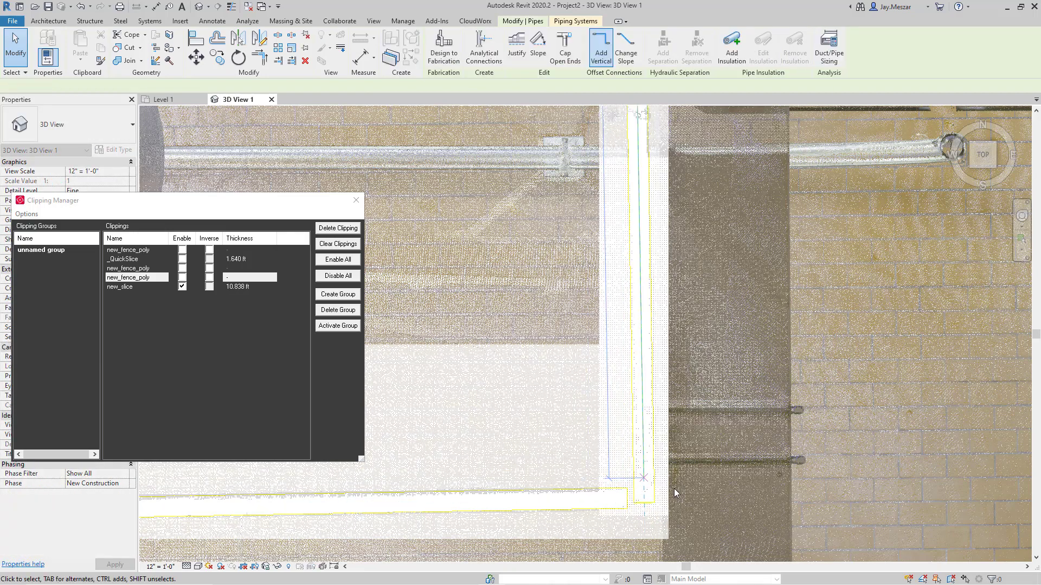
pyautogui.rightClick(677, 185)
pyautogui.click(694, 194)
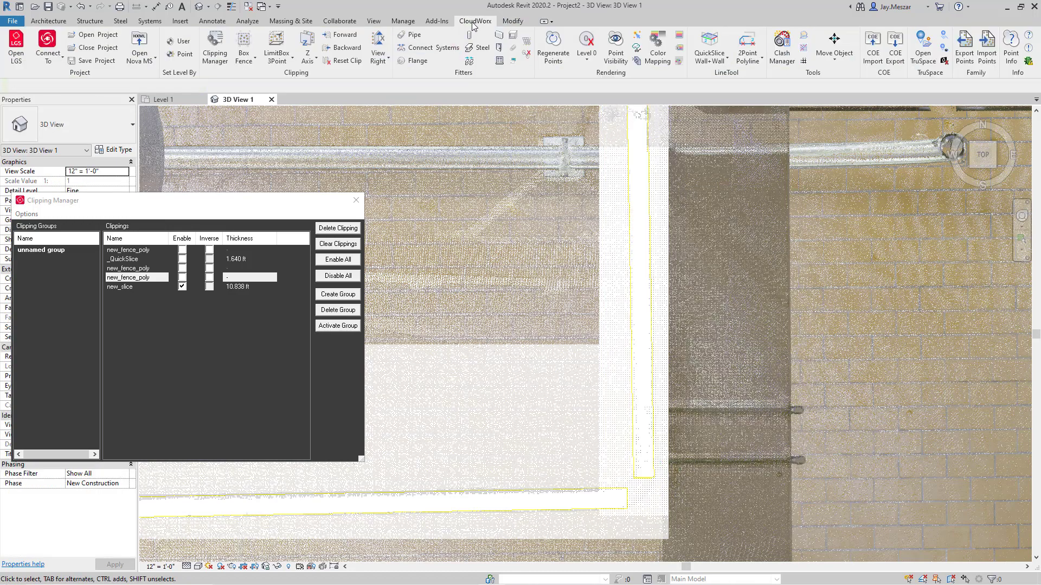
# Connect the two pipes with a Pipe Elbow Round Radius [1 D] elbow and compare it with the scanned bend.
pyautogui.click(429, 50)
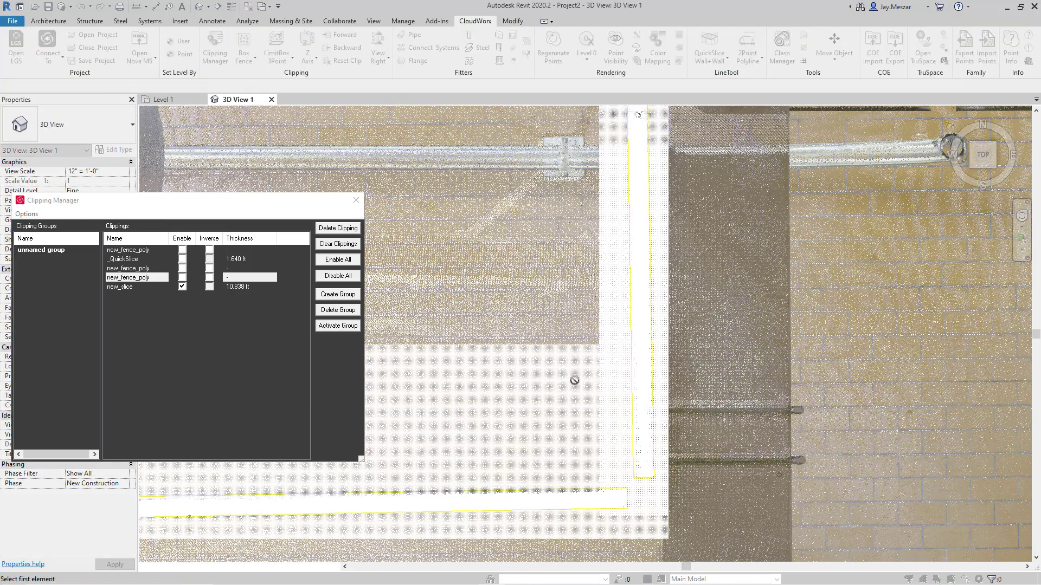
pyautogui.click(569, 504)
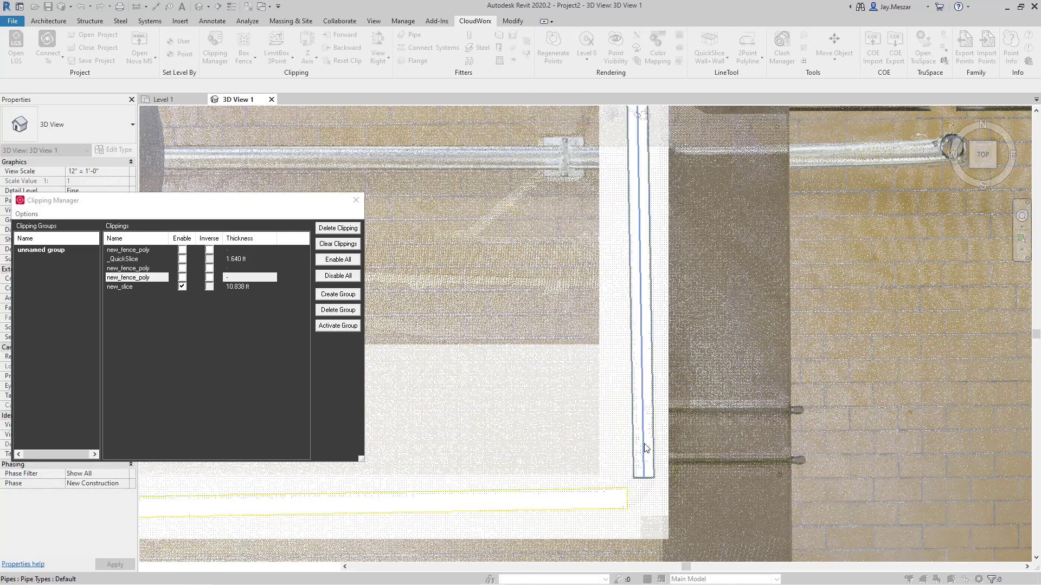
pyautogui.click(645, 447)
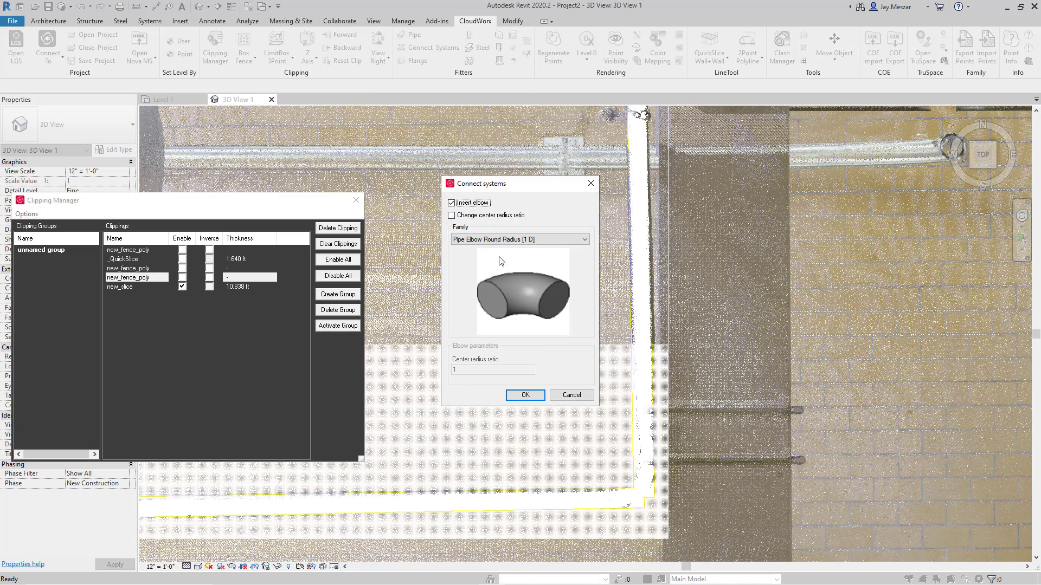
pyautogui.click(526, 395)
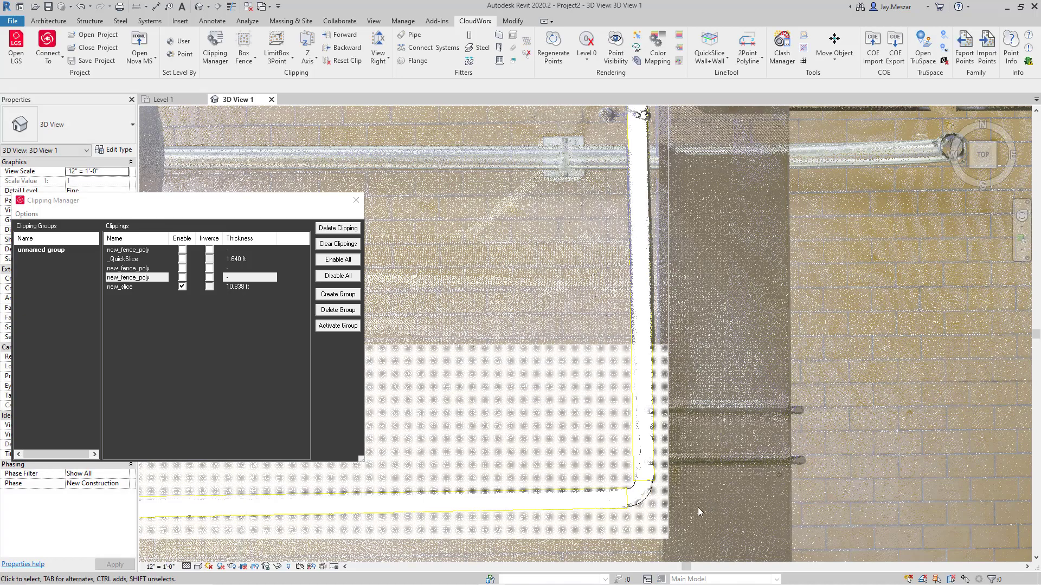
pyautogui.scroll(2, 640, 506)
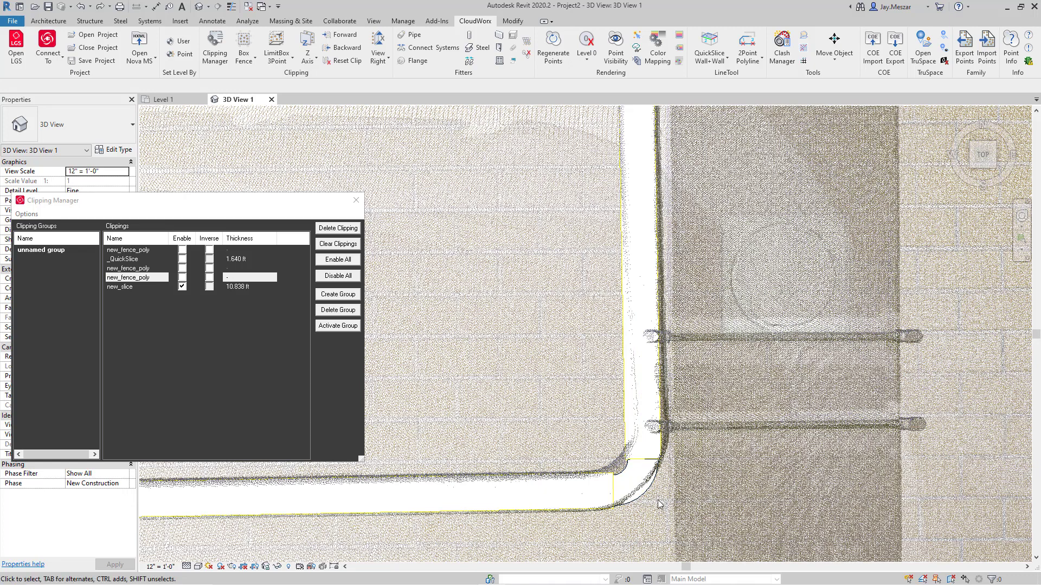
pyautogui.scroll(-2, 659, 503)
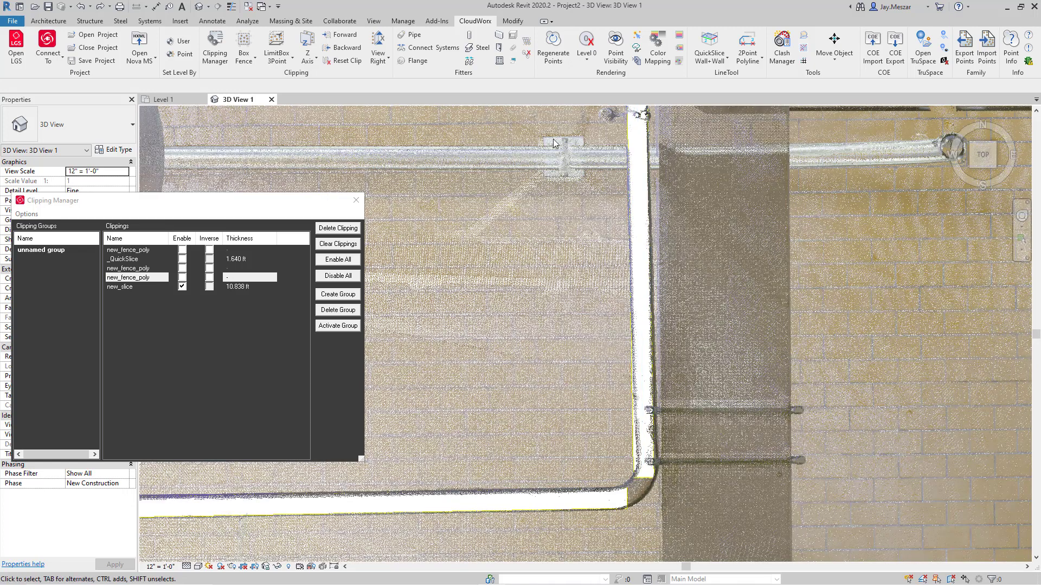
# Connect the two pipes at the corner by inserting a Pipe Elbow Round Radius [2 D] elbow.
pyautogui.click(423, 49)
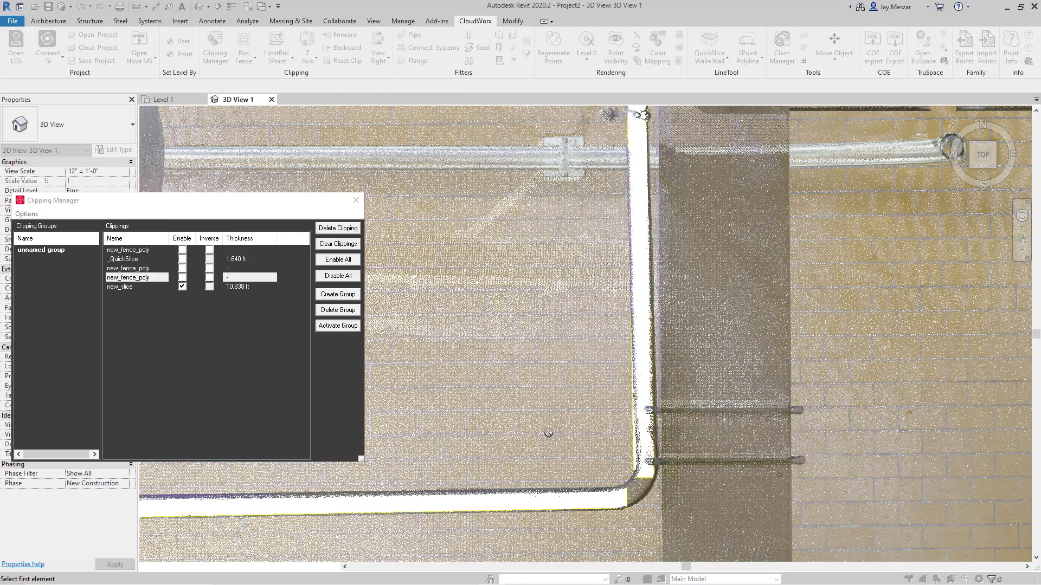
pyautogui.click(556, 508)
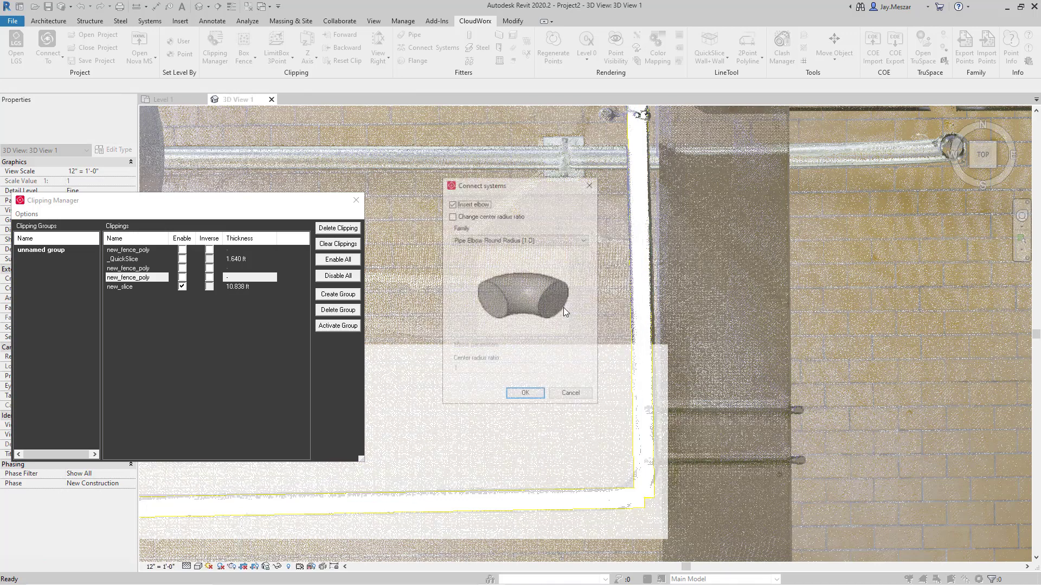
pyautogui.click(499, 242)
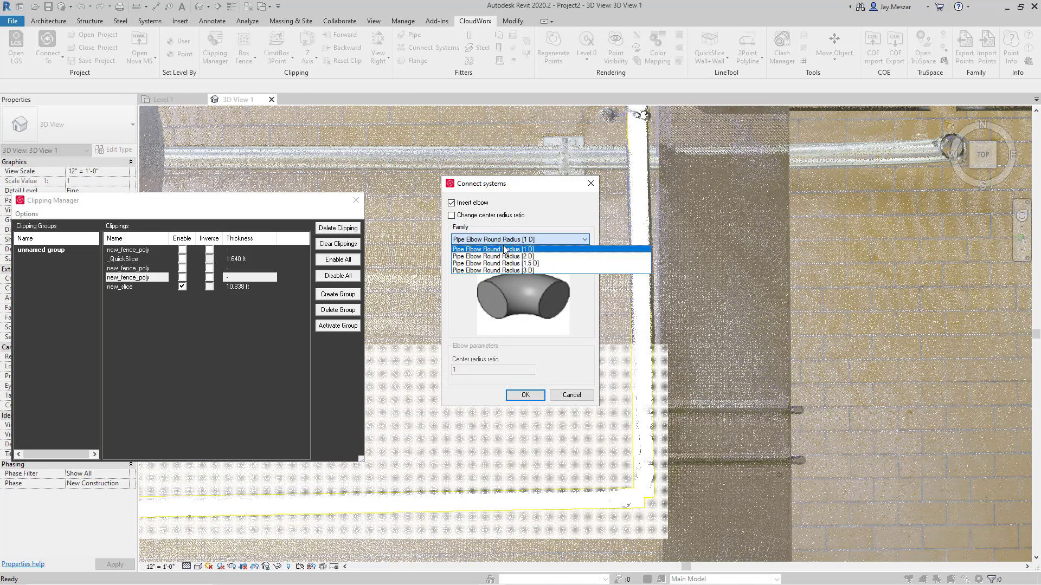
pyautogui.click(510, 257)
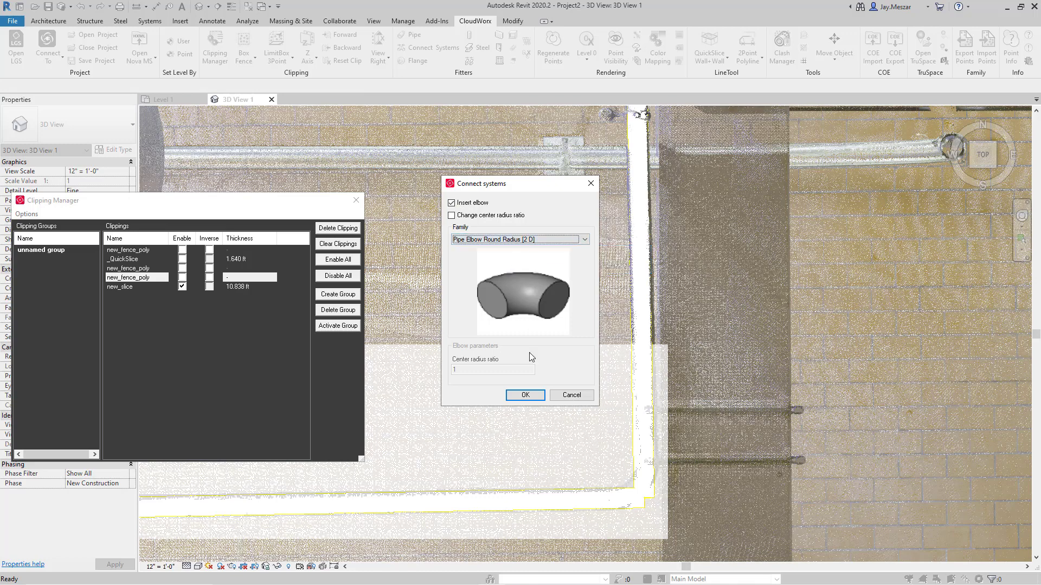
pyautogui.click(536, 396)
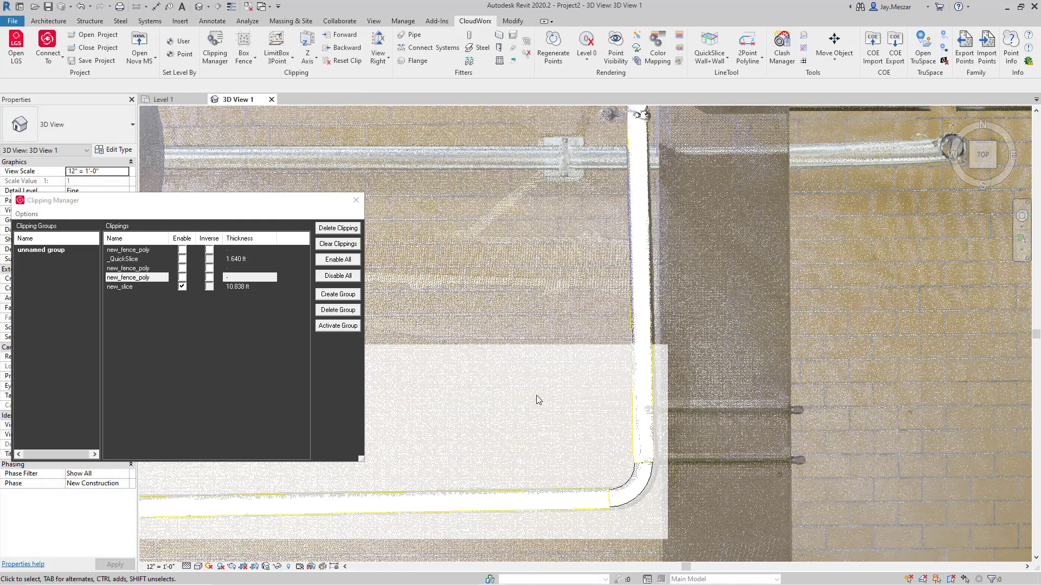
pyautogui.rightClick(603, 324)
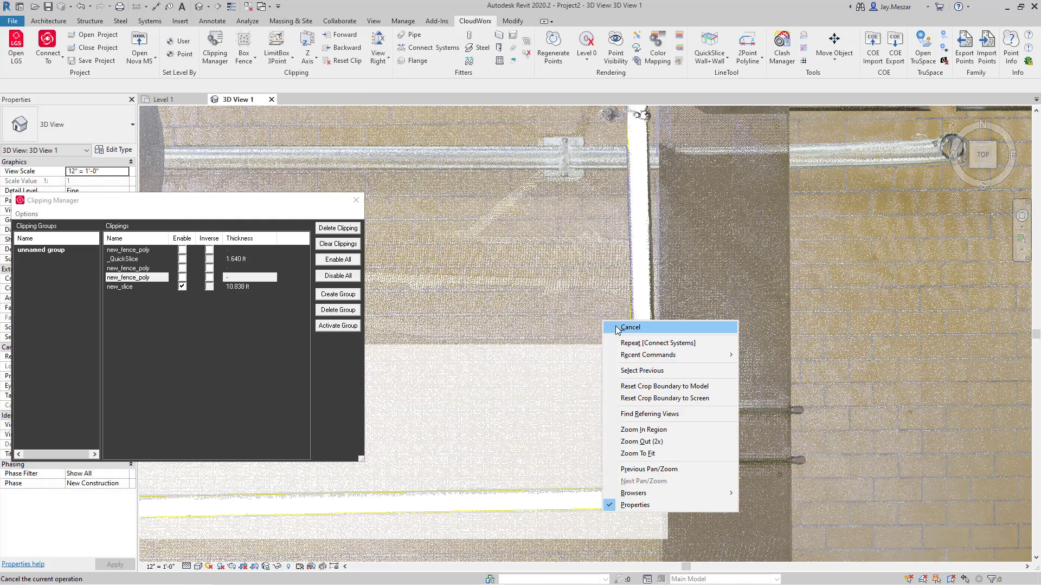
pyautogui.click(617, 328)
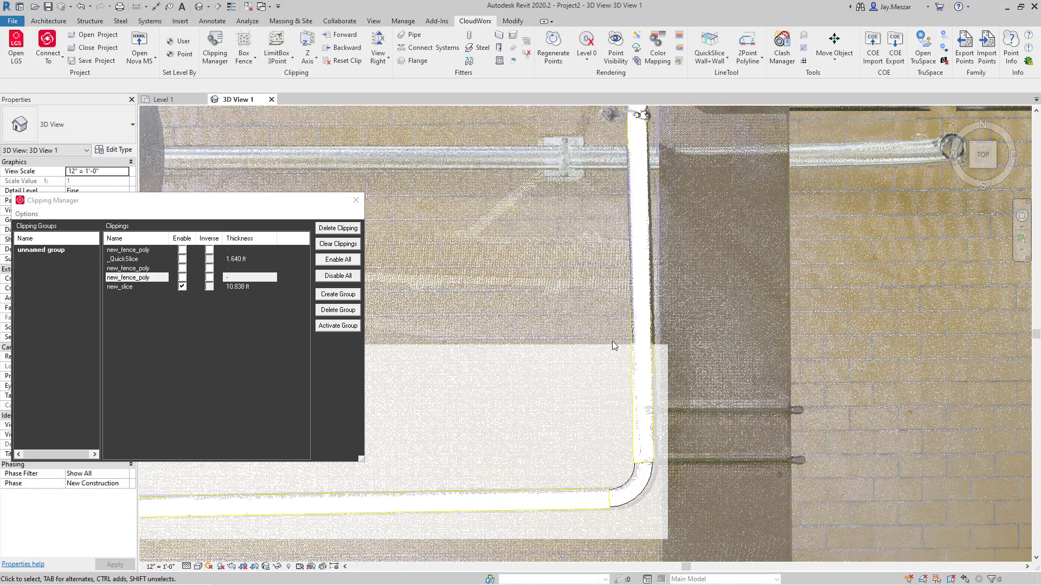
# Examine the fitted pipes in the scanned building from an isometric view, with the Clipping Manager closed.
pyautogui.click(995, 167)
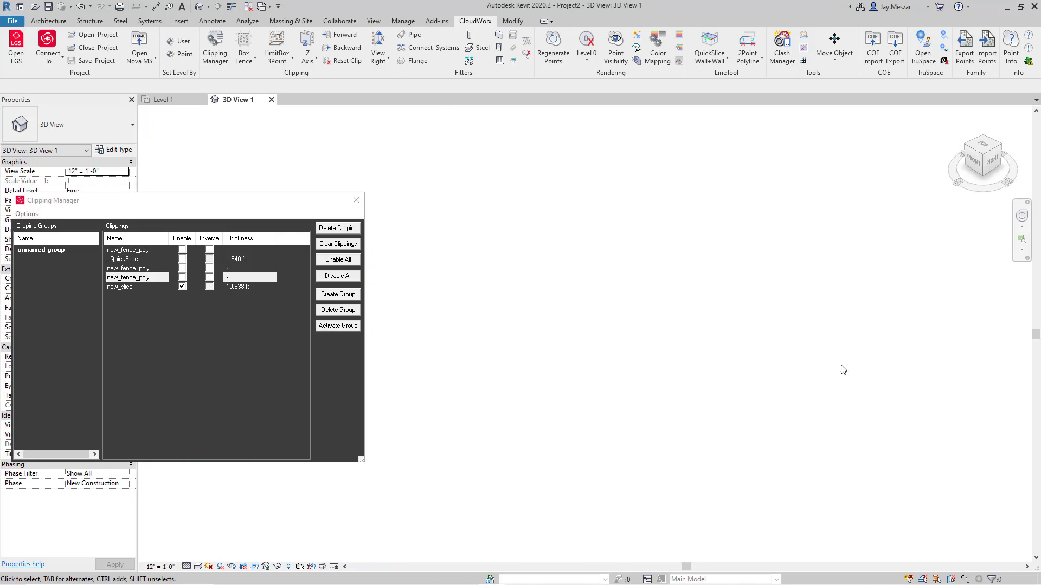
pyautogui.scroll(3, 659, 359)
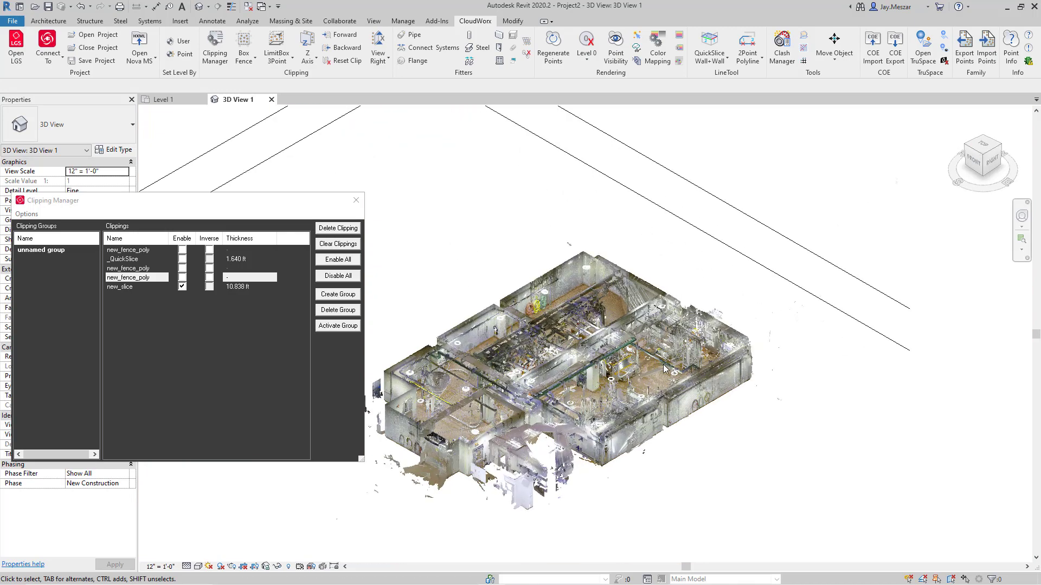
pyautogui.scroll(2, 600, 336)
pyautogui.scroll(2, 600, 336)
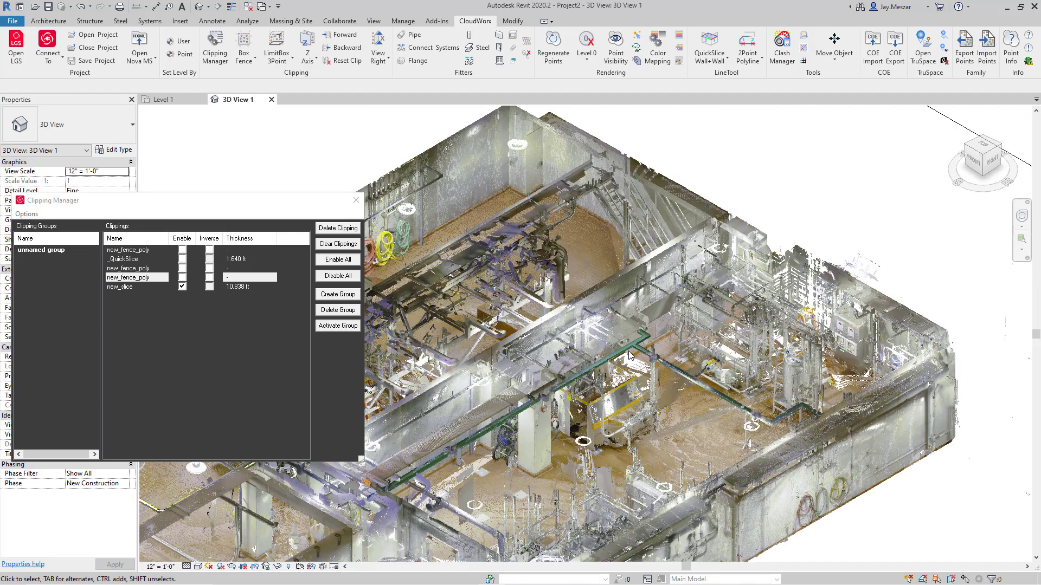
pyautogui.scroll(2, 767, 268)
pyautogui.moveTo(769, 267); pyautogui.dragTo(891, 230, button='middle')
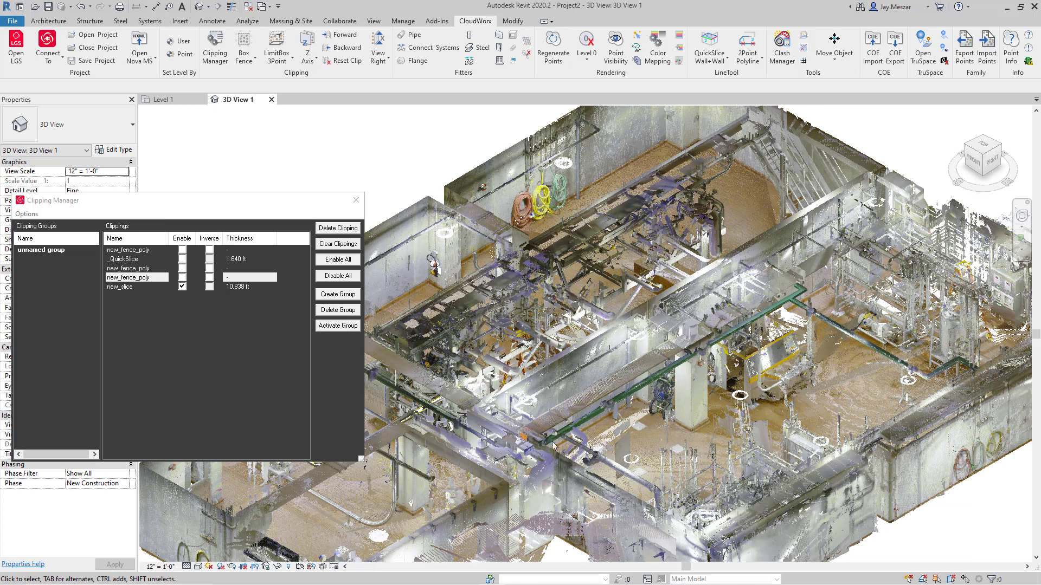
pyautogui.click(356, 200)
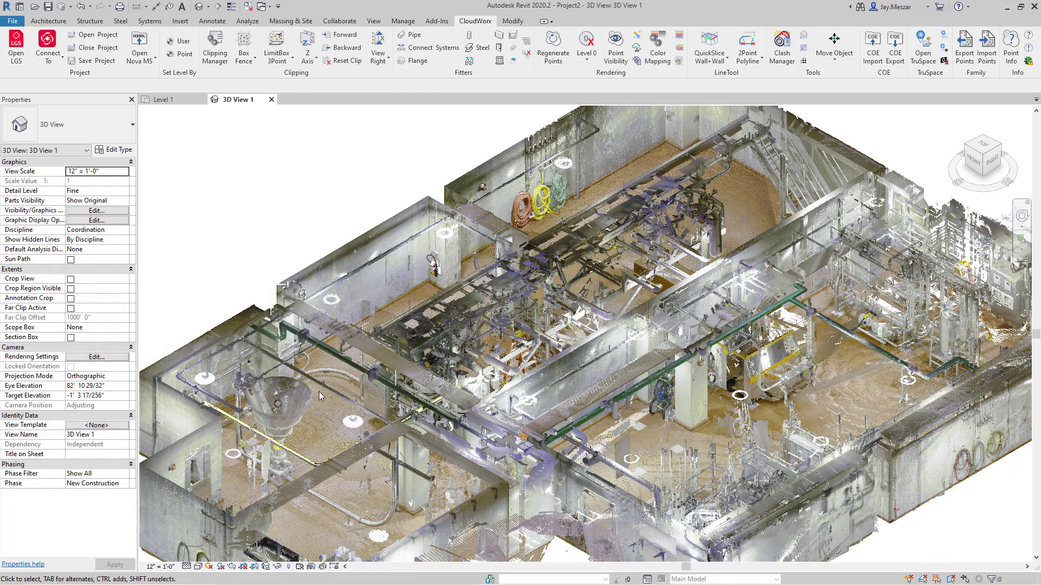
pyautogui.scroll(1, 274, 466)
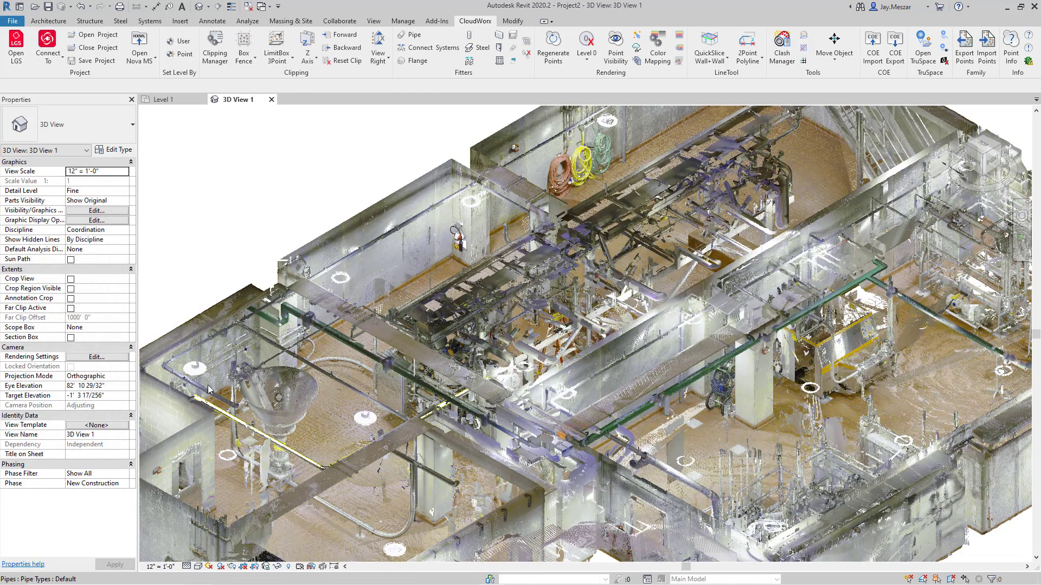
# Fit a Stainless Steel - 5S pipe of 4 1/2" diameter to the scanned vertical pipe beside the hopper.
pyautogui.scroll(3, 273, 470)
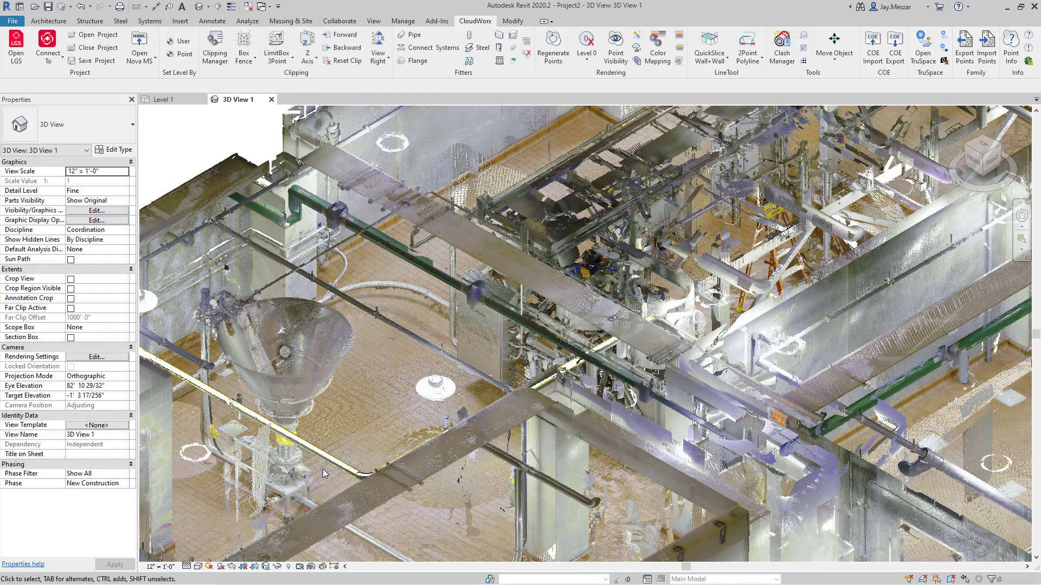
pyautogui.scroll(-1, 424, 368)
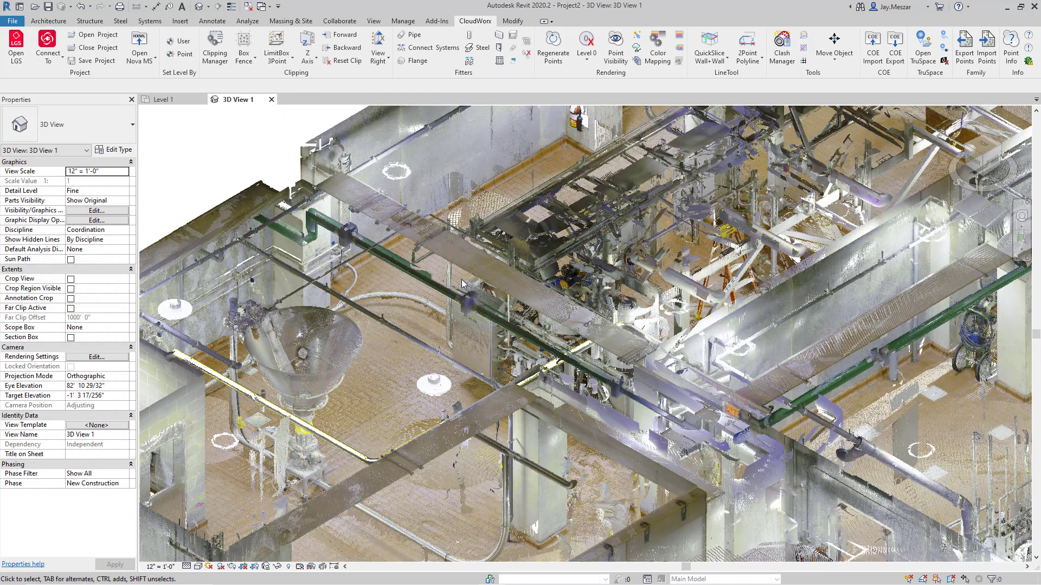
pyautogui.scroll(-2, 424, 367)
pyautogui.scroll(1, 350, 523)
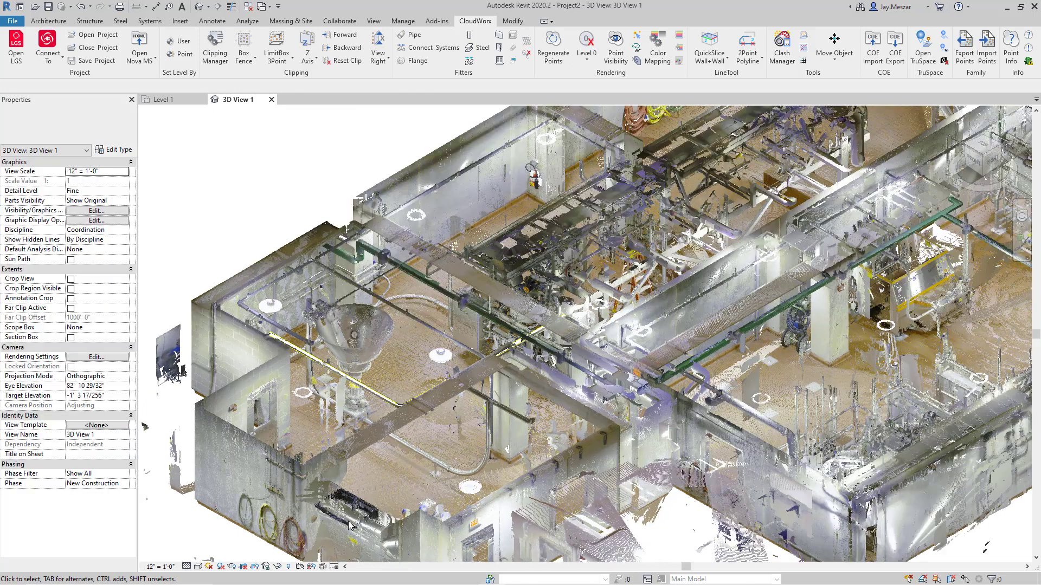
pyautogui.scroll(2, 349, 523)
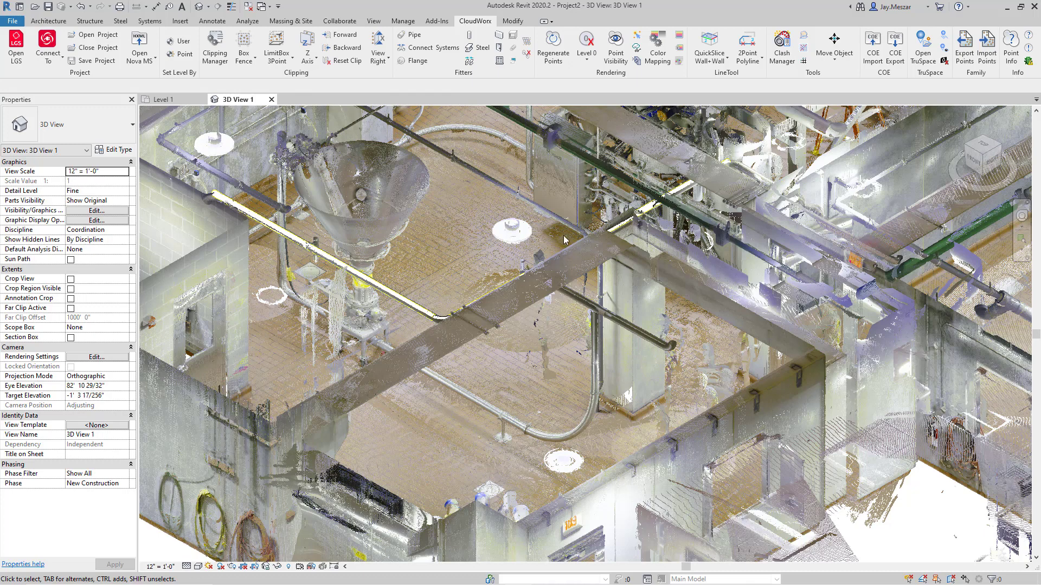
pyautogui.click(414, 36)
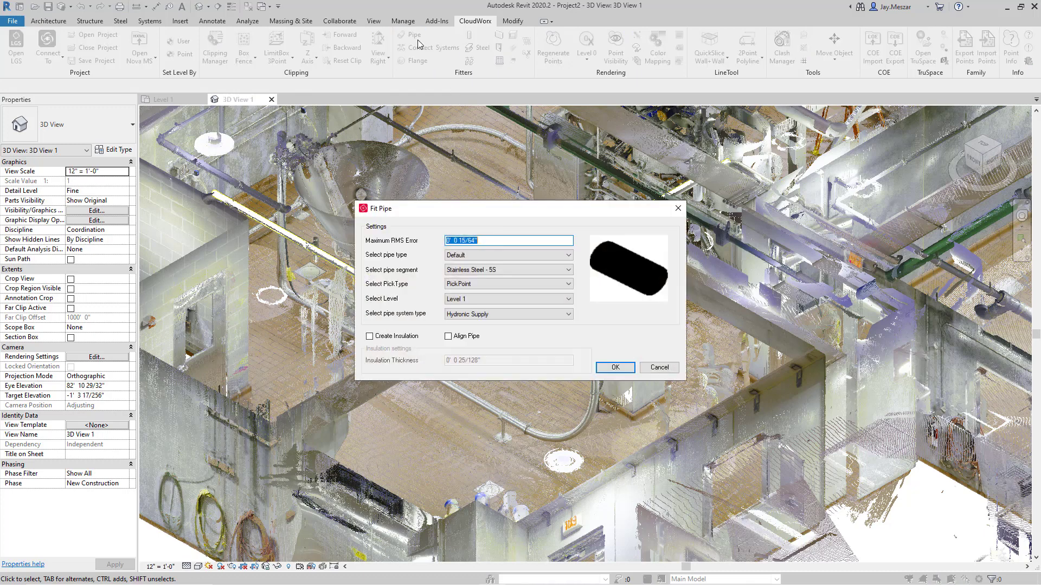
pyautogui.click(615, 367)
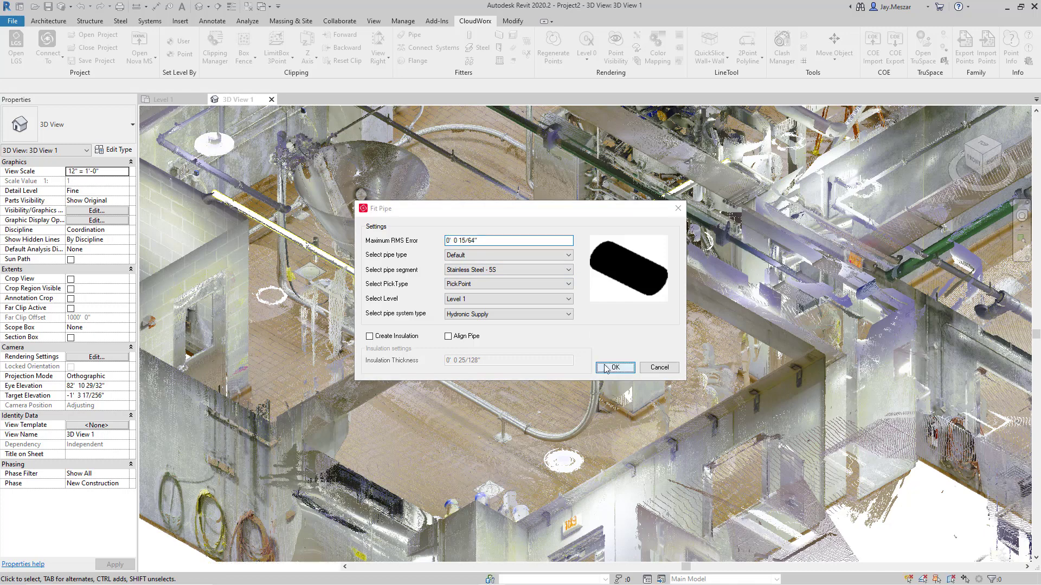
pyautogui.click(280, 243)
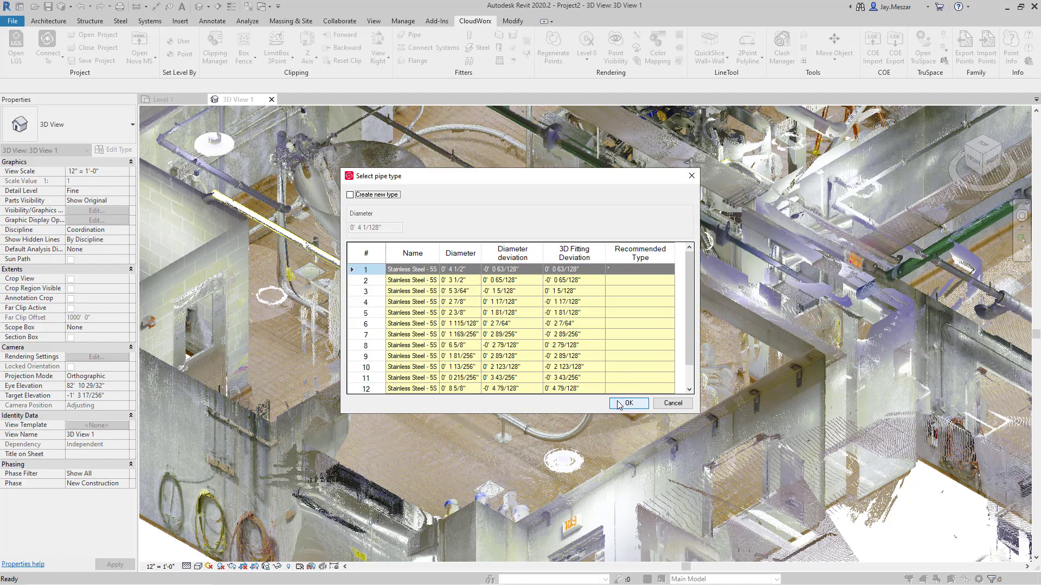
pyautogui.click(619, 404)
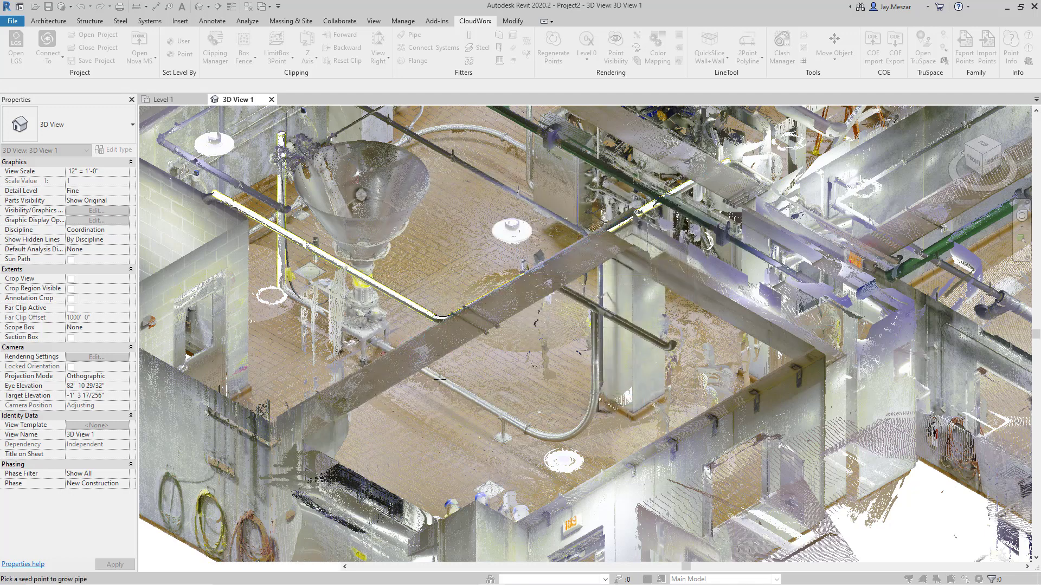
# Fit Stainless Steel - 5S pipes of 3 1/2" diameter to the low sloping run and the vertical riser beside the column, ending pipe fitting.
pyautogui.press('Escape')
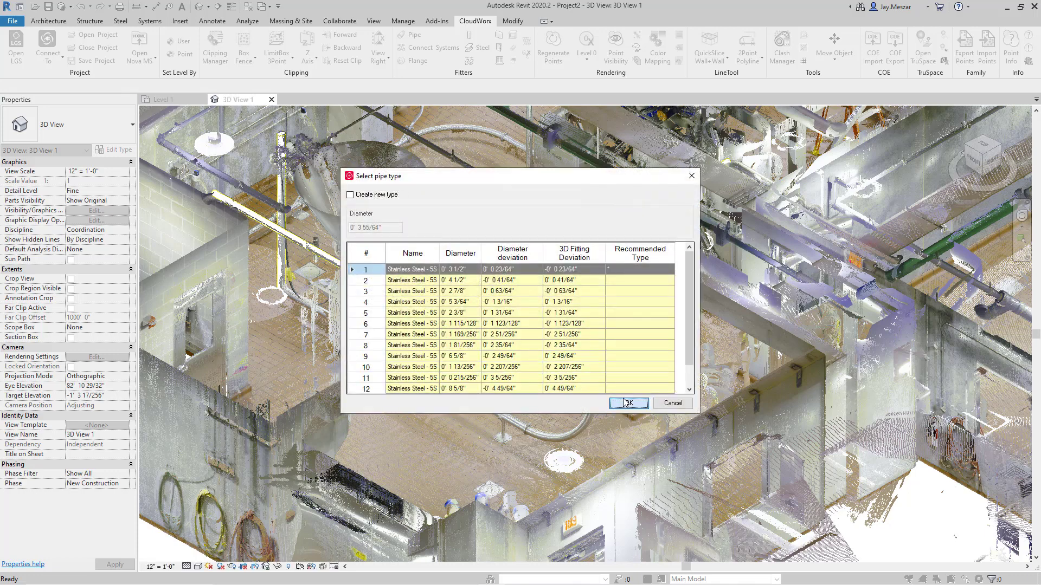
pyautogui.click(626, 403)
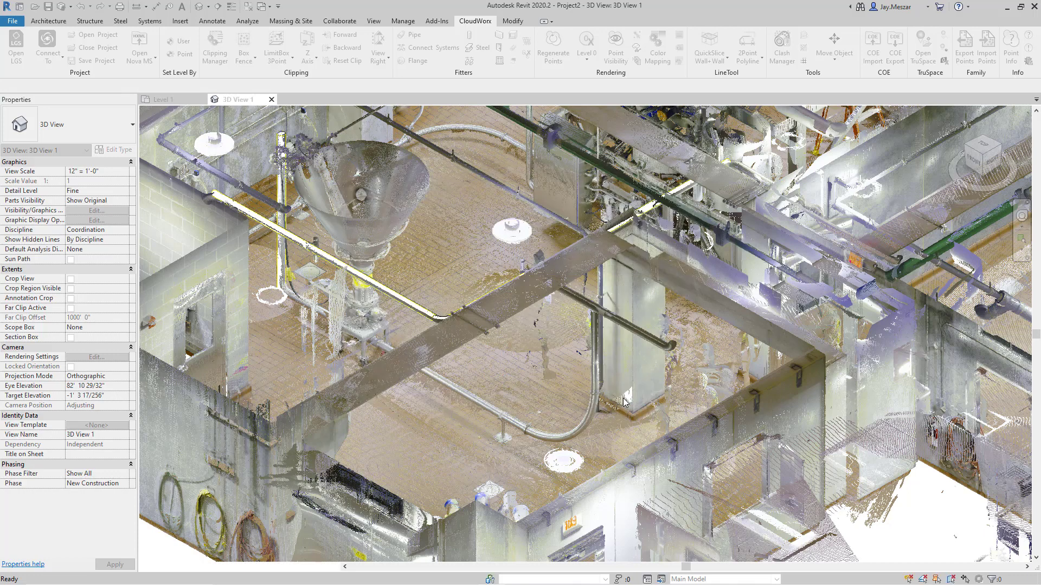
pyautogui.click(594, 370)
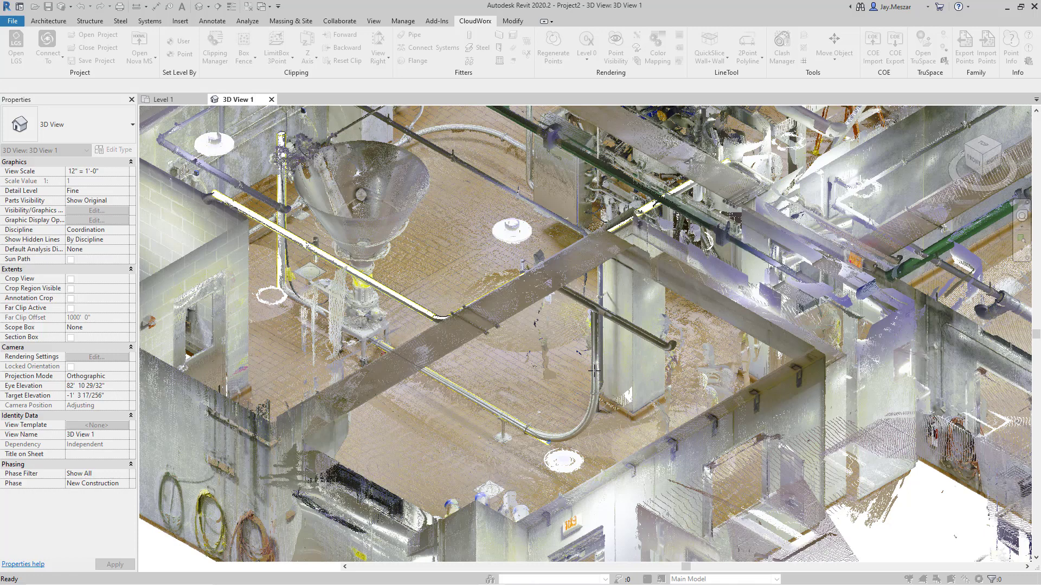
pyautogui.click(623, 403)
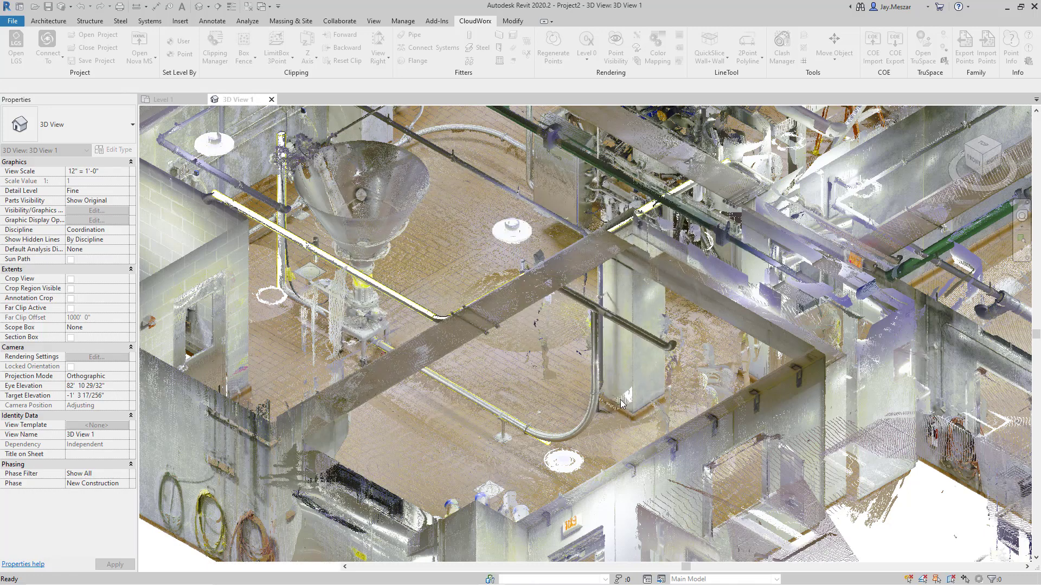
pyautogui.rightClick(576, 281)
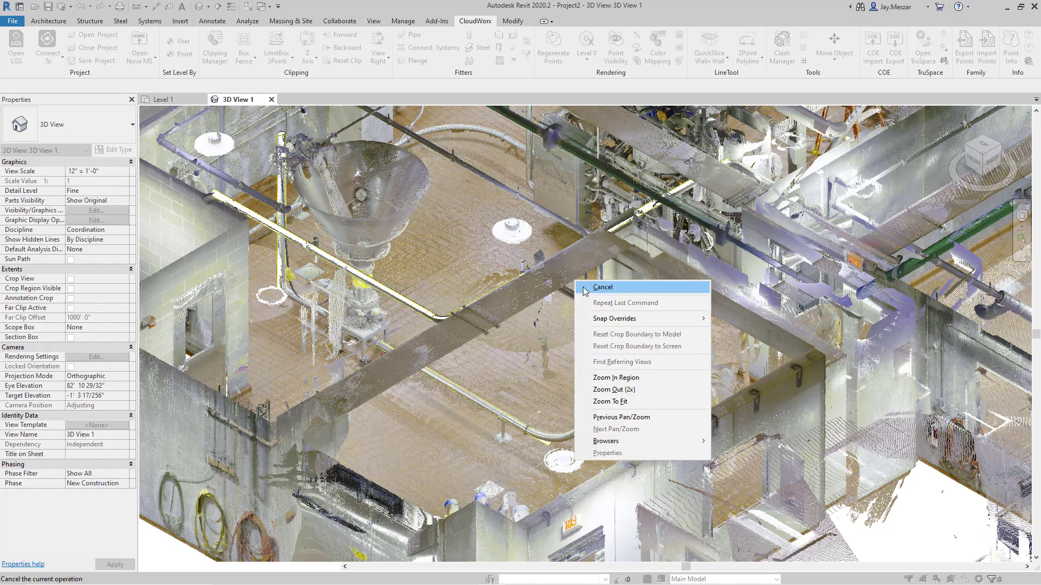
pyautogui.click(585, 288)
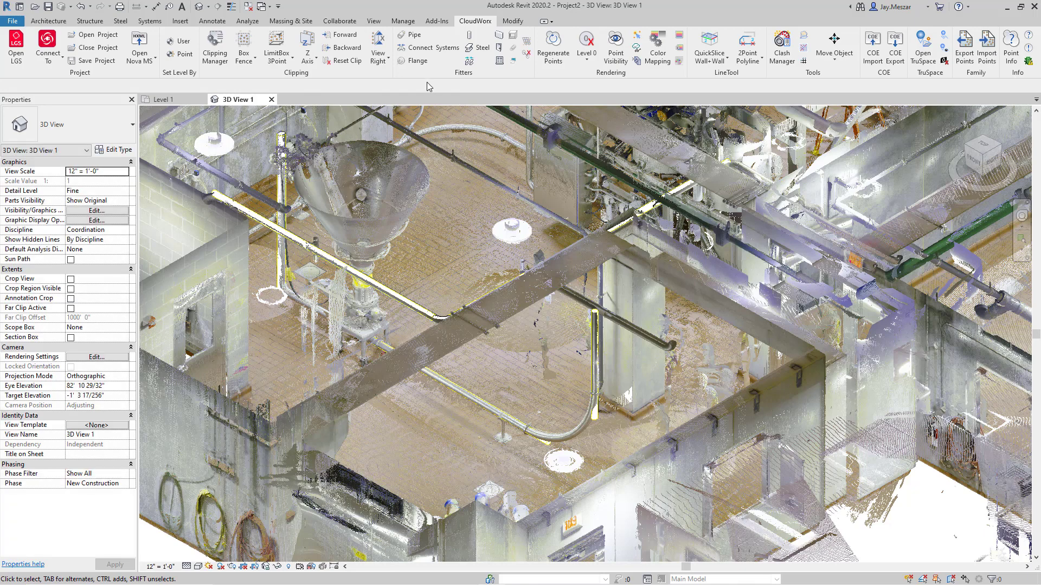
# Connect the vertical pipe beside the hopper to the low pipe run with an elbow.
pyautogui.click(433, 47)
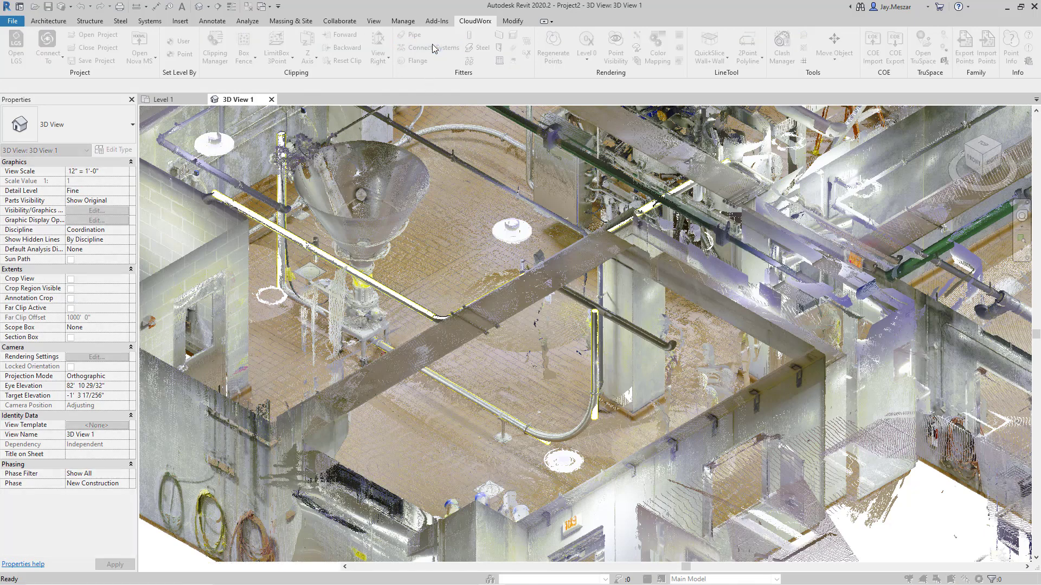
pyautogui.click(282, 251)
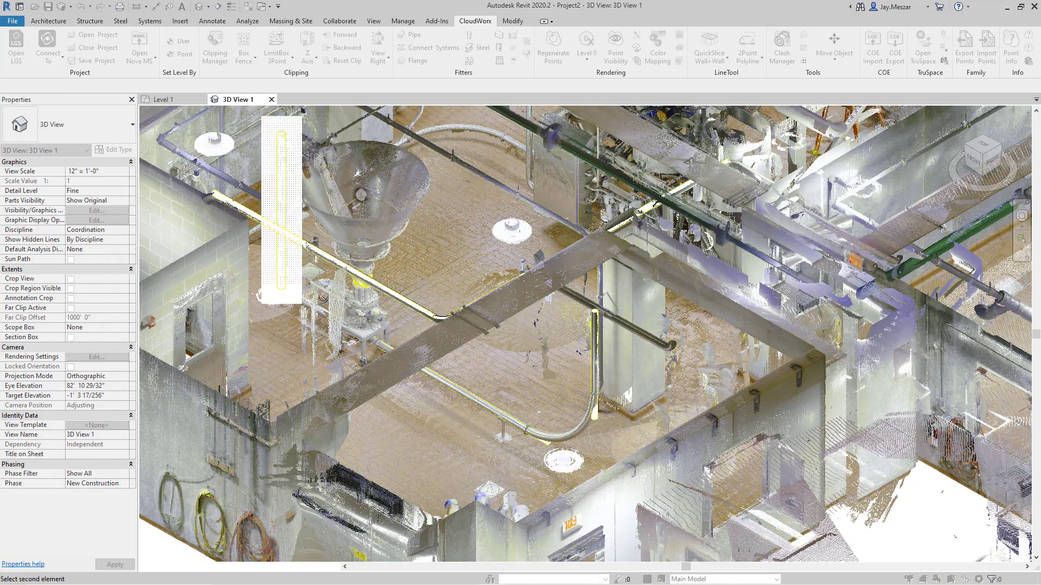
pyautogui.click(432, 377)
pyautogui.click(524, 394)
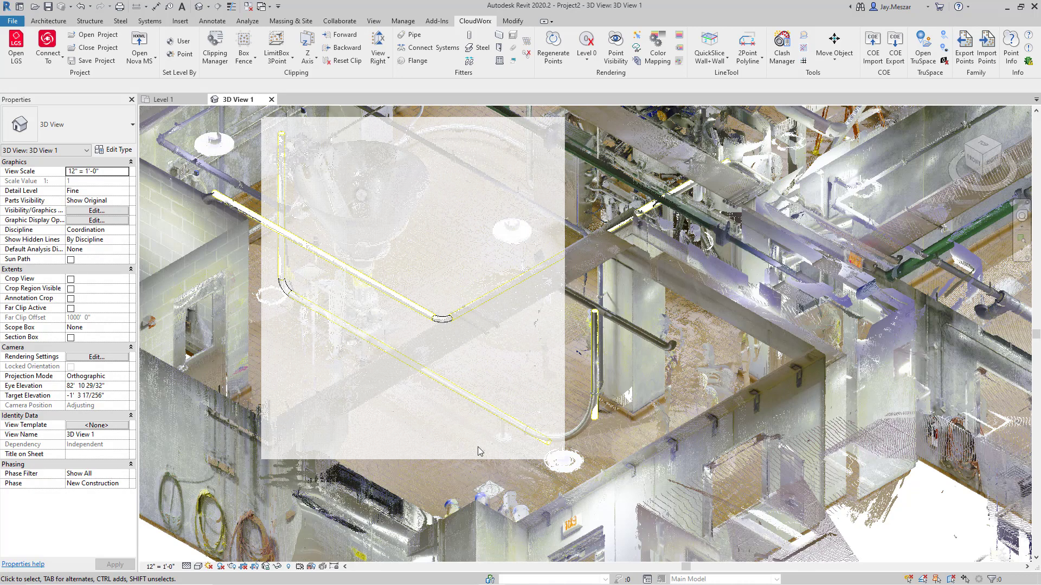
pyautogui.click(486, 407)
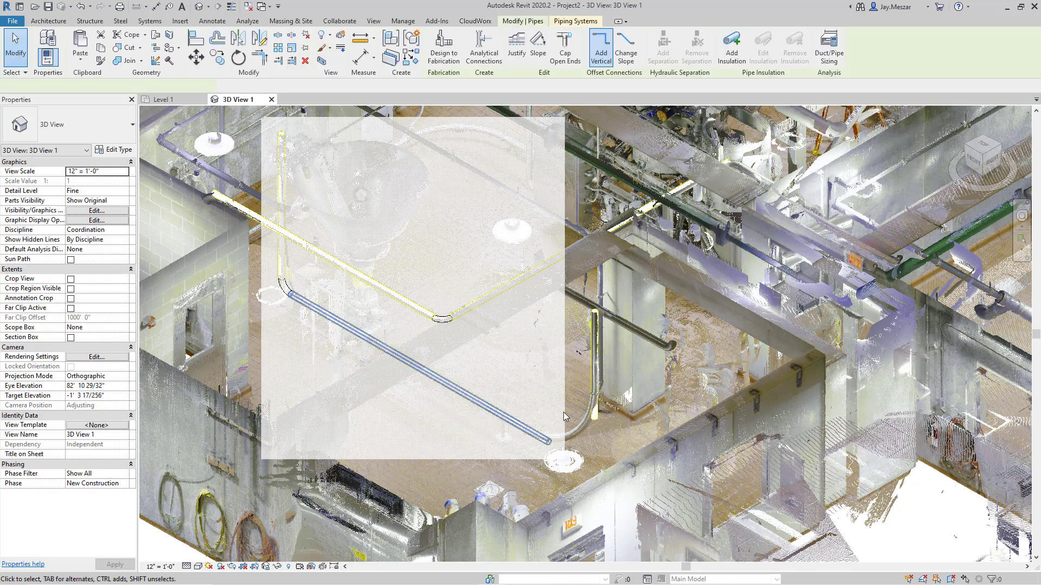
pyautogui.click(594, 415)
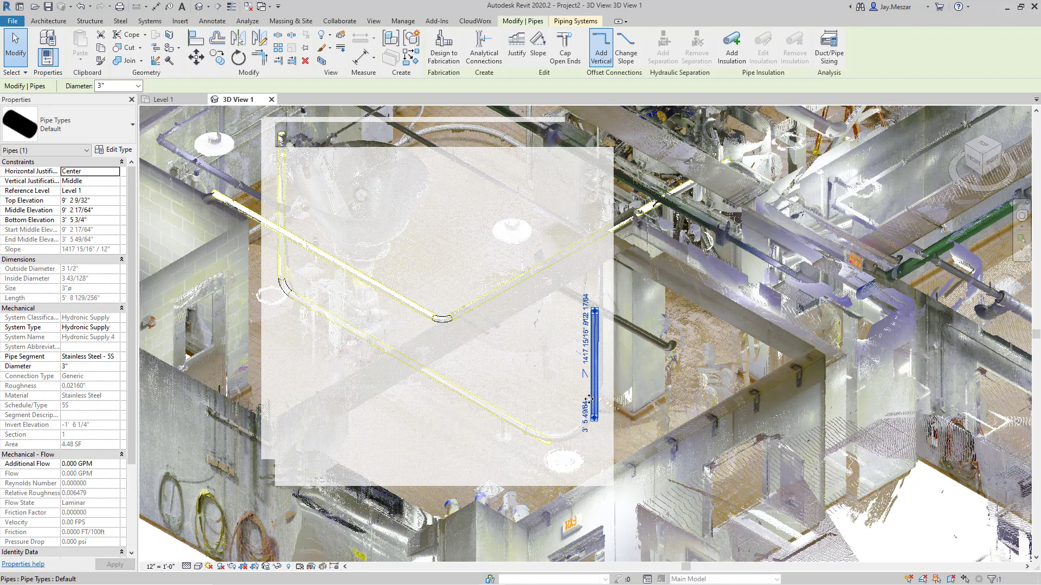
pyautogui.click(529, 430)
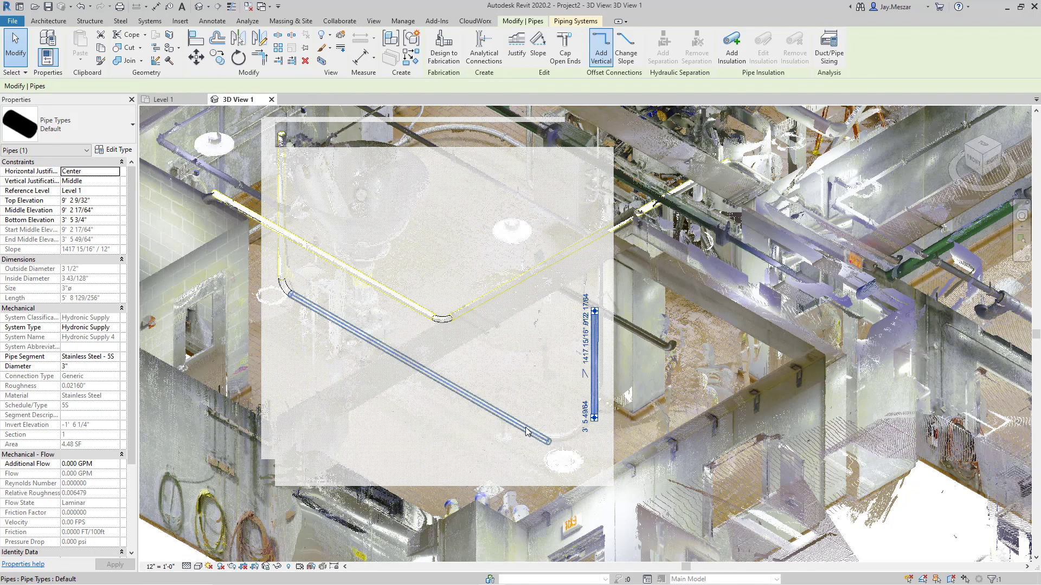
pyautogui.rightClick(497, 200)
pyautogui.click(521, 205)
# Connect the low pipe run to the vertical riser by the column with an elbow using a custom center radius ratio of 15.
pyautogui.click(412, 51)
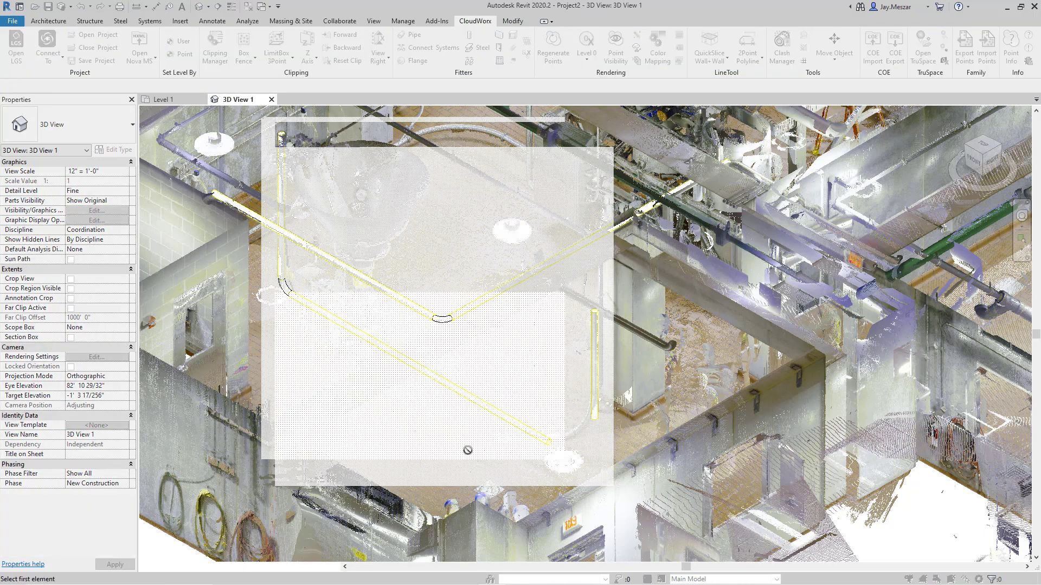
pyautogui.click(487, 411)
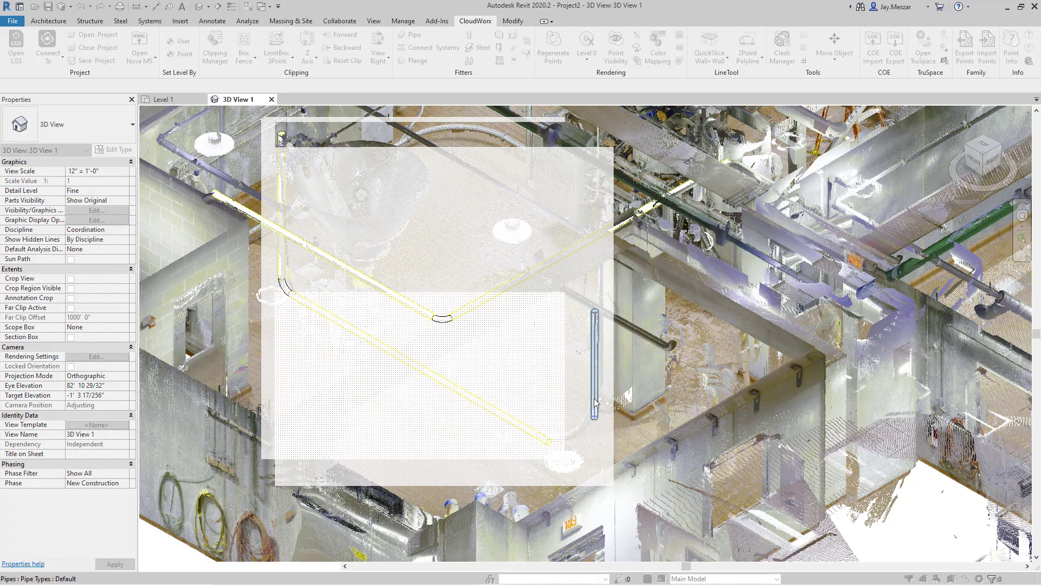
pyautogui.click(594, 404)
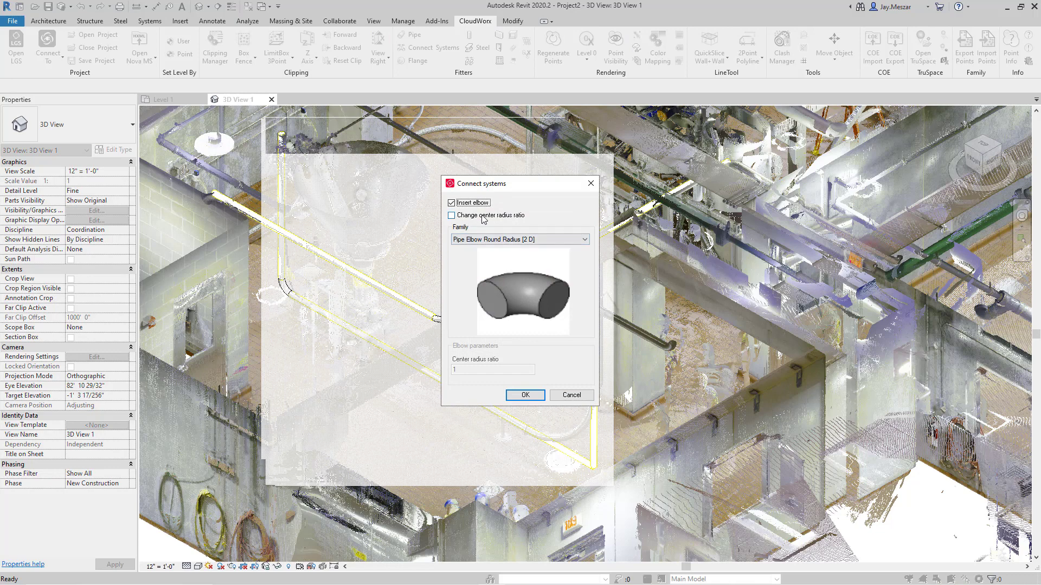
pyautogui.click(492, 242)
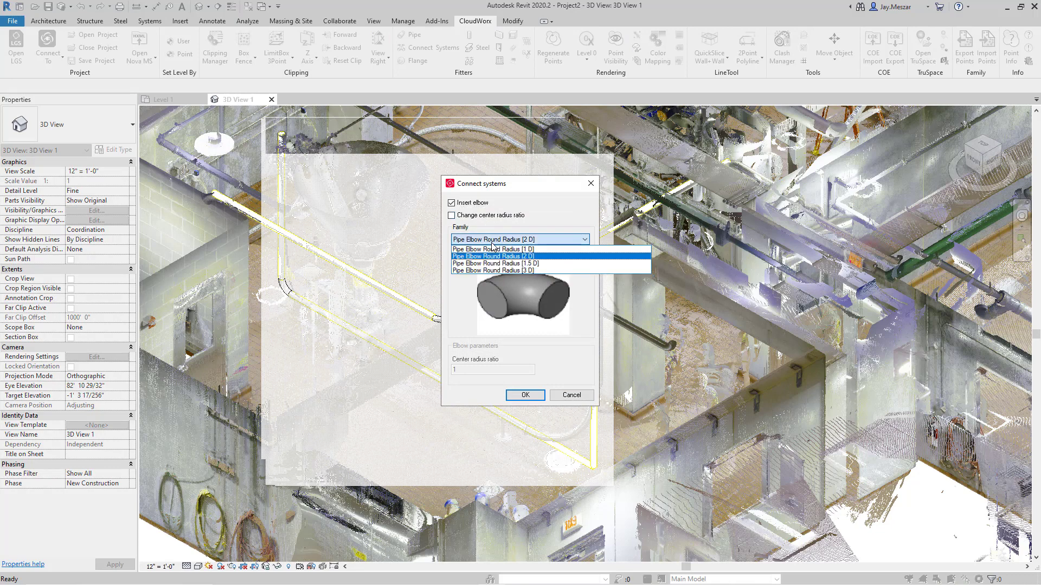
pyautogui.click(470, 226)
pyautogui.click(468, 219)
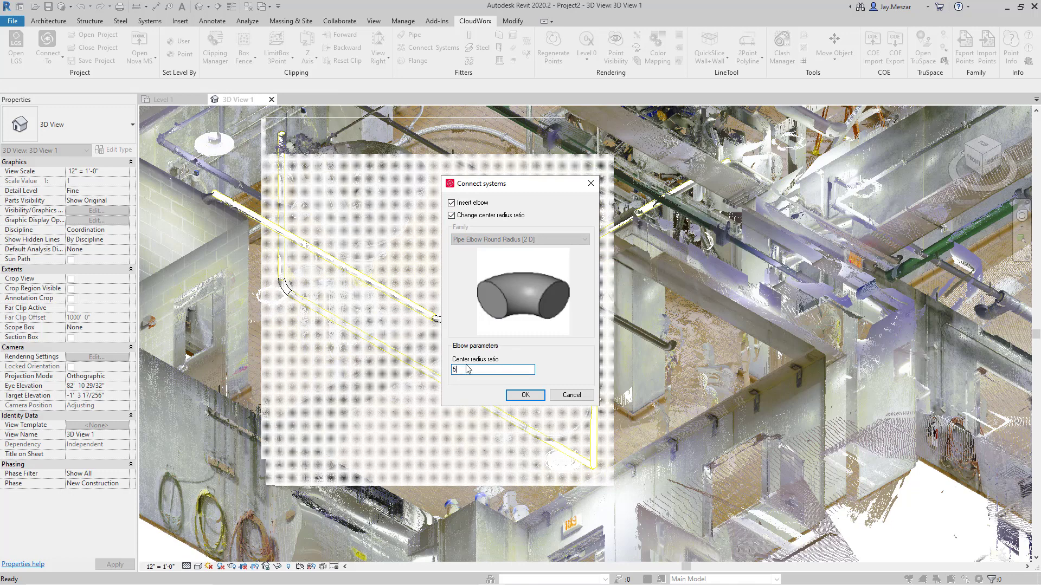
pyautogui.press('BackSpace')
pyautogui.write('1')
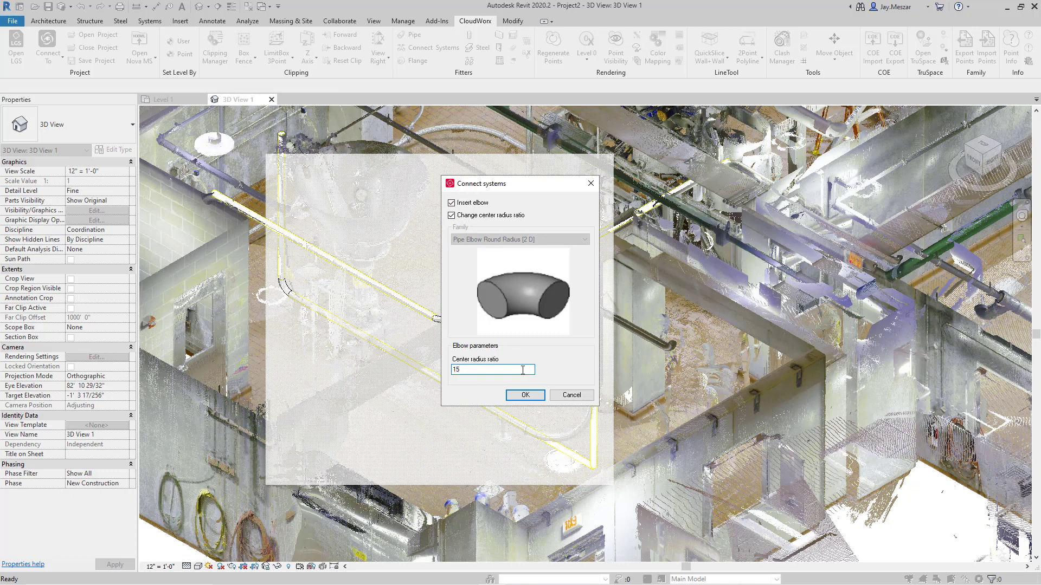
pyautogui.click(526, 395)
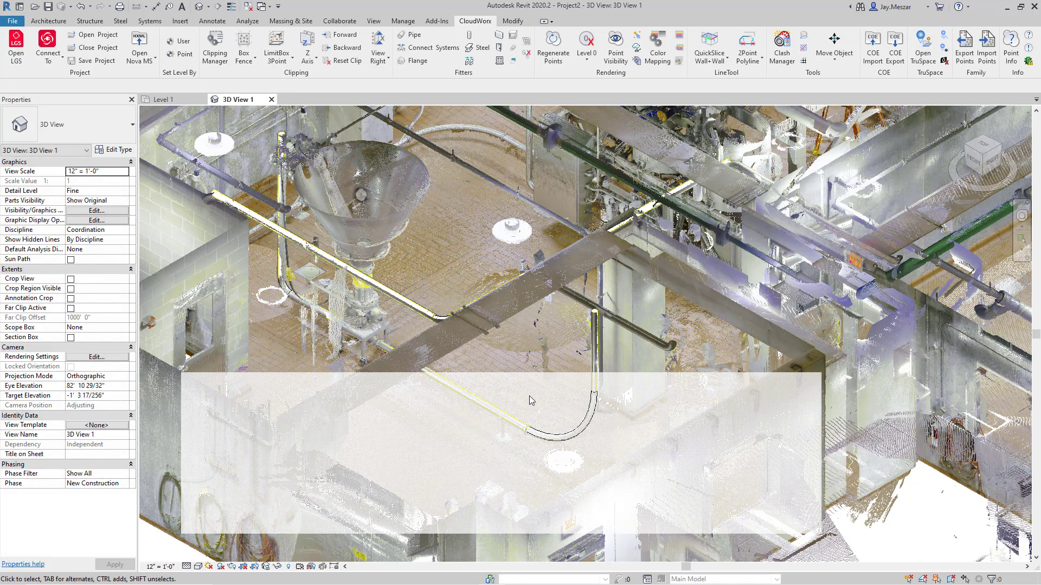